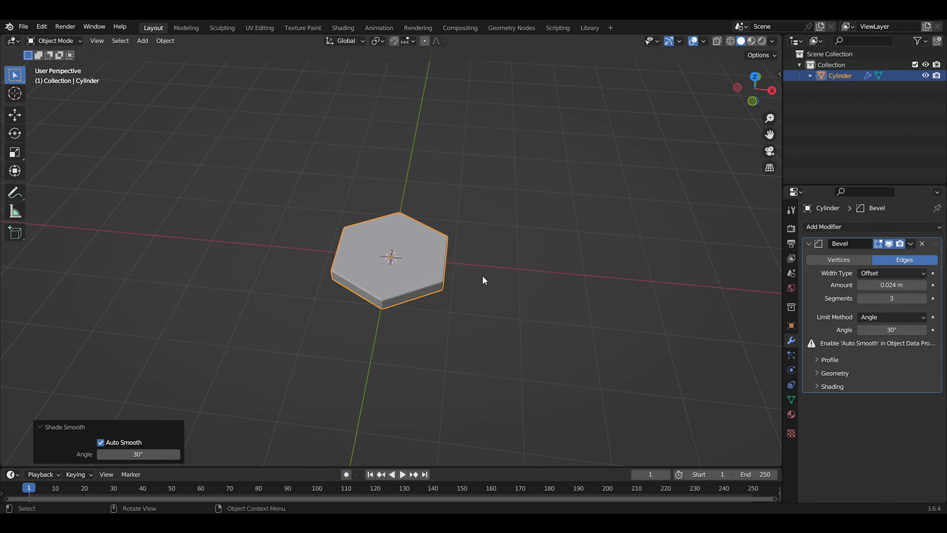
- Move the hexagonal cylinder about -6.06 m along the global X axis, away from the origin
{"action": "key", "text": "g"}
{"action": "key", "text": "x"}
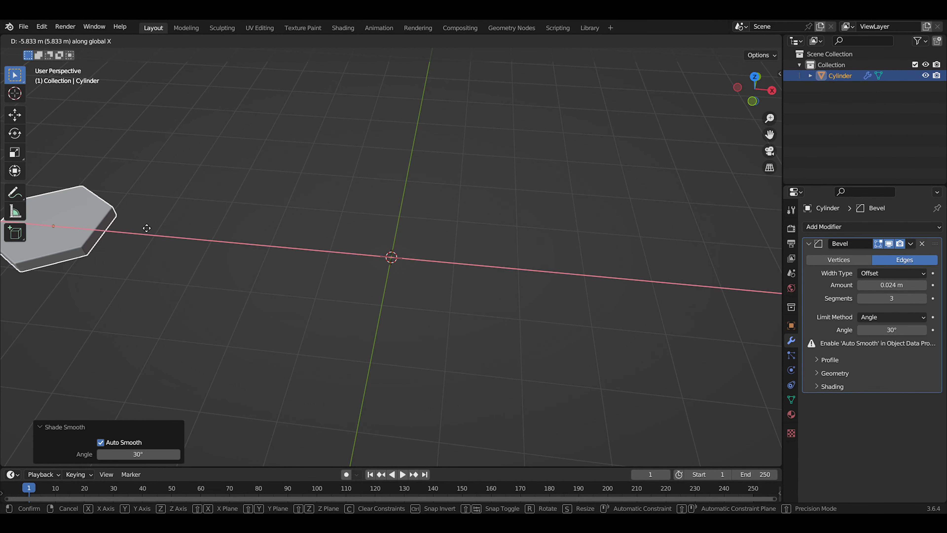
{"action": "left_click", "coordinate": [136, 232]}
- Add a 2 m mesh plane at the world origin
{"action": "key", "text": "shift+a"}
{"action": "mouse_move", "coordinate": [428, 212]}
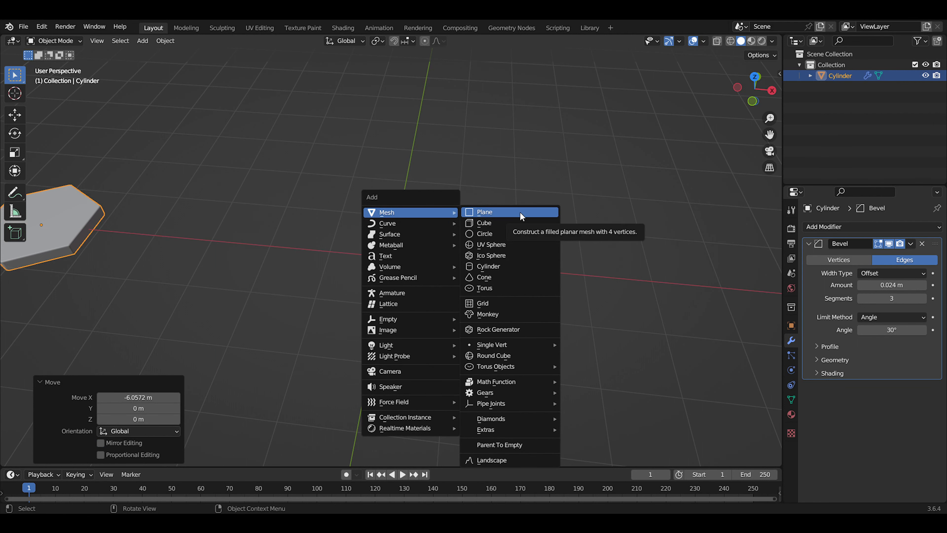
{"action": "left_click", "coordinate": [484, 211]}
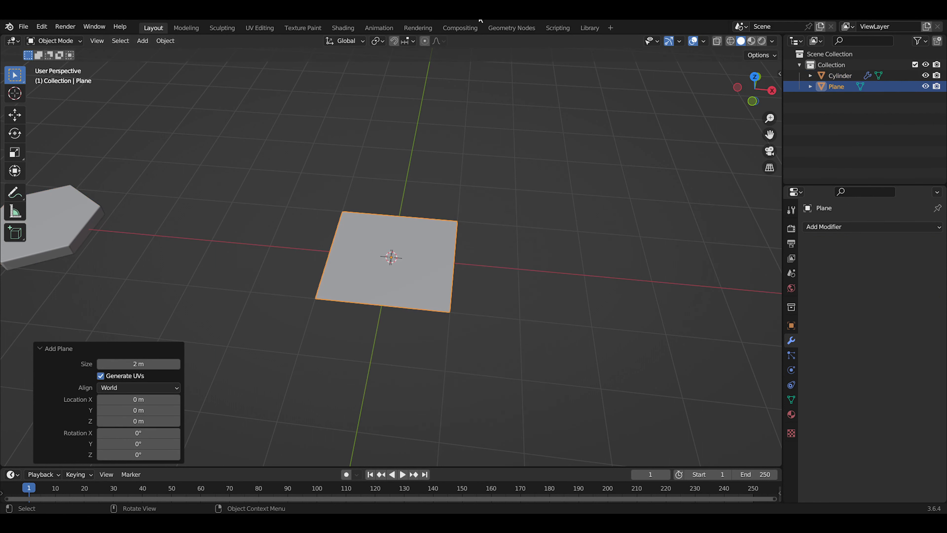
- Create a new geometry node tree on the plane and cut the link between Group Input and Group Output
{"action": "left_click", "coordinate": [513, 28]}
{"action": "left_click", "coordinate": [592, 41]}
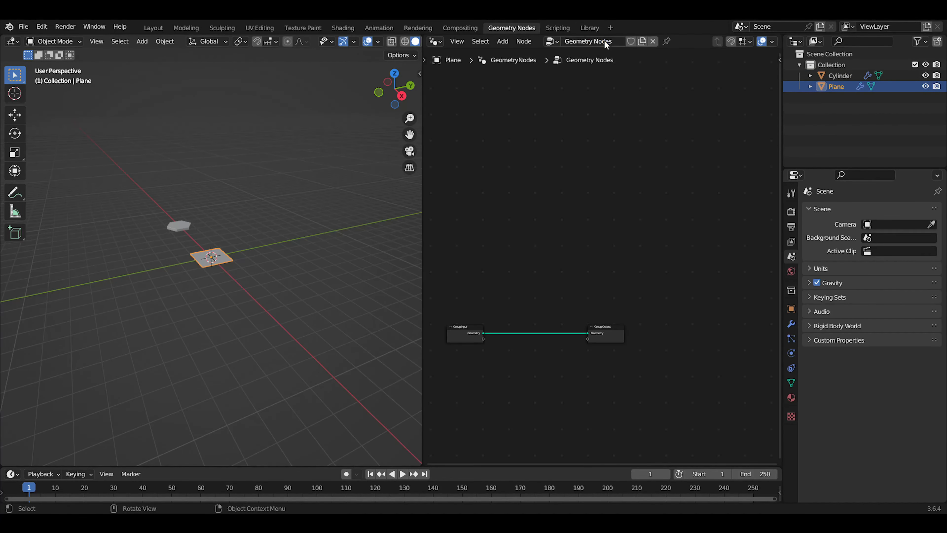
{"action": "scroll", "coordinate": [332, 249], "scroll_direction": "up", "scroll_amount": 5}
{"action": "right_click_drag", "start_coordinate": [538, 286], "coordinate": [535, 371], "text": "ctrl"}
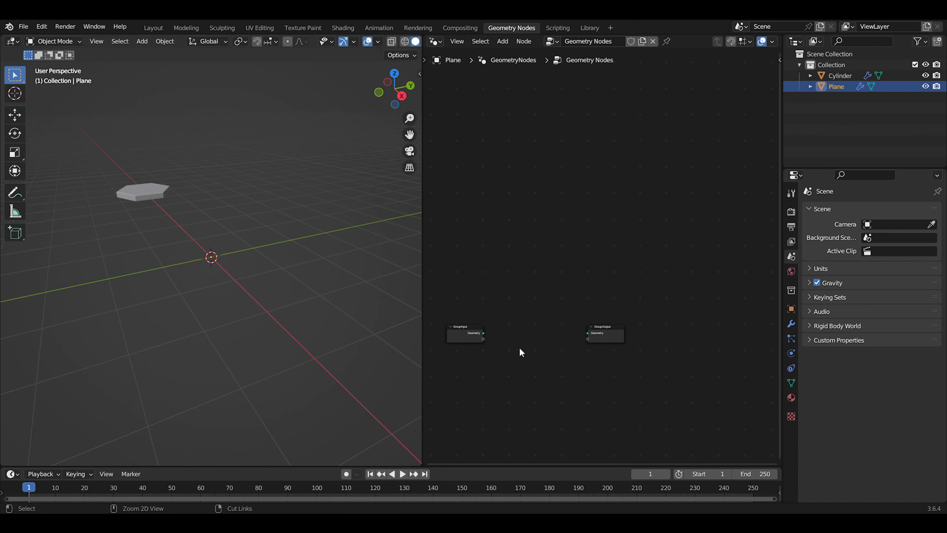
{"action": "key", "text": "Home"}
- Add an Ico Sphere node and connect its Mesh output to the Group Output's Geometry input
{"action": "key", "text": "shift+a"}
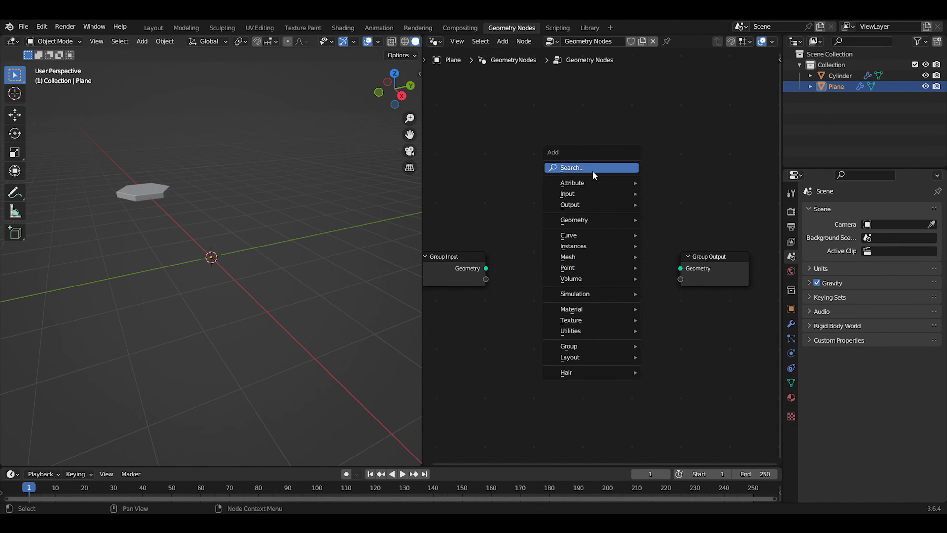
{"action": "left_click", "coordinate": [593, 172]}
{"action": "type", "text": "icosph"}
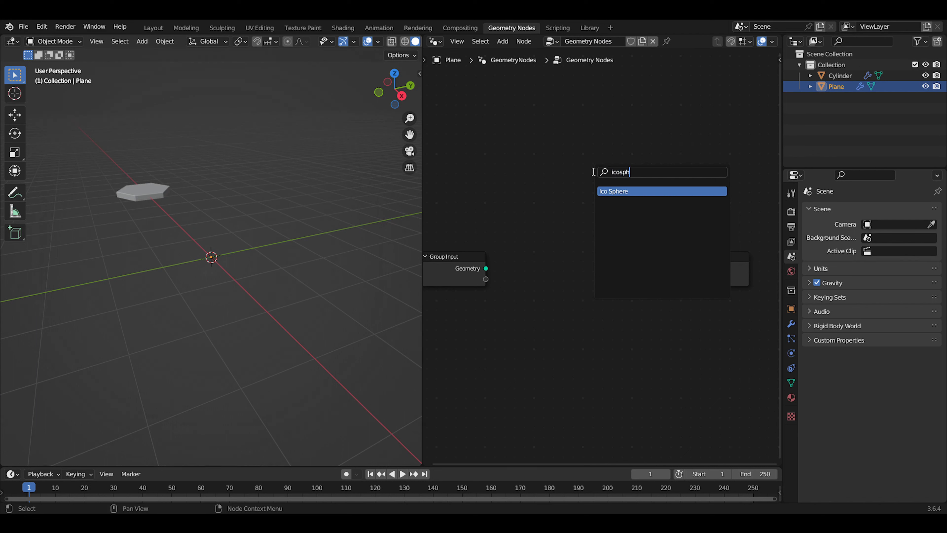
{"action": "left_click", "coordinate": [633, 191]}
{"action": "left_click", "coordinate": [561, 272]}
{"action": "left_click_drag", "start_coordinate": [562, 273], "coordinate": [680, 268]}
- Move the Group Input node out of the way and set the Ico Sphere's subdivisions to 3
{"action": "middle_click_drag", "start_coordinate": [564, 323], "coordinate": [662, 273]}
{"action": "left_click_drag", "start_coordinate": [583, 234], "coordinate": [518, 288]}
{"action": "scroll", "coordinate": [637, 262], "scroll_direction": "up", "scroll_amount": 3}
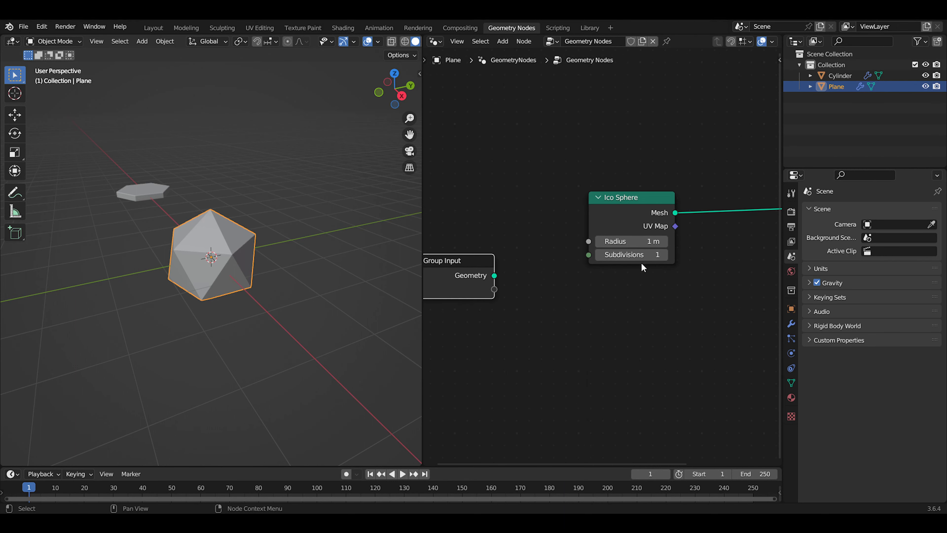
{"action": "left_click", "coordinate": [664, 257]}
{"action": "left_click", "coordinate": [664, 257]}
{"action": "left_click_drag", "start_coordinate": [639, 206], "coordinate": [580, 205]}
- Insert an Instance on Points node into the link between the Ico Sphere and the Group Output
{"action": "middle_click_drag", "start_coordinate": [665, 222], "coordinate": [535, 235], "text": "shift"}
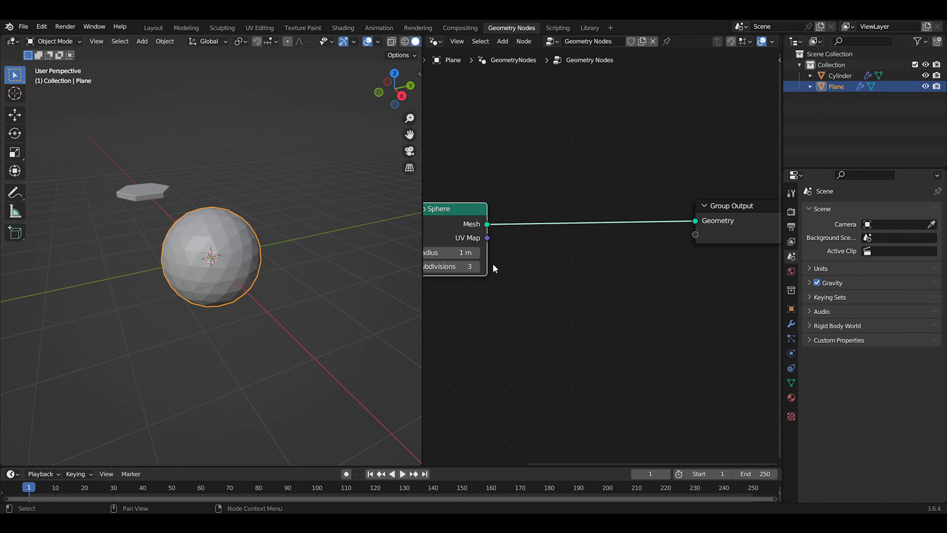
{"action": "key", "text": "shift+a"}
{"action": "left_click", "coordinate": [608, 211]}
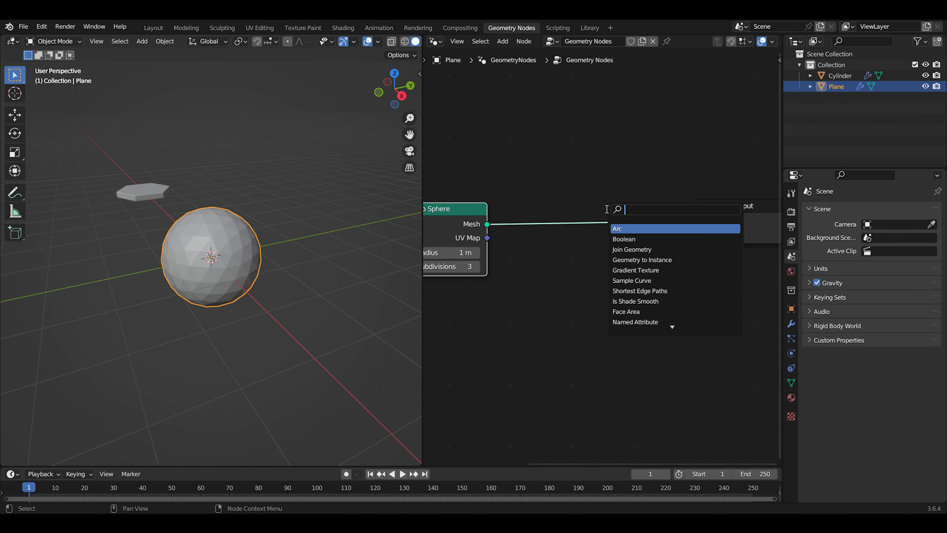
{"action": "type", "text": "instance"}
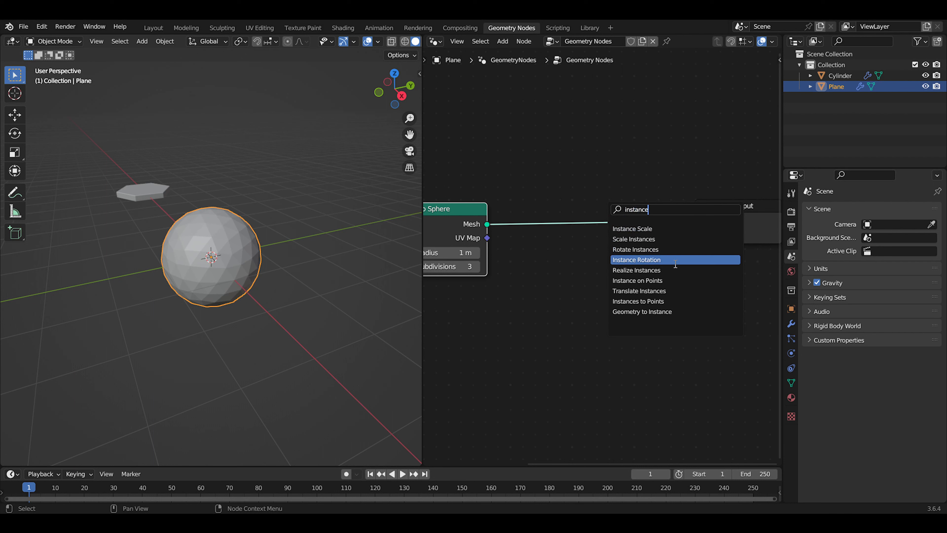
{"action": "left_click", "coordinate": [677, 281]}
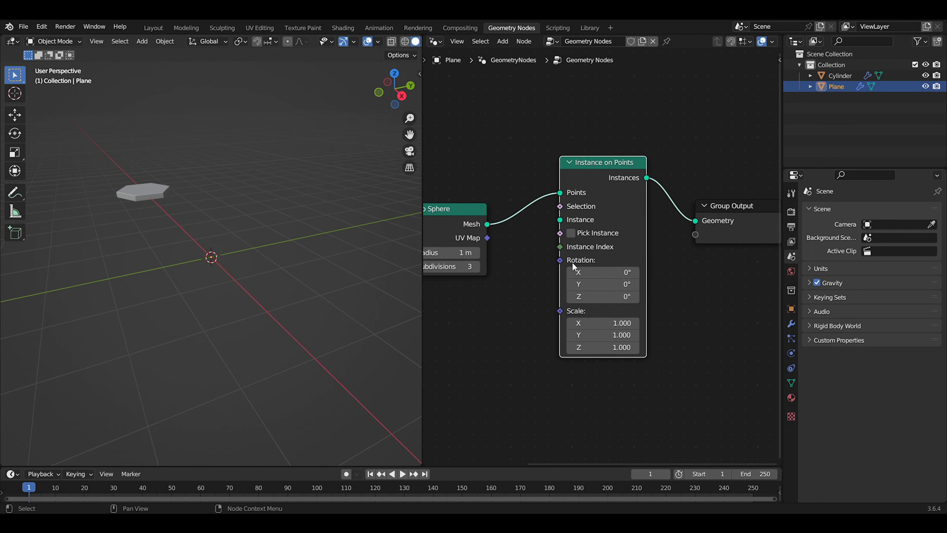
{"action": "left_click", "coordinate": [687, 205]}
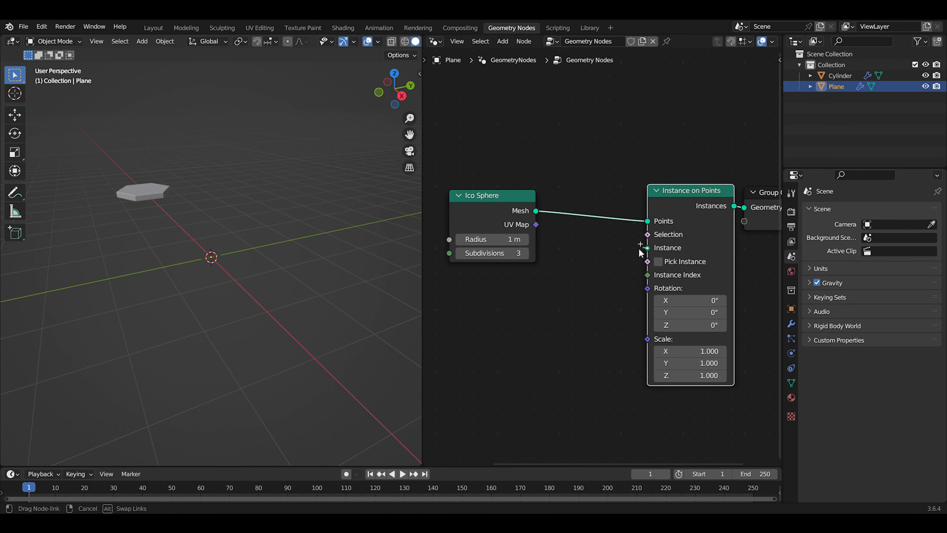
- Bring the Cylinder object in as an Object Info node below the Ico Sphere and connect its Geometry to the Instance input
{"action": "left_click_drag", "start_coordinate": [839, 76], "coordinate": [472, 313]}
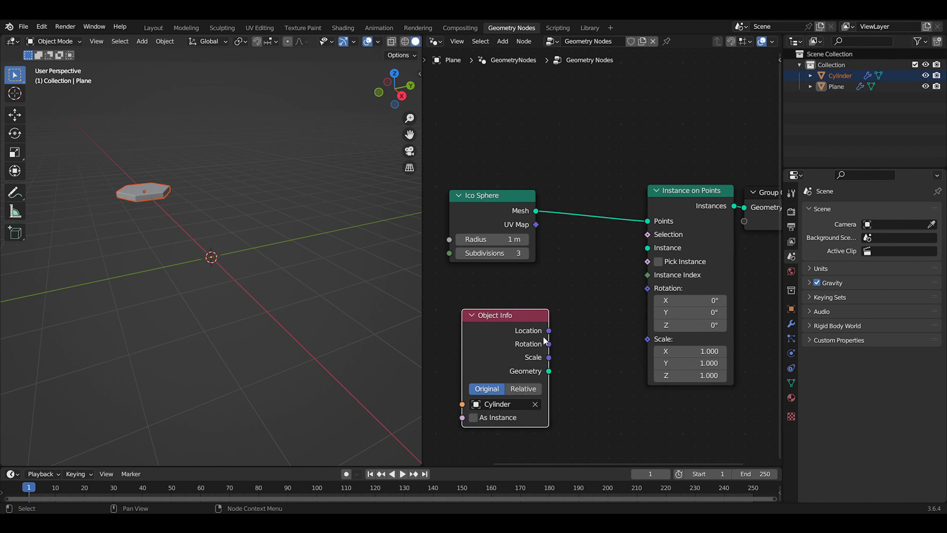
{"action": "left_click_drag", "start_coordinate": [549, 371], "coordinate": [648, 247]}
{"action": "left_click_drag", "start_coordinate": [492, 343], "coordinate": [466, 309]}
- Set the Instance on Points scale to 0.1 on all three axes
{"action": "middle_click_drag", "start_coordinate": [167, 252], "coordinate": [212, 296]}
{"action": "scroll", "coordinate": [211, 296], "scroll_direction": "up", "scroll_amount": 1}
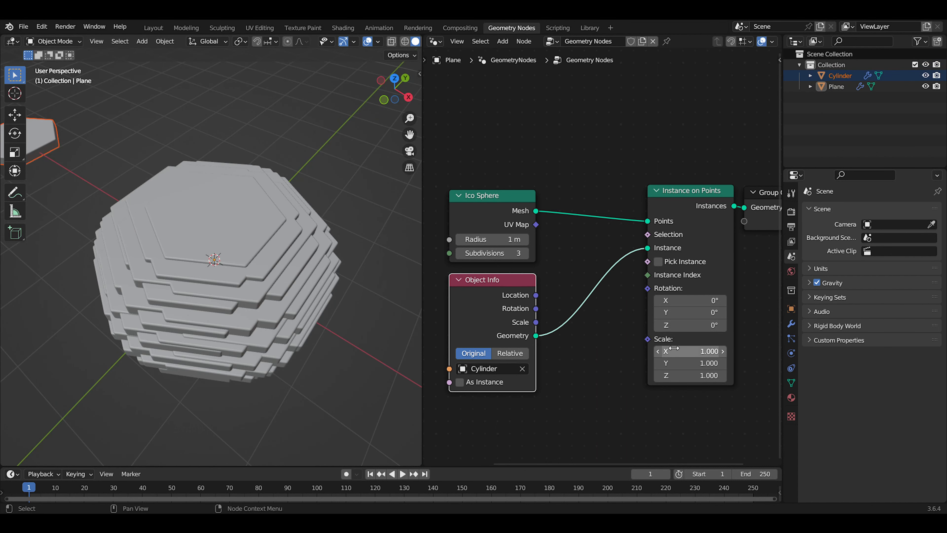
{"action": "left_click_drag", "start_coordinate": [680, 350], "coordinate": [646, 376]}
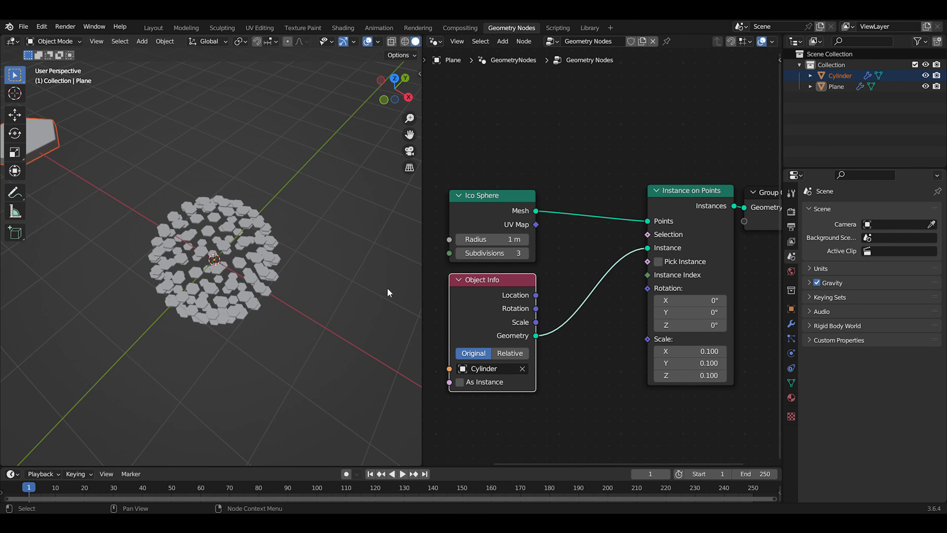
{"action": "middle_click_drag", "start_coordinate": [303, 282], "coordinate": [332, 239]}
{"action": "scroll", "coordinate": [300, 249], "scroll_direction": "up", "scroll_amount": 3}
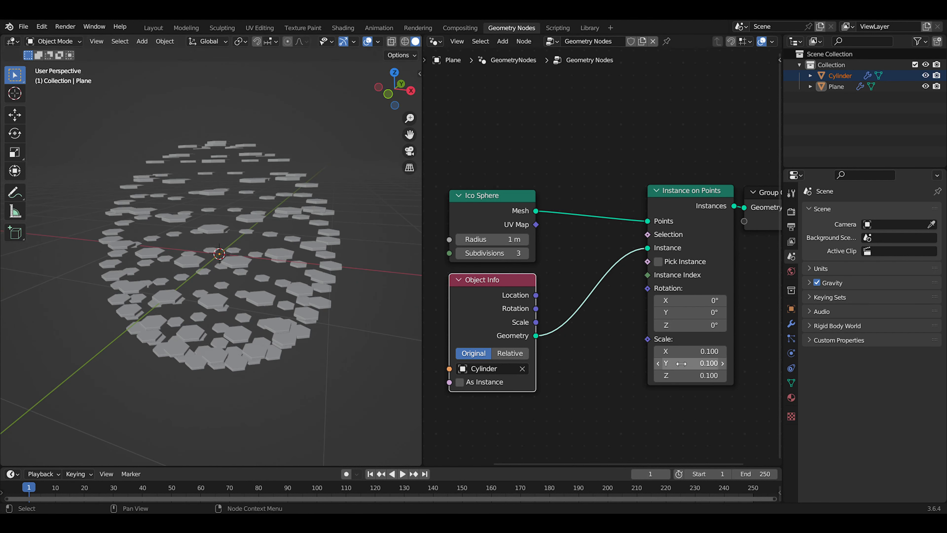
{"action": "middle_click_drag", "start_coordinate": [589, 327], "coordinate": [626, 194]}
{"action": "left_click_drag", "start_coordinate": [535, 164], "coordinate": [535, 160]}
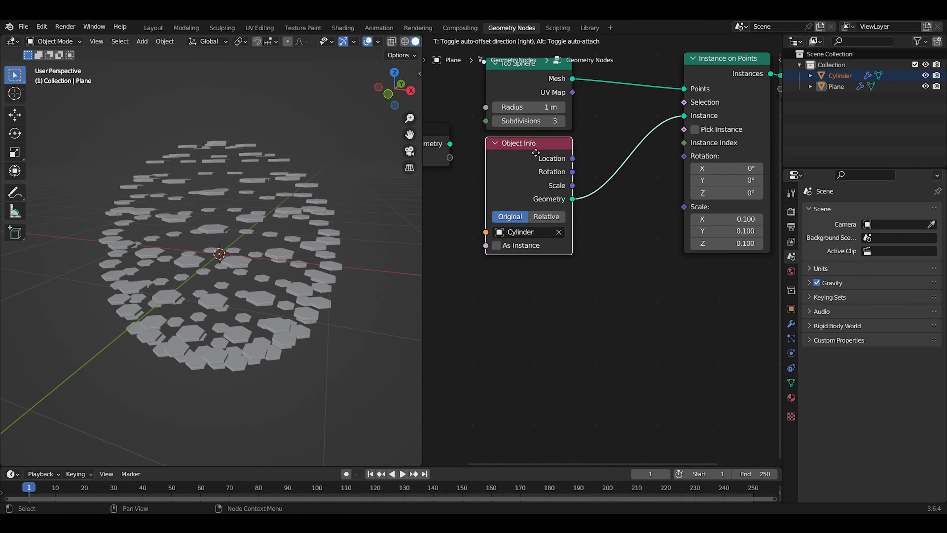
{"action": "scroll", "coordinate": [560, 254], "scroll_direction": "down", "scroll_amount": 4}
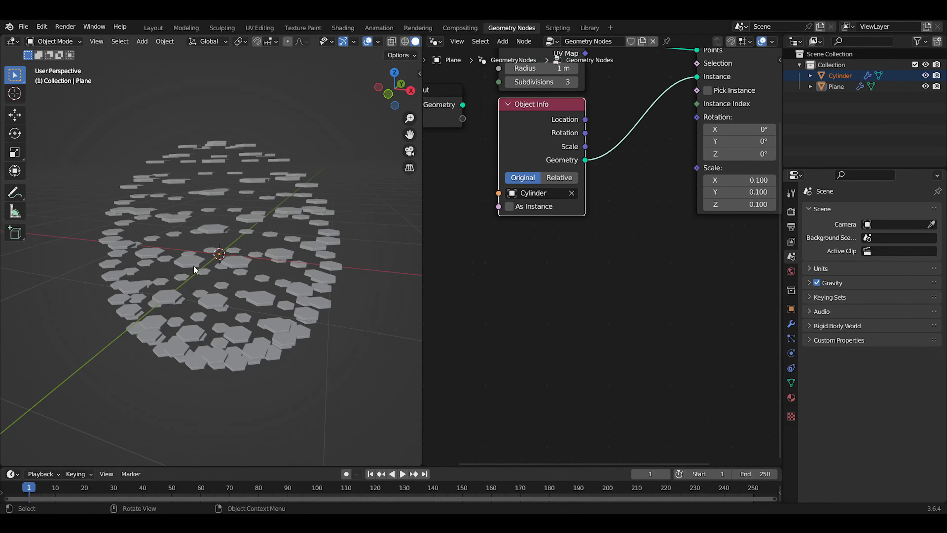
{"action": "key", "text": "shift+a"}
{"action": "scroll", "coordinate": [277, 266], "scroll_direction": "down", "scroll_amount": 4}
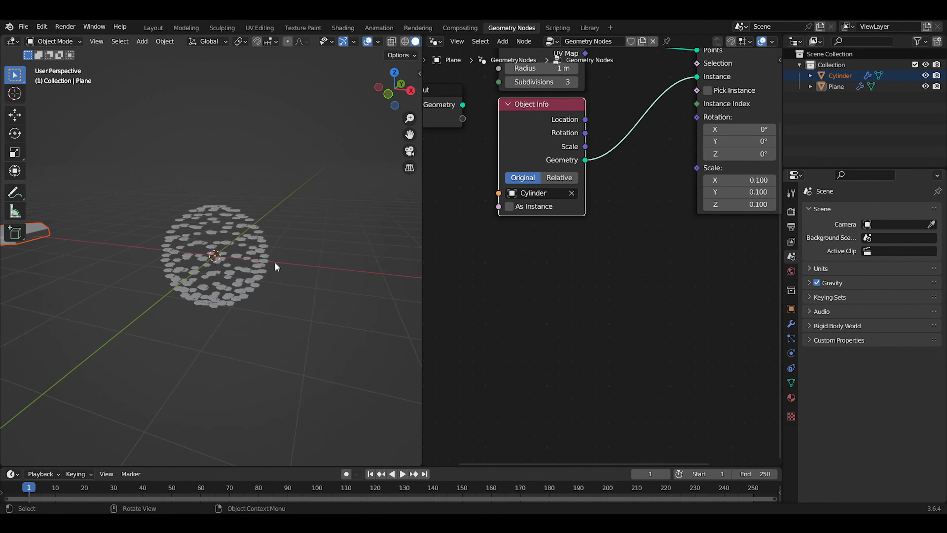
{"action": "mouse_move", "coordinate": [213, 261]}
{"action": "middle_mouse_down"}
{"action": "mouse_move", "coordinate": [251, 260]}
{"action": "mouse_move", "coordinate": [223, 260]}
{"action": "middle_mouse_up"}
{"action": "scroll", "coordinate": [584, 246], "scroll_direction": "up", "scroll_amount": 2}
{"action": "key", "text": "shift+a"}
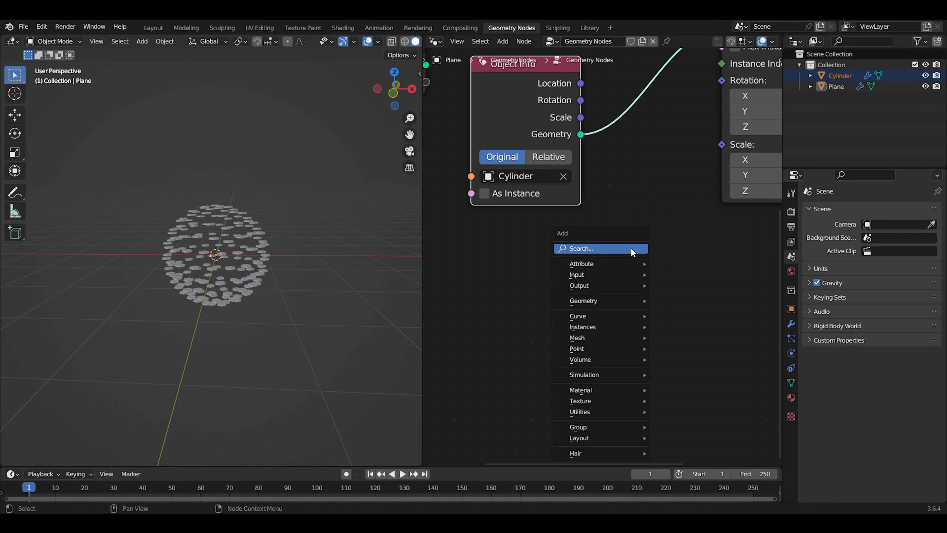
{"action": "left_click", "coordinate": [632, 249]}
- Add a mesh cube at the origin and scale it by 0.1
{"action": "key", "text": "shift+a"}
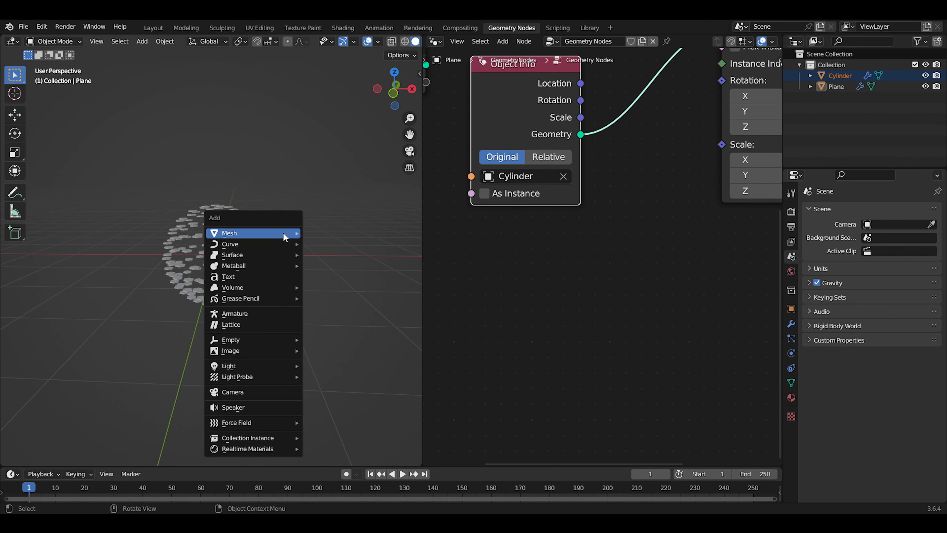
{"action": "mouse_move", "coordinate": [285, 235]}
{"action": "left_click", "coordinate": [354, 245]}
{"action": "type", "text": "s"}
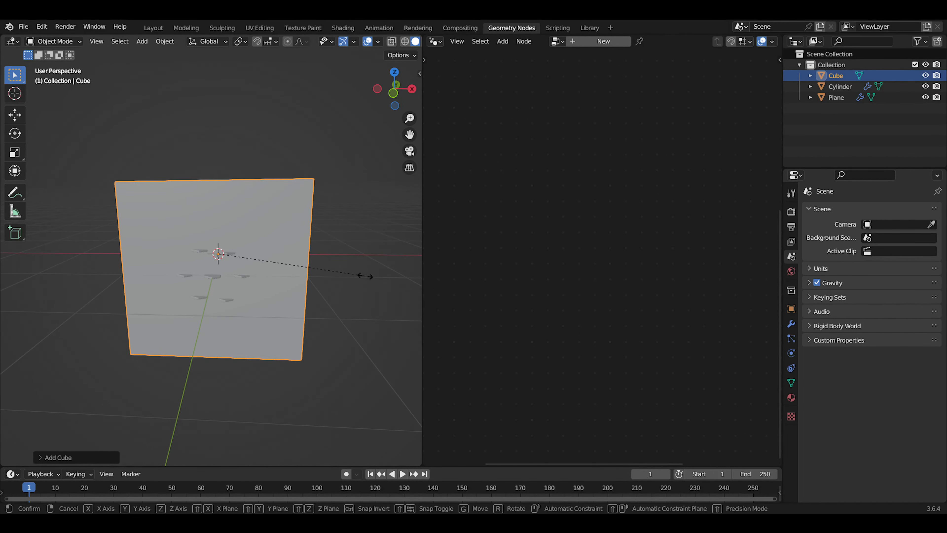
{"action": "type", "text": ".1"}
{"action": "key", "text": "Return"}
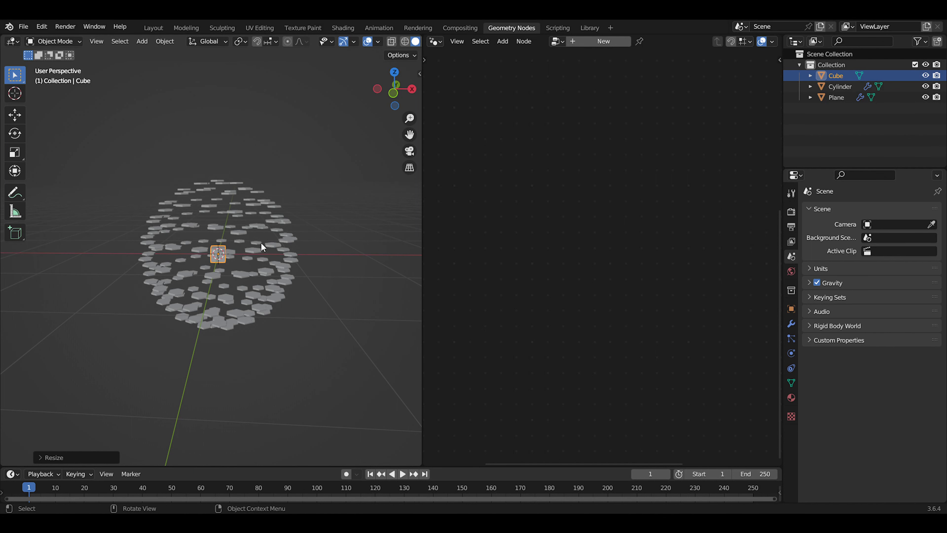
- In the plane's node tree, duplicate the Cylinder's Object Info node below it and set the copy to Cube with Relative transform space
{"action": "left_click", "coordinate": [281, 250]}
{"action": "scroll", "coordinate": [633, 185], "scroll_direction": "down", "scroll_amount": 2}
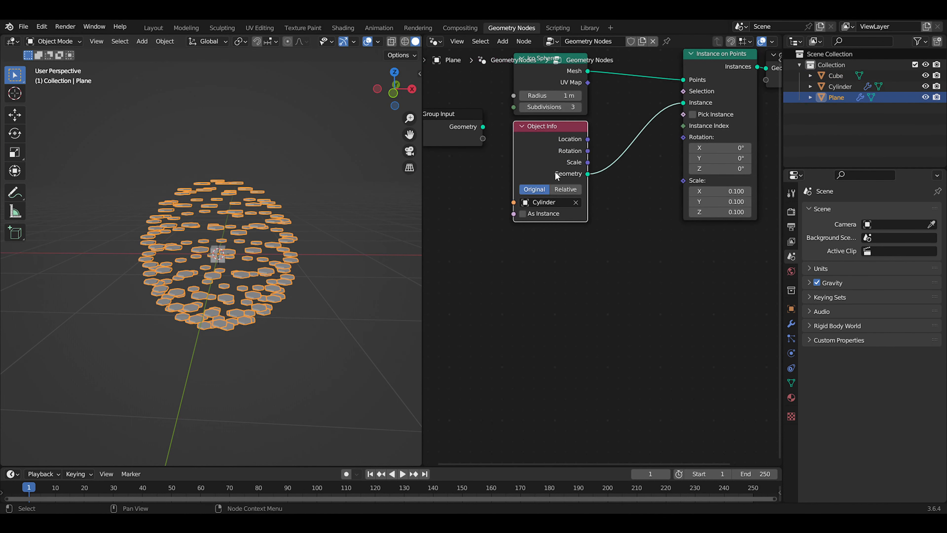
{"action": "key", "text": "shift+d"}
{"action": "left_click", "coordinate": [559, 277]}
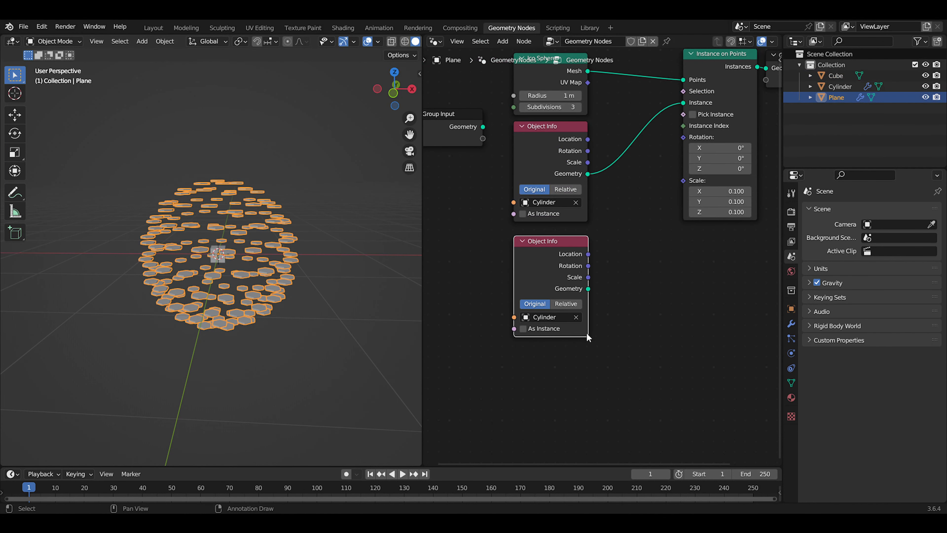
{"action": "left_click", "coordinate": [557, 317]}
{"action": "left_click", "coordinate": [541, 332]}
{"action": "left_click_drag", "start_coordinate": [545, 266], "coordinate": [482, 285]}
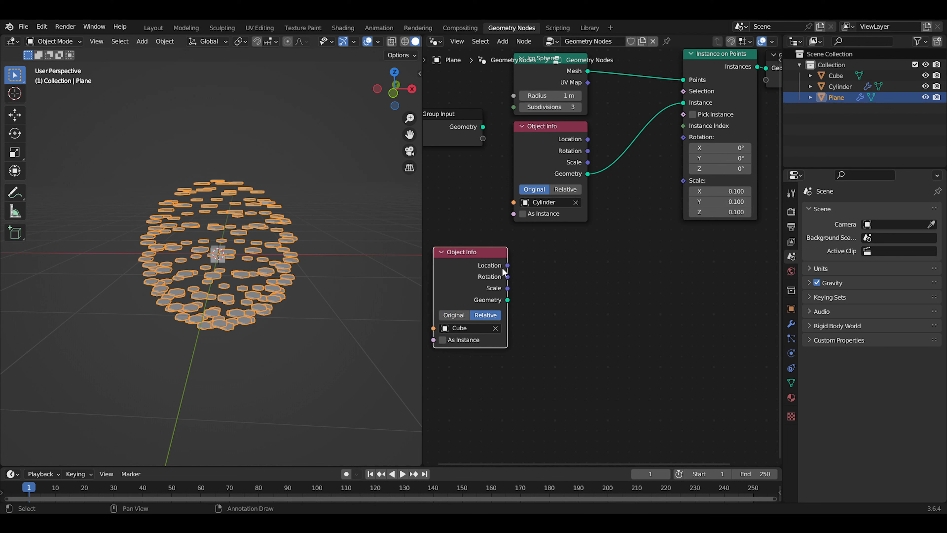
- Add a Geometry Proximity node beside the Cube's Object Info node
{"action": "key", "text": "shift+a"}
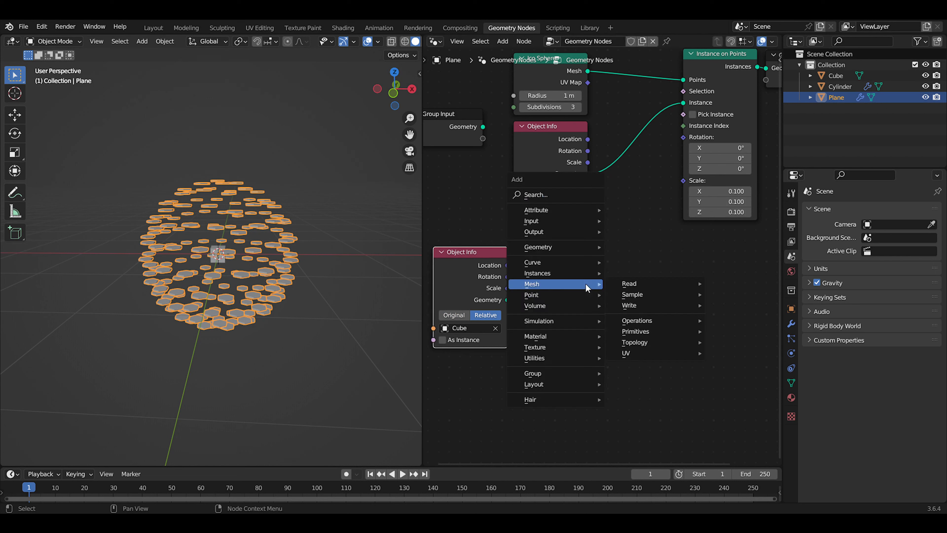
{"action": "type", "text": "geom"}
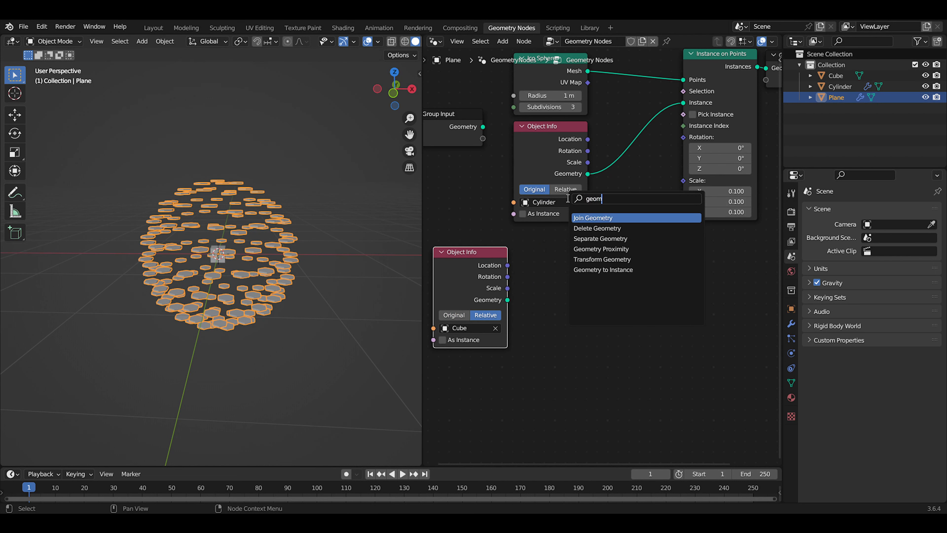
{"action": "key", "text": "Down"}
{"action": "key", "text": "Down"}
{"action": "key", "text": "Down"}
{"action": "key", "text": "Return"}
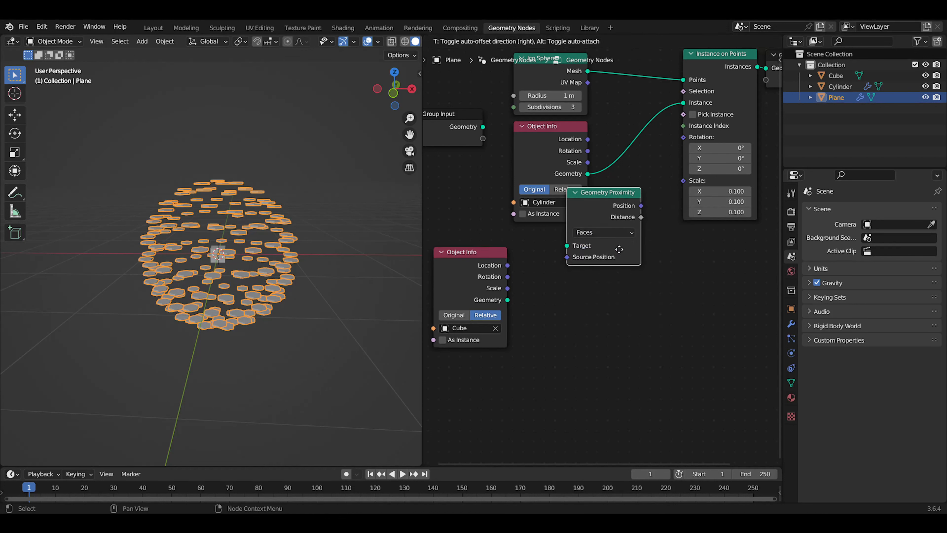
{"action": "left_click", "coordinate": [605, 298]}
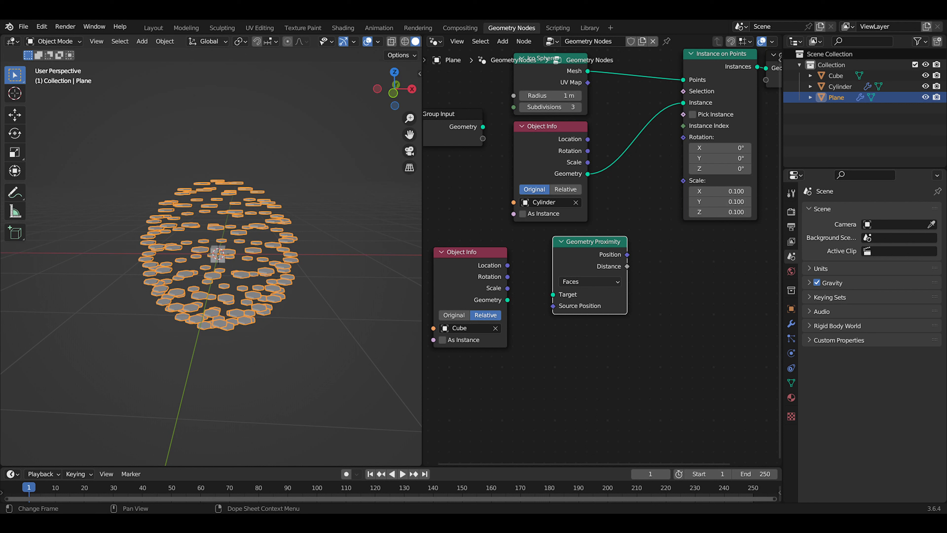
- Connect the Cube's Geometry to the Geometry Proximity Target and its Distance output to the Rotation of Instance on Points
{"action": "scroll", "coordinate": [508, 279], "scroll_direction": "up", "scroll_amount": 1}
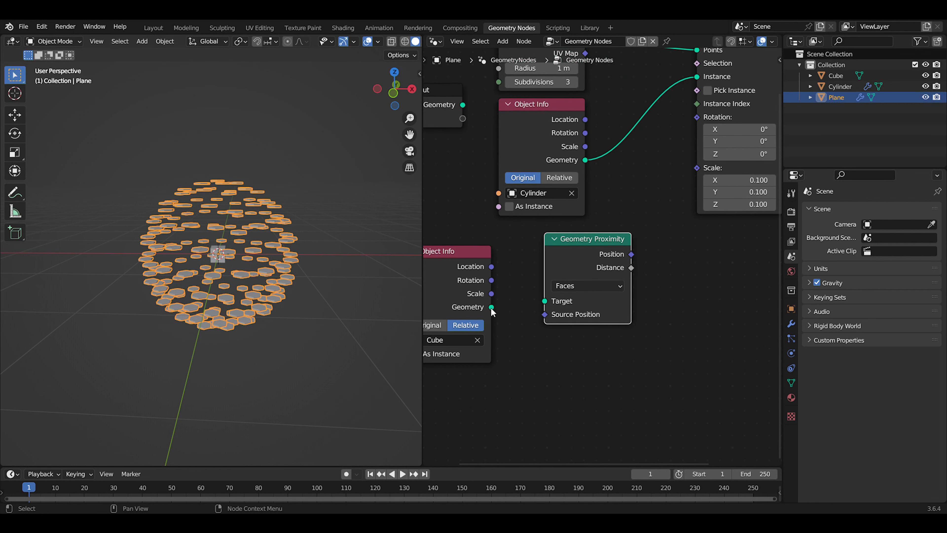
{"action": "left_click_drag", "start_coordinate": [492, 307], "coordinate": [544, 300]}
{"action": "left_click_drag", "start_coordinate": [587, 243], "coordinate": [544, 234]}
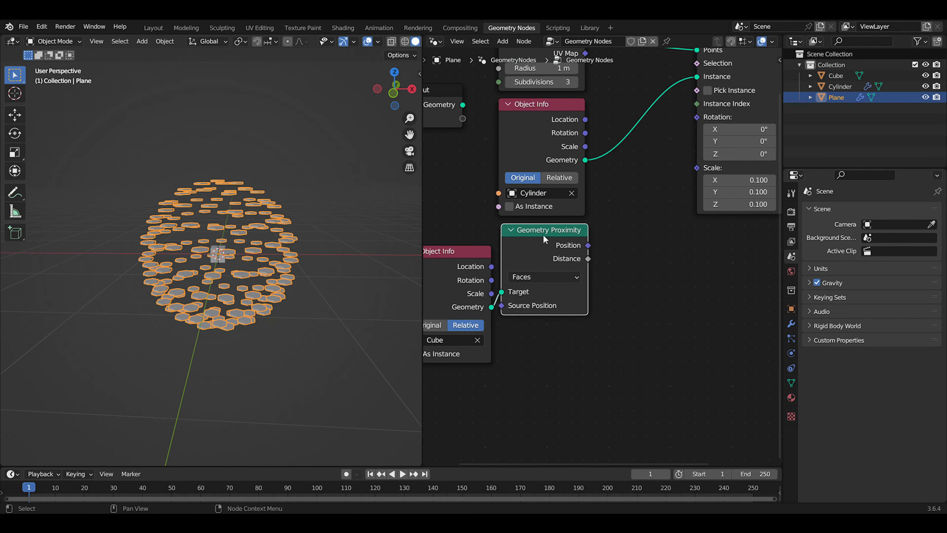
{"action": "left_click_drag", "start_coordinate": [588, 258], "coordinate": [697, 118]}
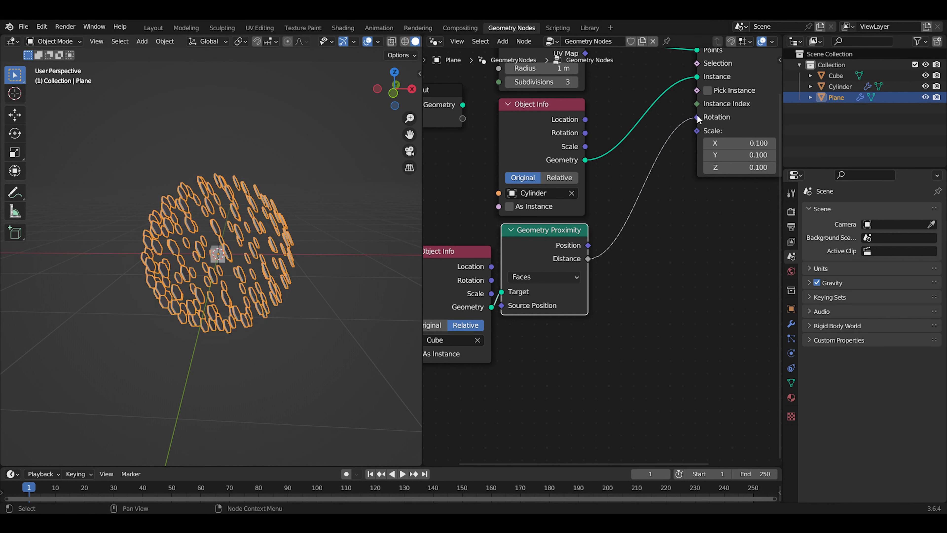
- Select the small cube and try moving it along Z in front view to check how the tiles rotate
{"action": "left_click", "coordinate": [220, 257]}
{"action": "key", "text": "KP_1"}
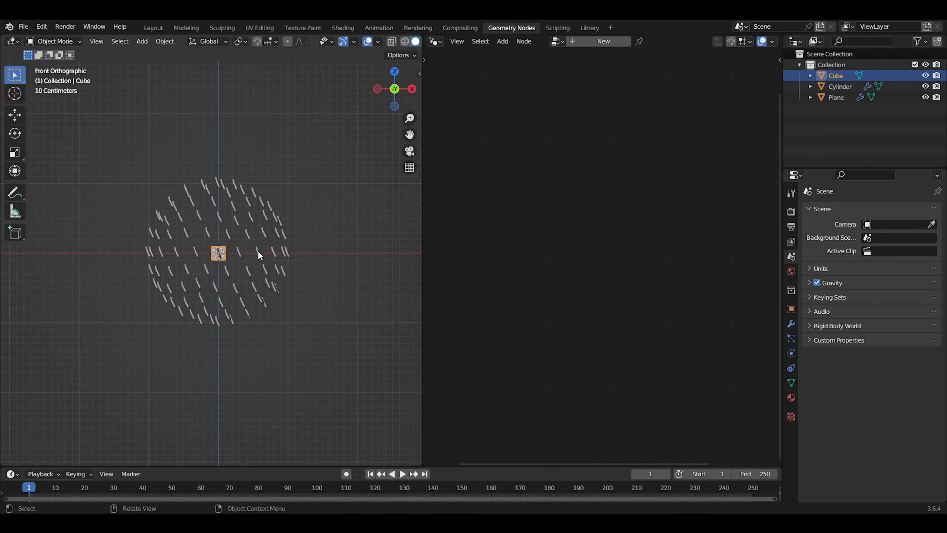
{"action": "key", "text": "g"}
{"action": "key", "text": "z"}
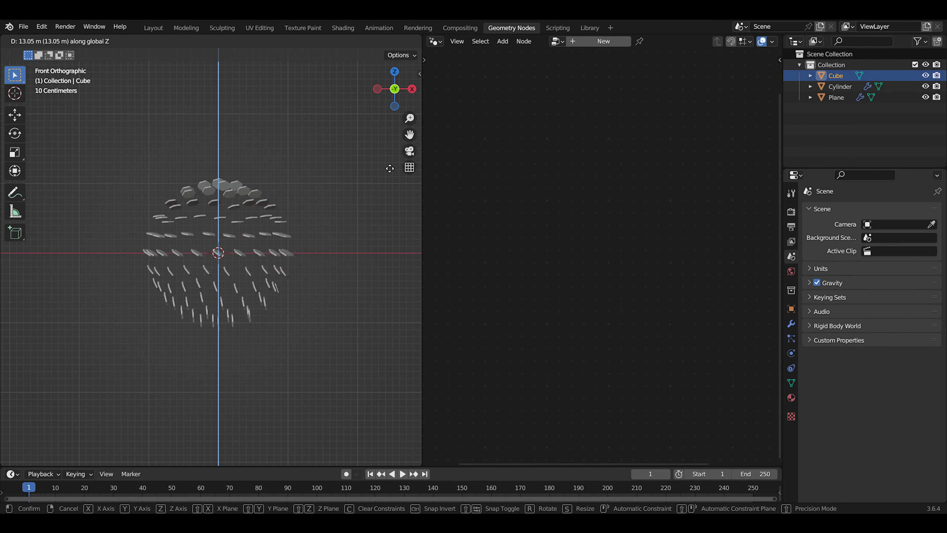
{"action": "left_click", "coordinate": [377, 96]}
{"action": "middle_click_drag", "start_coordinate": [212, 293], "coordinate": [194, 301]}
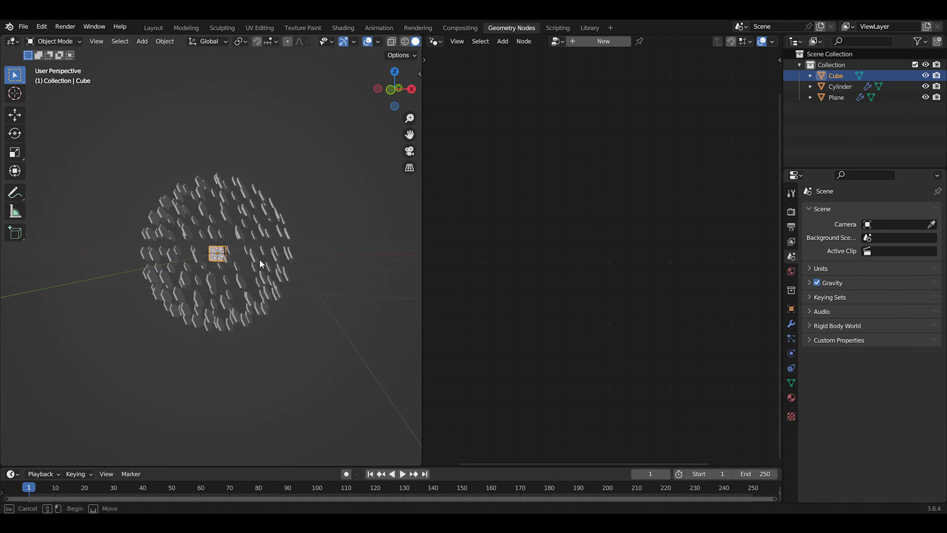
{"action": "middle_click_drag", "start_coordinate": [223, 253], "coordinate": [236, 272]}
- Enlarge the timeline area and set the animation's end frame to 120
{"action": "left_click_drag", "start_coordinate": [294, 467], "coordinate": [306, 422]}
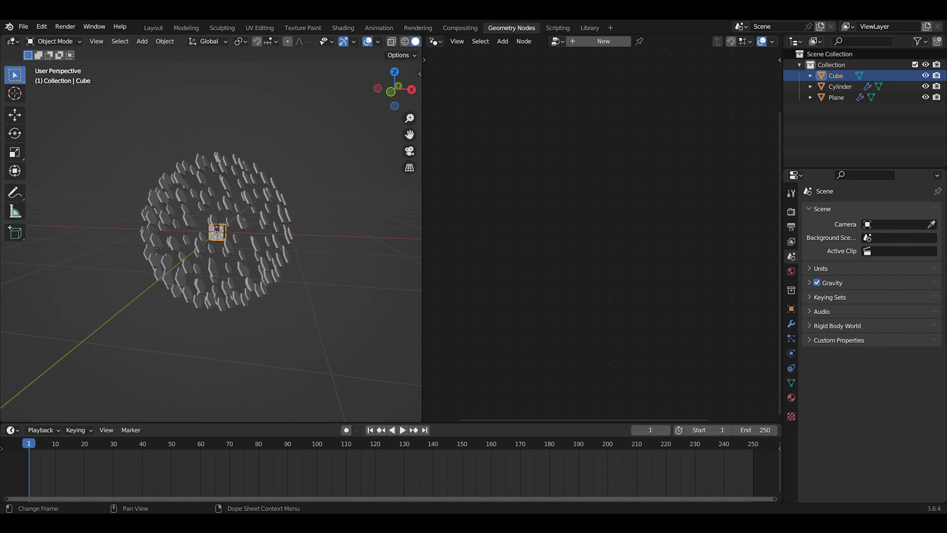
{"action": "left_click", "coordinate": [760, 430]}
{"action": "type", "text": "120"}
{"action": "key", "text": "Return"}
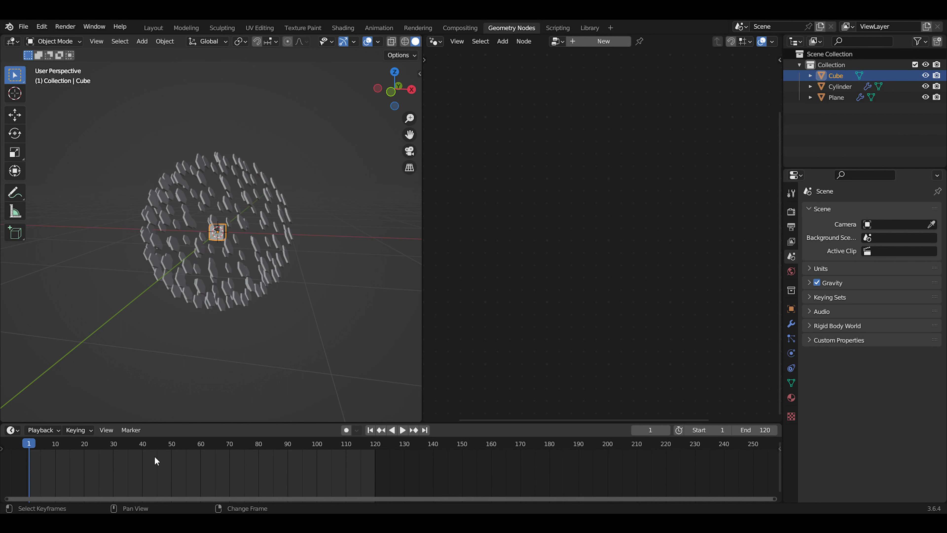
{"action": "middle_click_drag", "start_coordinate": [154, 455], "coordinate": [389, 457]}
{"action": "scroll", "coordinate": [388, 458], "scroll_direction": "up", "scroll_amount": 2}
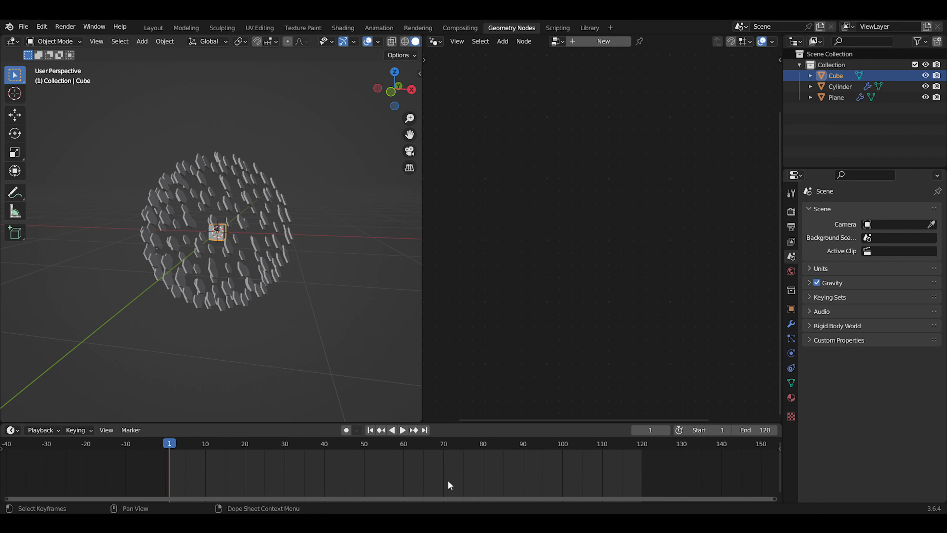
{"action": "scroll", "coordinate": [201, 248], "scroll_direction": "up", "scroll_amount": 4}
{"action": "middle_click_drag", "start_coordinate": [254, 230], "coordinate": [272, 252]}
{"action": "scroll", "coordinate": [250, 255], "scroll_direction": "down", "scroll_amount": 2}
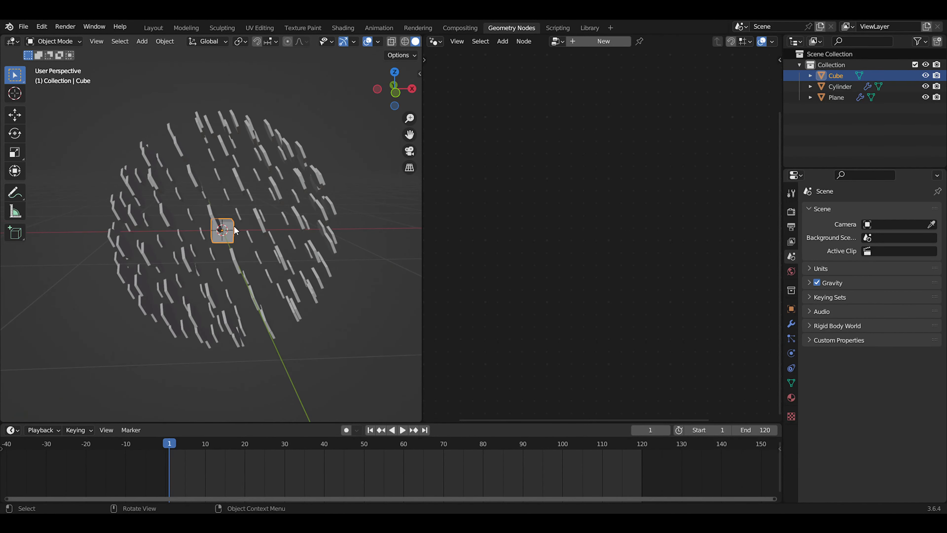
{"action": "key", "text": "KP_1"}
{"action": "scroll", "coordinate": [235, 231], "scroll_direction": "down", "scroll_amount": 4}
{"action": "scroll", "coordinate": [237, 266], "scroll_direction": "up", "scroll_amount": 4}
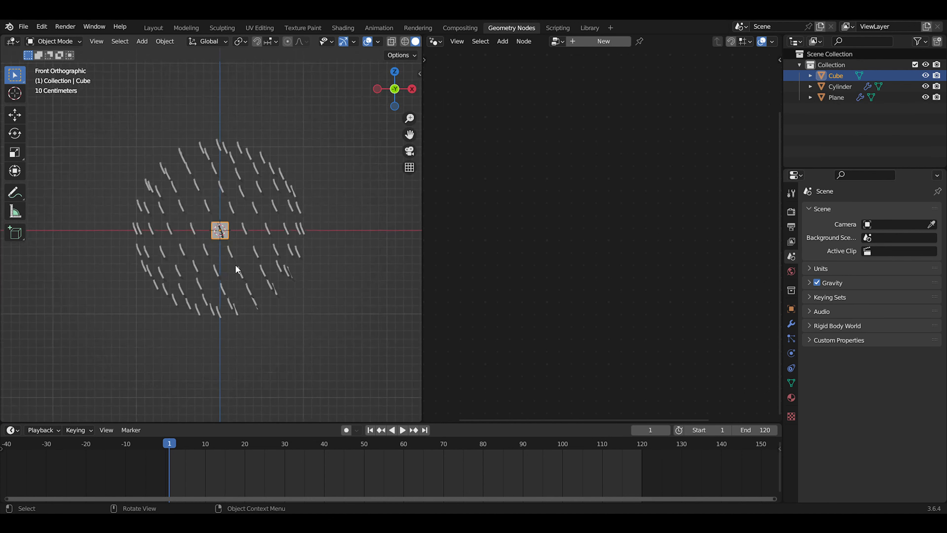
{"action": "key", "text": "g"}
{"action": "key", "text": "z"}
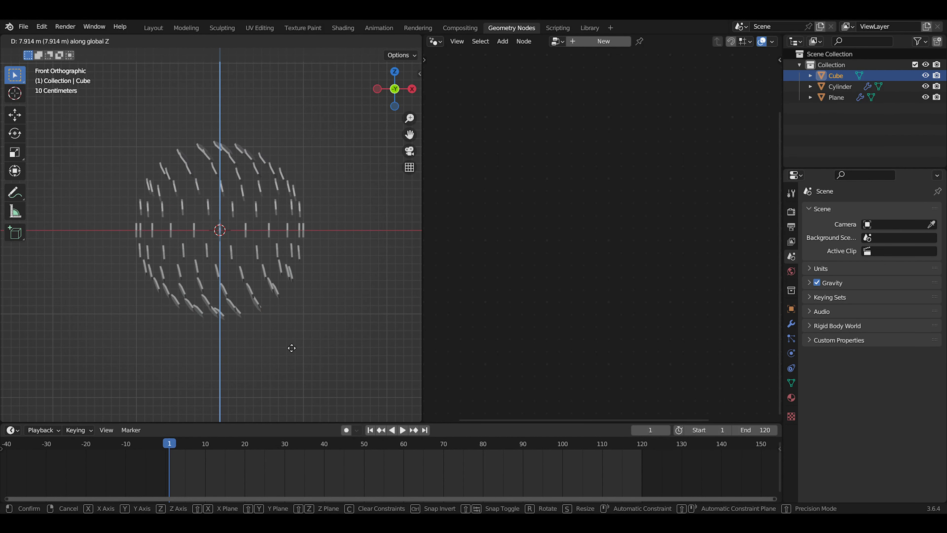
{"action": "key", "text": "Escape"}
- At frame 0, move the cube about 8 m up along Z and insert a Location keyframe
{"action": "key", "text": "Left"}
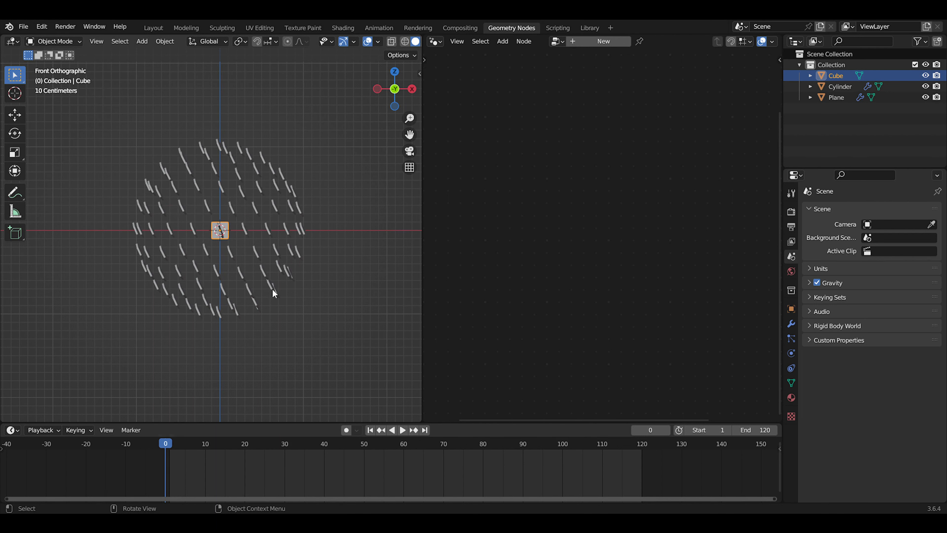
{"action": "key", "text": "g"}
{"action": "key", "text": "z"}
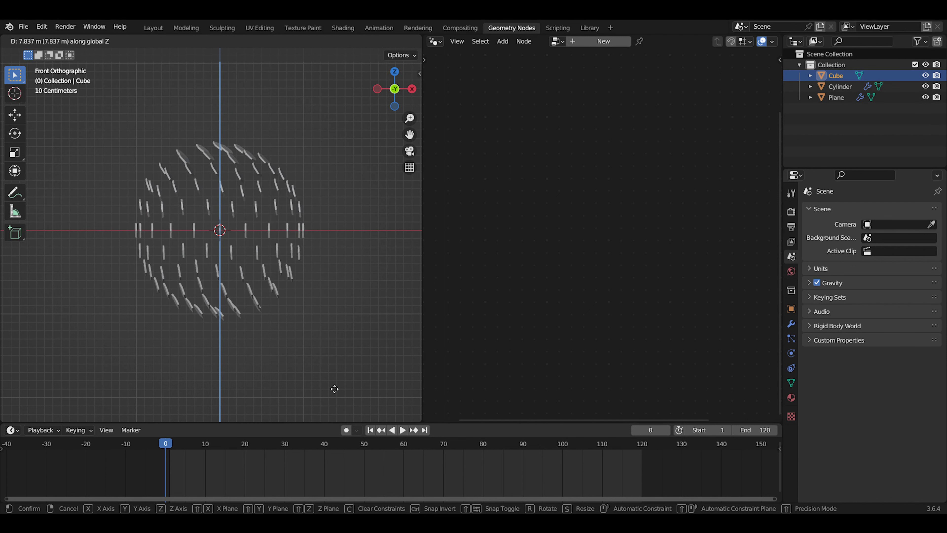
{"action": "left_click", "coordinate": [333, 375]}
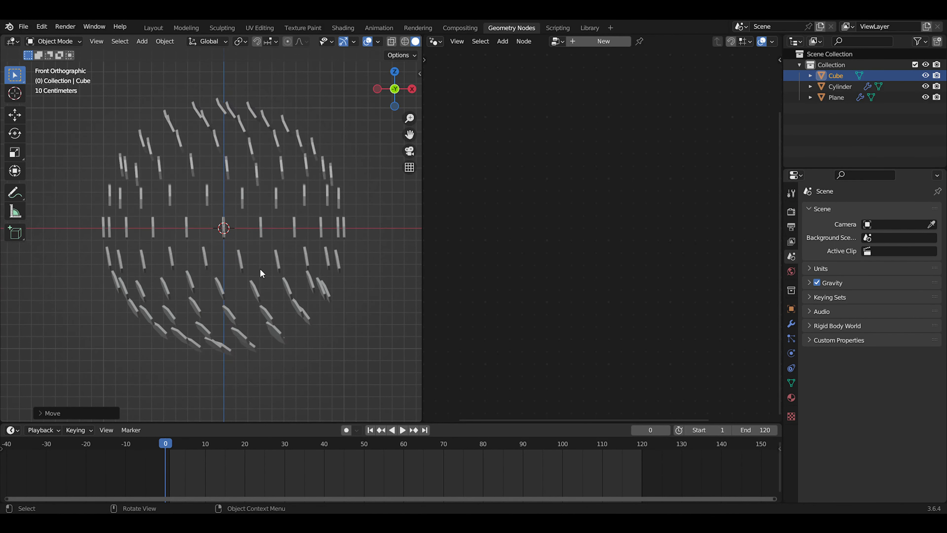
{"action": "scroll", "coordinate": [296, 261], "scroll_direction": "up", "scroll_amount": 2}
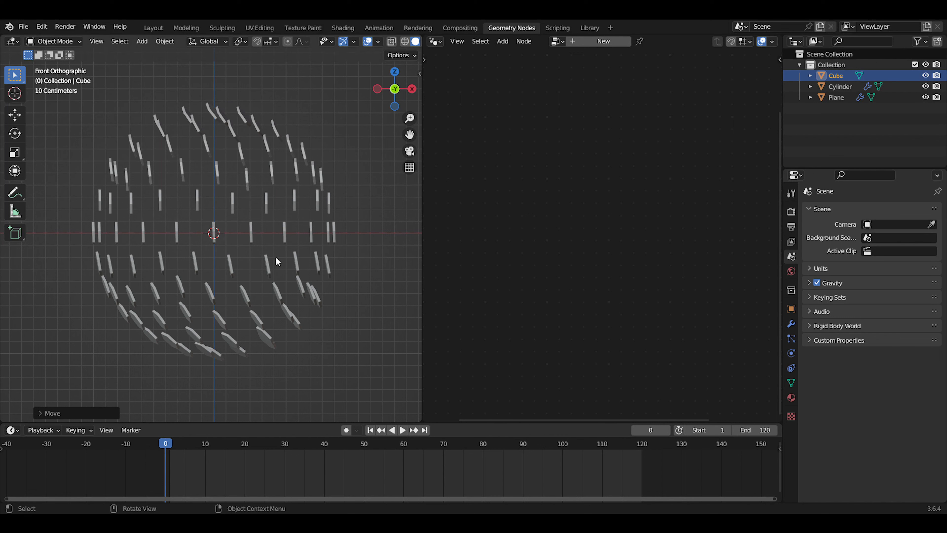
{"action": "scroll", "coordinate": [258, 216], "scroll_direction": "down", "scroll_amount": 10}
{"action": "key", "text": "i"}
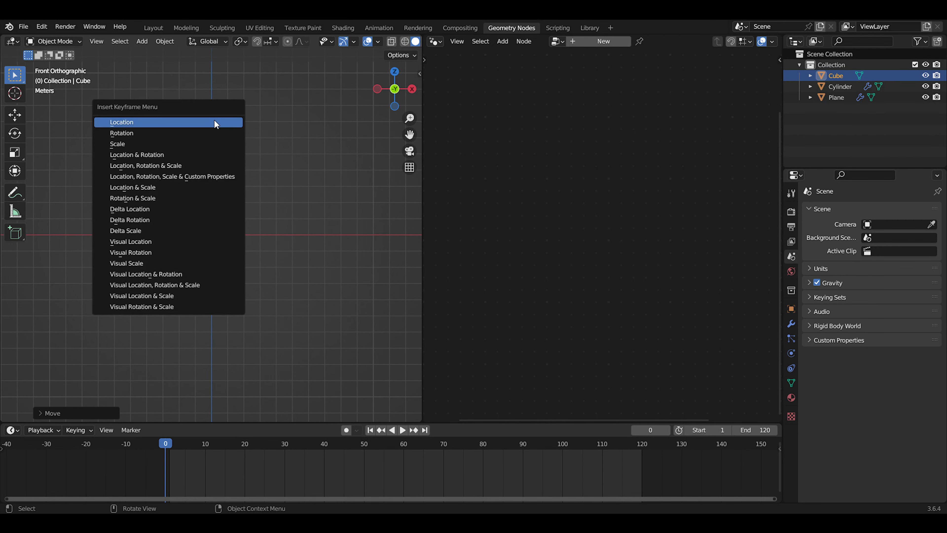
{"action": "left_click", "coordinate": [214, 121]}
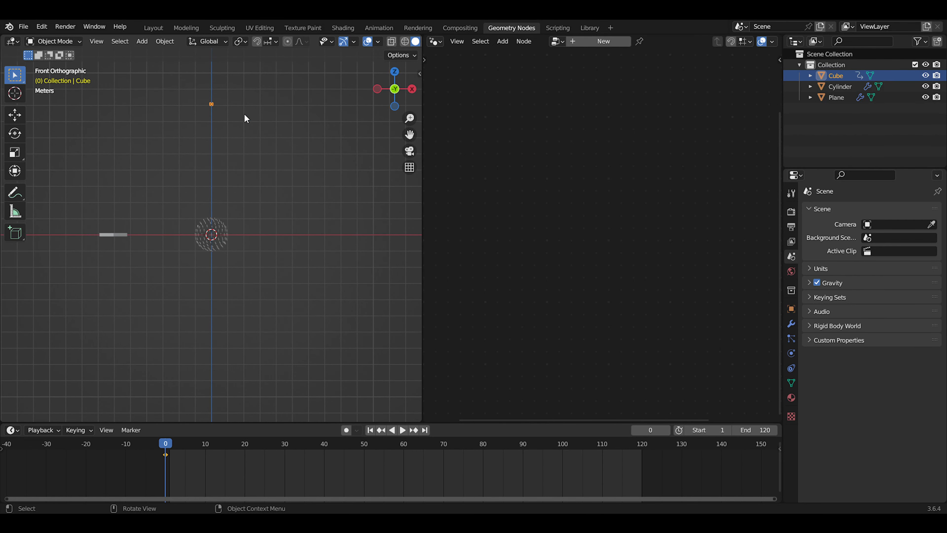
- At frame 120, raise the cube about 6.2 m further along Z, keyframe its location and play back the animation
{"action": "left_click", "coordinate": [642, 452]}
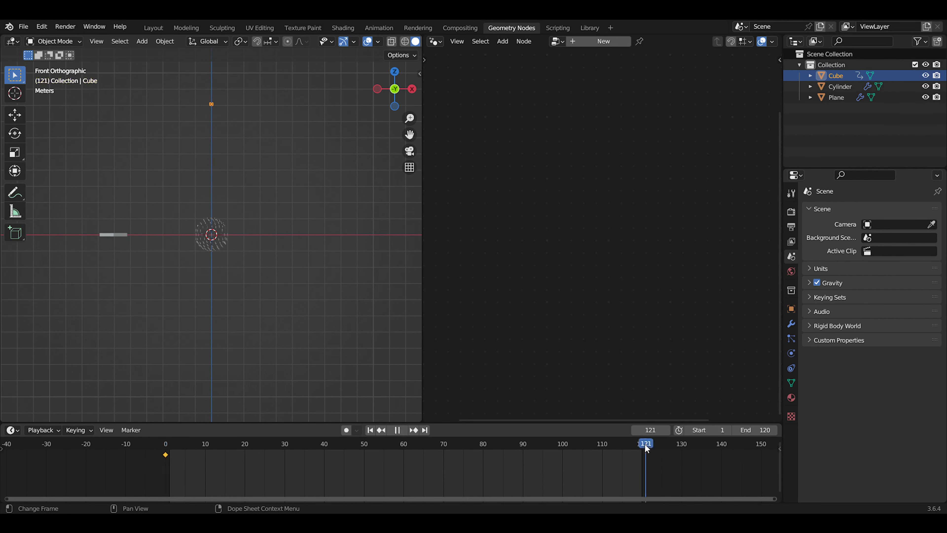
{"action": "scroll", "coordinate": [249, 249], "scroll_direction": "up", "scroll_amount": 10}
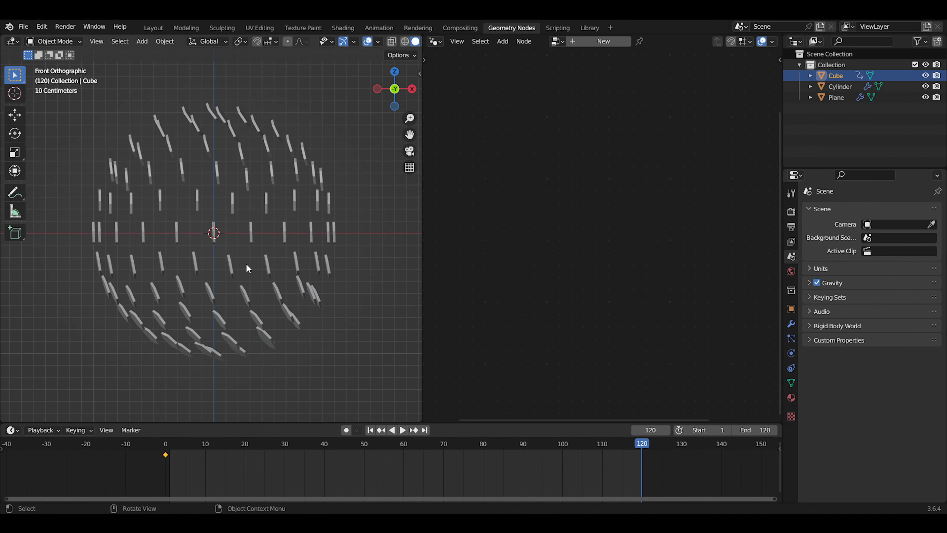
{"action": "key", "text": "g"}
{"action": "key", "text": "z"}
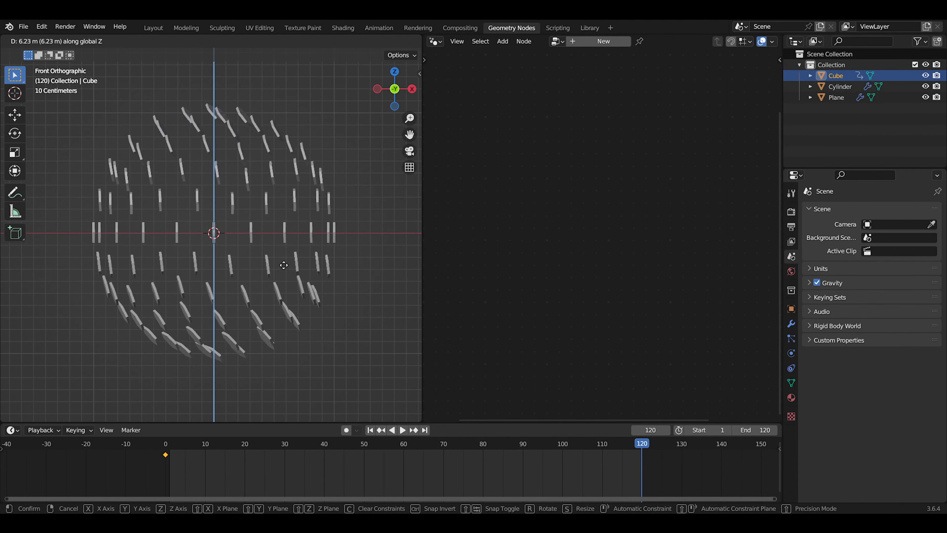
{"action": "left_click", "coordinate": [283, 249]}
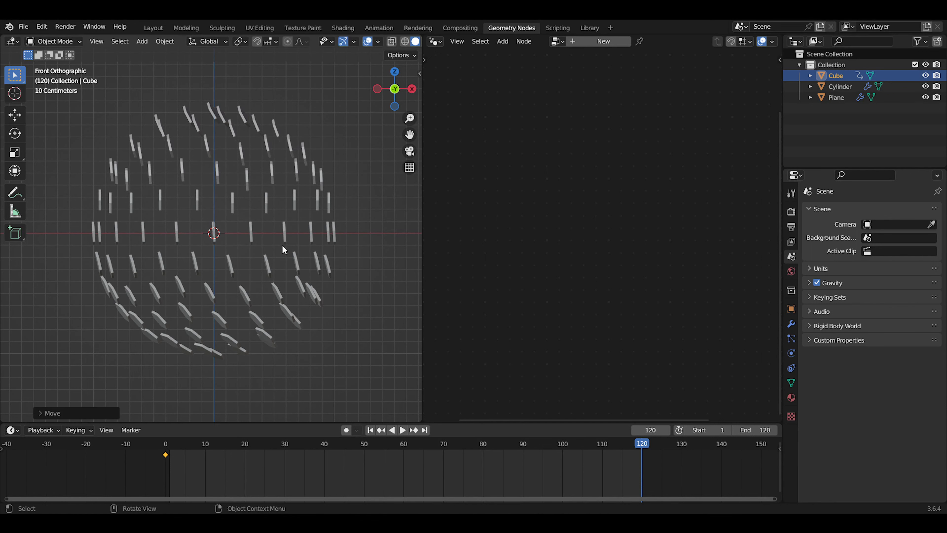
{"action": "key", "text": "i"}
{"action": "key", "text": "space"}
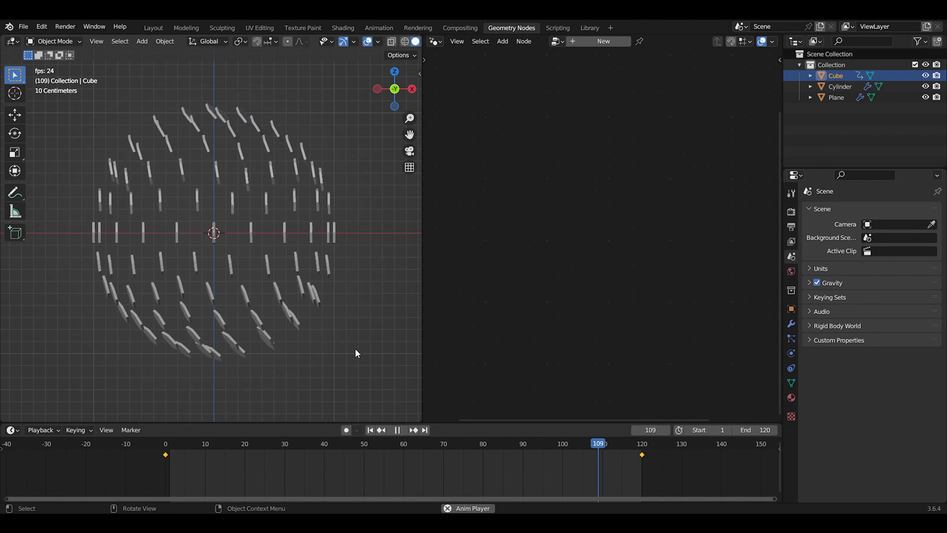
{"action": "key", "text": "space"}
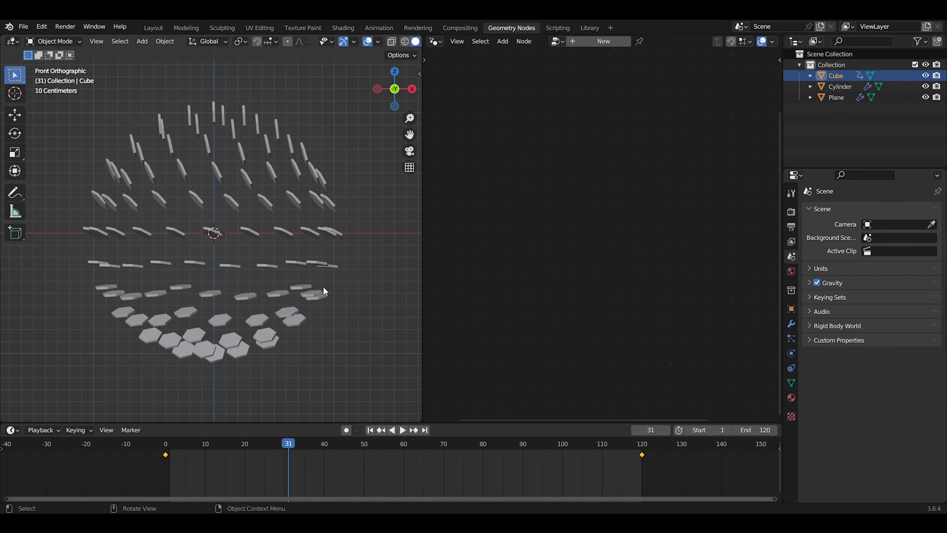
- Fine-tune the cube's height at frame 120 to match the tile rotation at frame 0, and play back the loop
{"action": "left_click", "coordinate": [641, 443]}
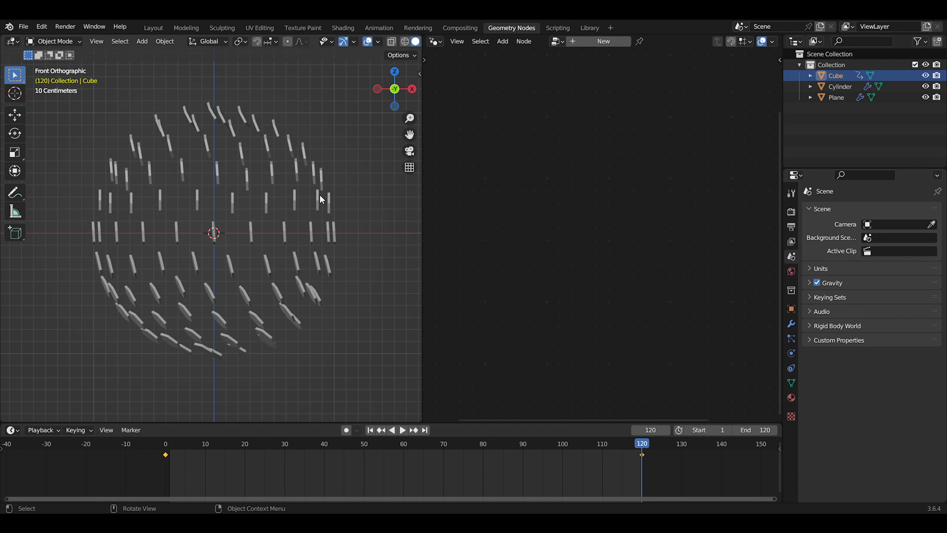
{"action": "key", "text": "g"}
{"action": "key", "text": "z"}
{"action": "left_click", "coordinate": [317, 207]}
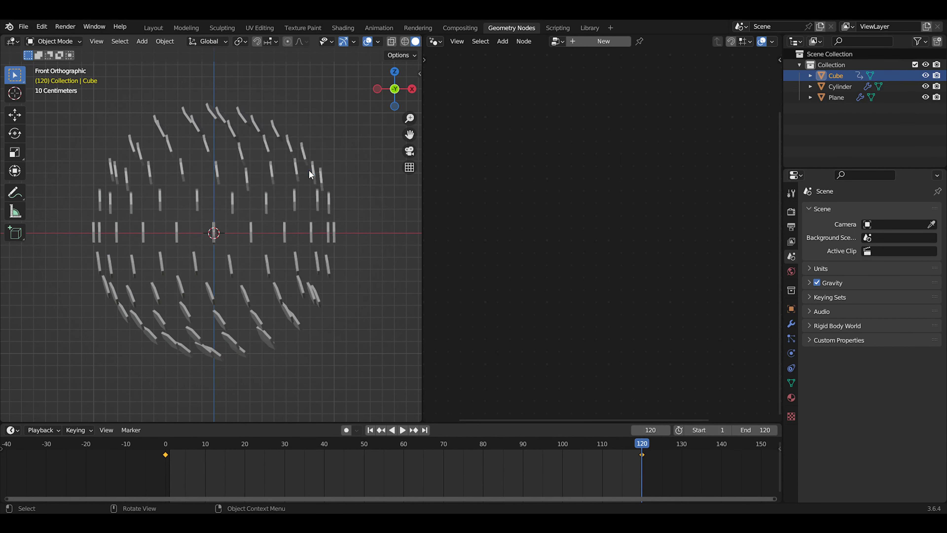
{"action": "key", "text": "space"}
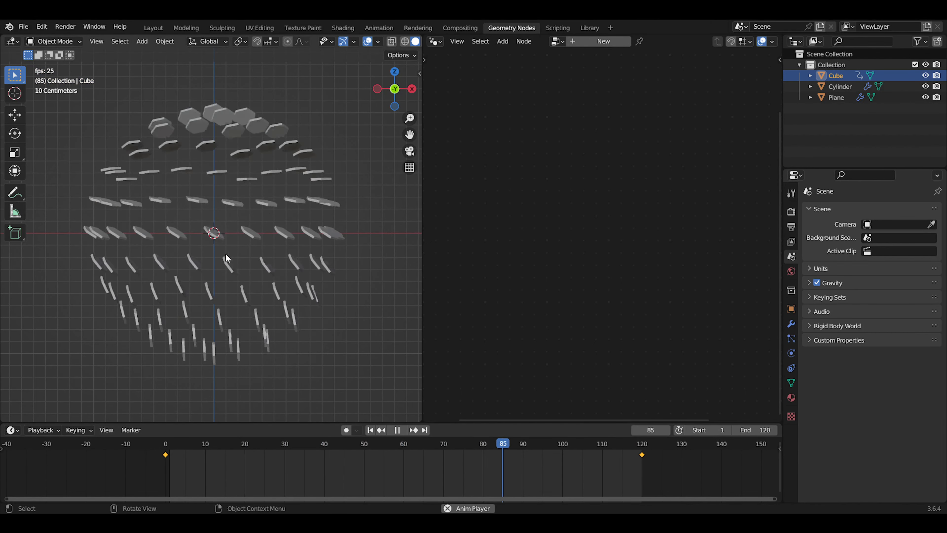
{"action": "middle_click_drag", "start_coordinate": [150, 275], "coordinate": [262, 226]}
{"action": "key", "text": "space"}
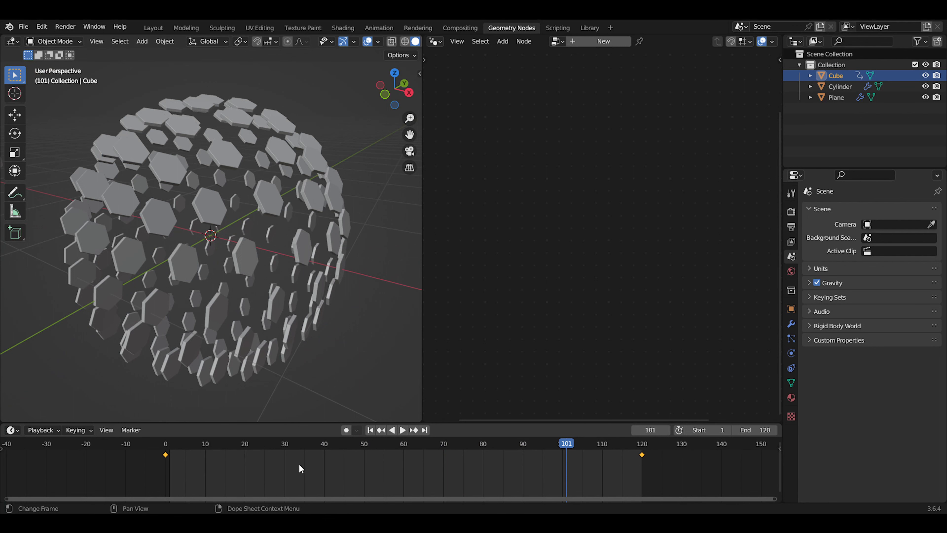
- Change the interpolation type of the cube's keyframes, preview the animation and scrub to frame 21
{"action": "key", "text": "t"}
{"action": "left_click", "coordinate": [112, 442]}
{"action": "key", "text": "space"}
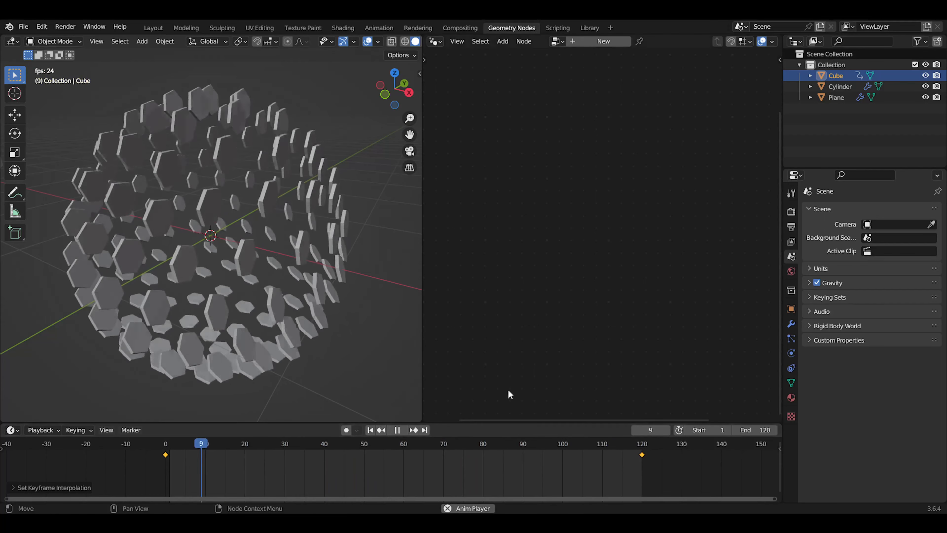
{"action": "middle_click_drag", "start_coordinate": [253, 270], "coordinate": [268, 268]}
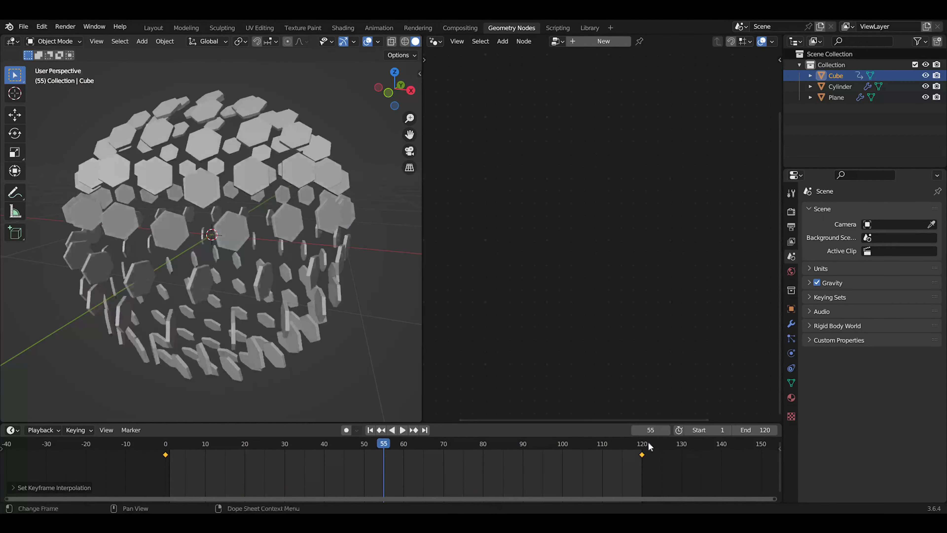
{"action": "left_click_drag", "start_coordinate": [640, 446], "coordinate": [249, 473]}
- Select the tiled plane and expose the Ico Sphere's Subdivisions by connecting it to the Group Input's empty socket
{"action": "scroll", "coordinate": [204, 275], "scroll_direction": "down", "scroll_amount": 3}
{"action": "middle_click_drag", "start_coordinate": [205, 275], "coordinate": [226, 162]}
{"action": "scroll", "coordinate": [235, 216], "scroll_direction": "down", "scroll_amount": 2}
{"action": "scroll", "coordinate": [235, 216], "scroll_direction": "up", "scroll_amount": 3}
{"action": "left_click", "coordinate": [226, 162]}
{"action": "scroll", "coordinate": [554, 138], "scroll_direction": "down", "scroll_amount": 5}
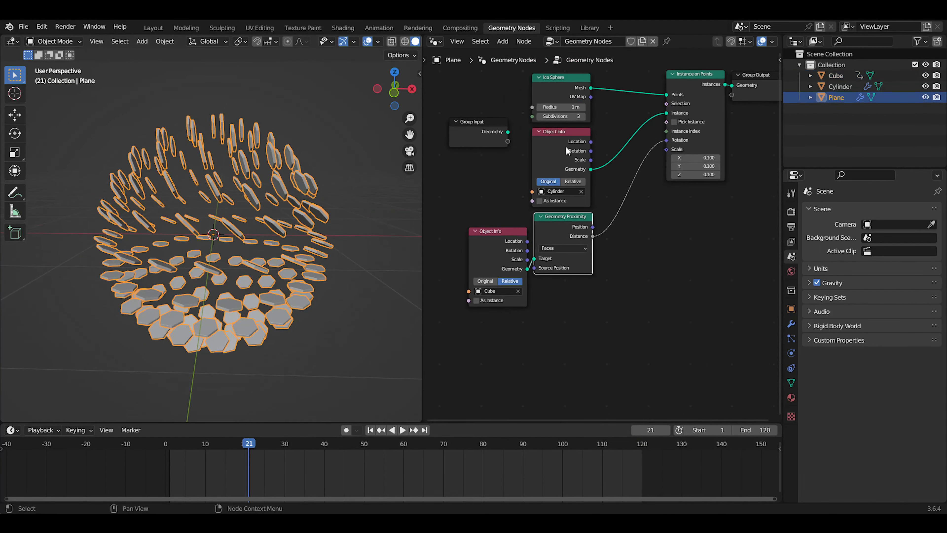
{"action": "middle_click_drag", "start_coordinate": [568, 145], "coordinate": [627, 238]}
{"action": "scroll", "coordinate": [600, 242], "scroll_direction": "up", "scroll_amount": 4}
{"action": "left_click_drag", "start_coordinate": [485, 235], "coordinate": [516, 201]}
- Add a Set Material node between Instance on Points and Group Output
{"action": "middle_click_drag", "start_coordinate": [665, 214], "coordinate": [558, 216]}
{"action": "key", "text": "shift+a"}
{"action": "left_click", "coordinate": [651, 200]}
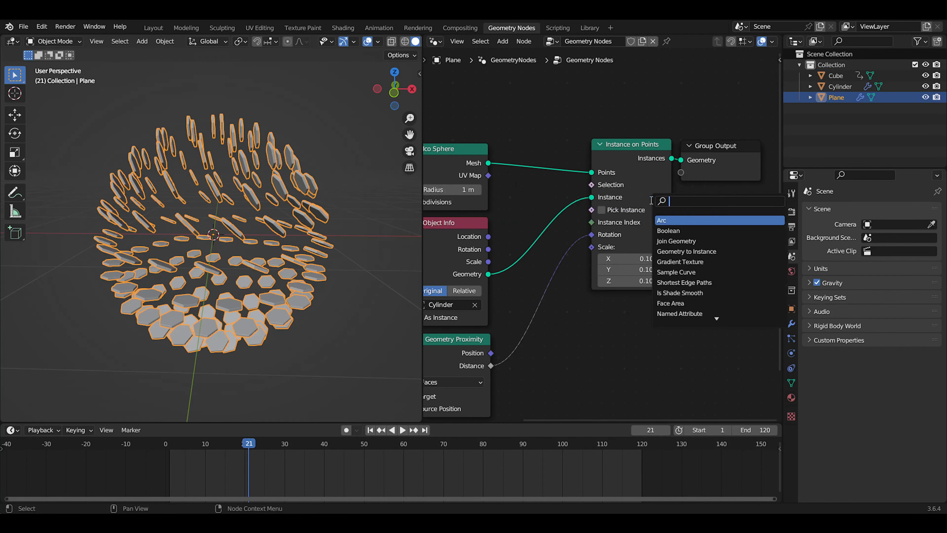
{"action": "type", "text": "set"}
{"action": "left_click", "coordinate": [673, 231]}
{"action": "left_click", "coordinate": [702, 210]}
- Expose the Set Material node's Material by connecting it to the Group Input's empty socket
{"action": "scroll", "coordinate": [702, 210], "scroll_direction": "down", "scroll_amount": 2}
{"action": "scroll", "coordinate": [614, 235], "scroll_direction": "down", "scroll_amount": 1}
{"action": "left_click_drag", "start_coordinate": [448, 243], "coordinate": [466, 241]}
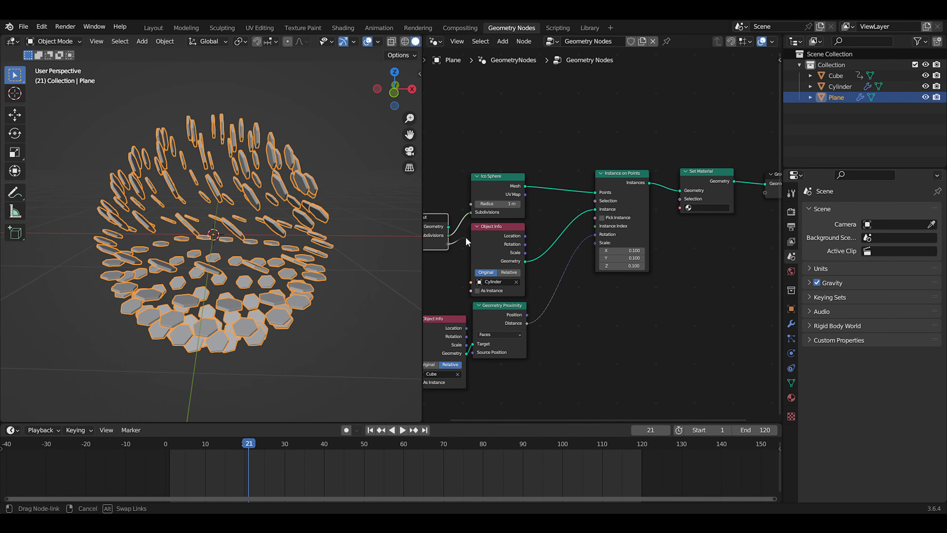
{"action": "left_click_drag", "start_coordinate": [672, 205], "coordinate": [679, 208]}
{"action": "middle_click_drag", "start_coordinate": [485, 254], "coordinate": [656, 259]}
{"action": "scroll", "coordinate": [655, 259], "scroll_direction": "up", "scroll_amount": 6}
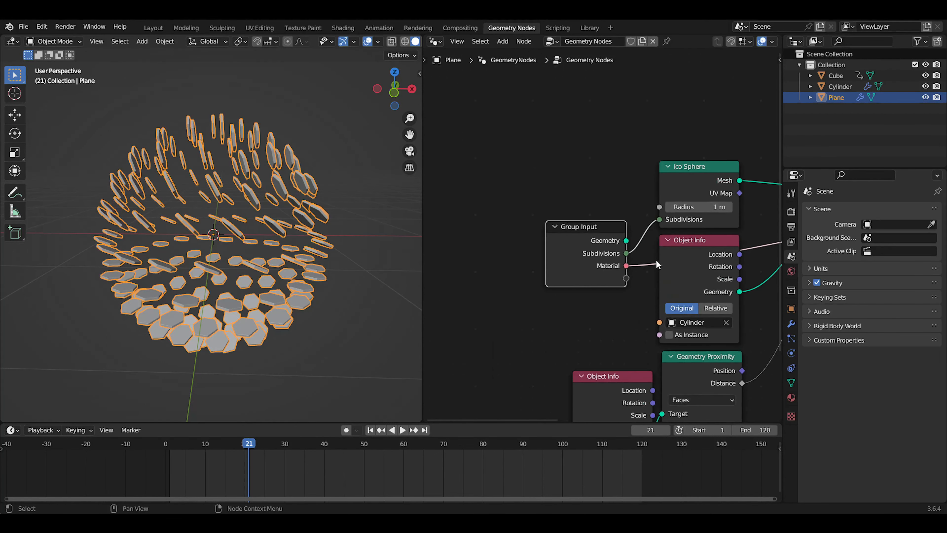
- Show the plane's modifier properties and move the Group Input node closer to the Ico Sphere node
{"action": "left_click", "coordinate": [791, 324]}
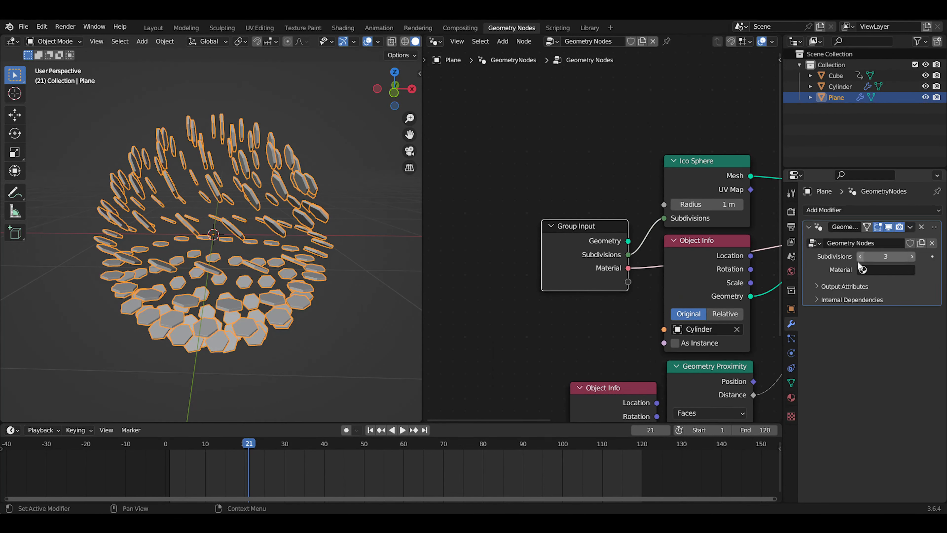
{"action": "scroll", "coordinate": [721, 275], "scroll_direction": "down", "scroll_amount": 3}
{"action": "middle_click_drag", "start_coordinate": [720, 274], "coordinate": [610, 270]}
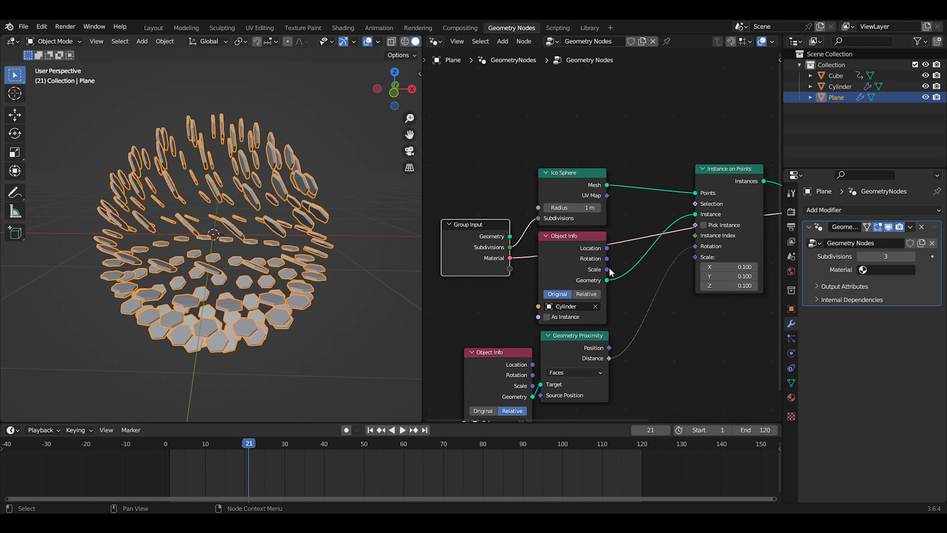
{"action": "left_click_drag", "start_coordinate": [470, 237], "coordinate": [483, 204]}
{"action": "scroll", "coordinate": [602, 236], "scroll_direction": "down", "scroll_amount": 2}
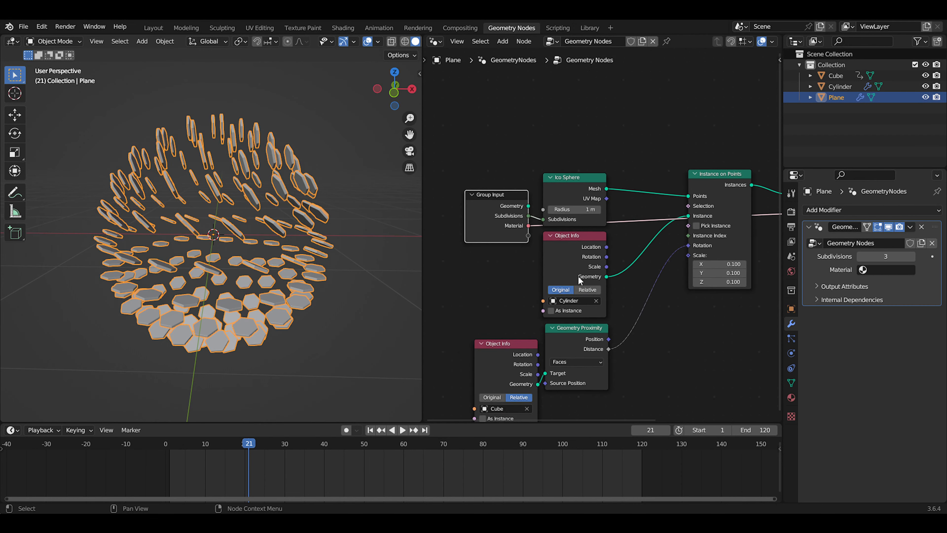
- Return to the general layout view and set the tiled plane's Subdivisions to 4
{"action": "left_click", "coordinate": [156, 32]}
{"action": "scroll", "coordinate": [456, 256], "scroll_direction": "down", "scroll_amount": 4}
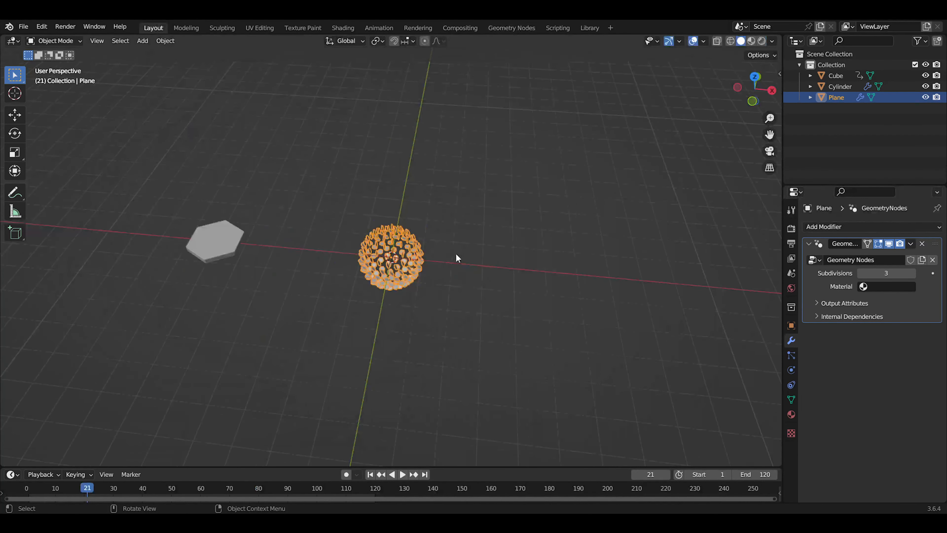
{"action": "middle_click_drag", "start_coordinate": [431, 210], "coordinate": [427, 156]}
{"action": "scroll", "coordinate": [431, 241], "scroll_direction": "up", "scroll_amount": 3}
{"action": "scroll", "coordinate": [431, 241], "scroll_direction": "up", "scroll_amount": 2}
{"action": "mouse_move", "coordinate": [448, 287]}
{"action": "middle_mouse_down"}
{"action": "mouse_move", "coordinate": [461, 236]}
{"action": "mouse_move", "coordinate": [458, 274]}
{"action": "middle_mouse_up"}
{"action": "left_click", "coordinate": [913, 273]}
{"action": "middle_click_drag", "start_coordinate": [615, 258], "coordinate": [546, 267]}
{"action": "left_click", "coordinate": [527, 249]}
{"action": "scroll", "coordinate": [506, 286], "scroll_direction": "up", "scroll_amount": 2}
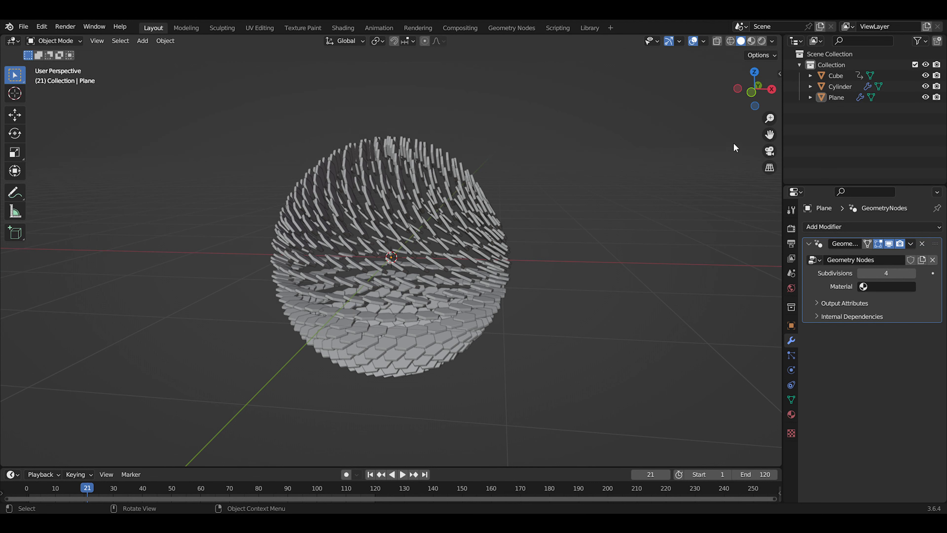
- Select the hexagonal cylinder in the shading workspace and create a new material for it
{"action": "left_click", "coordinate": [790, 414]}
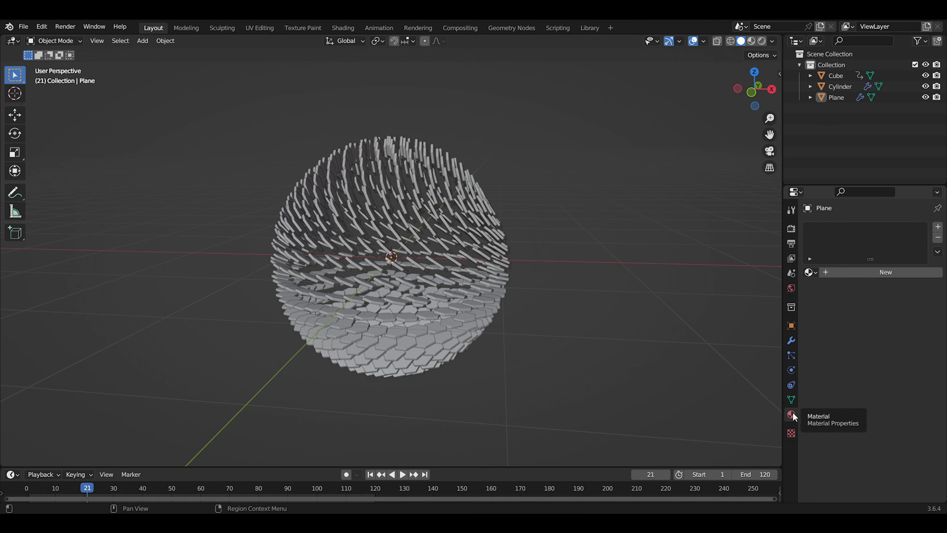
{"action": "left_click", "coordinate": [341, 27]}
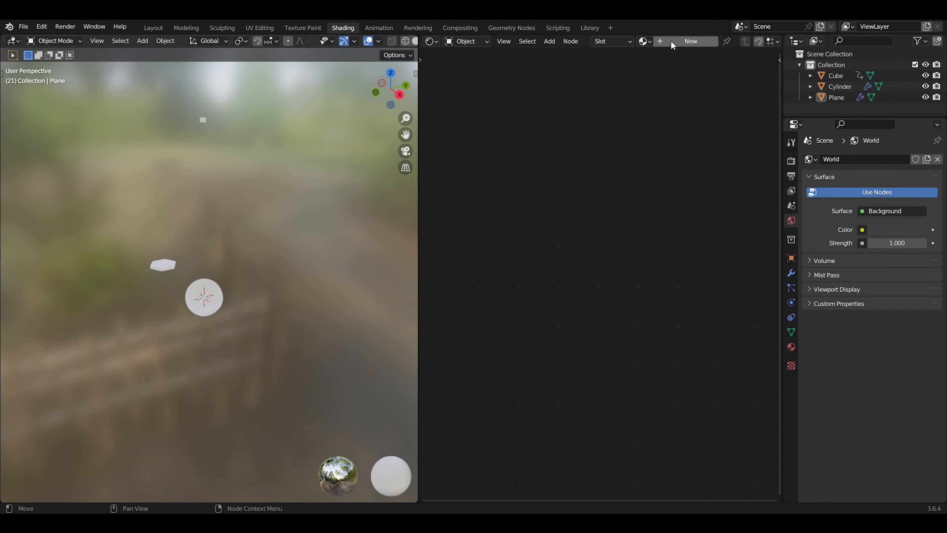
{"action": "left_click", "coordinate": [164, 266]}
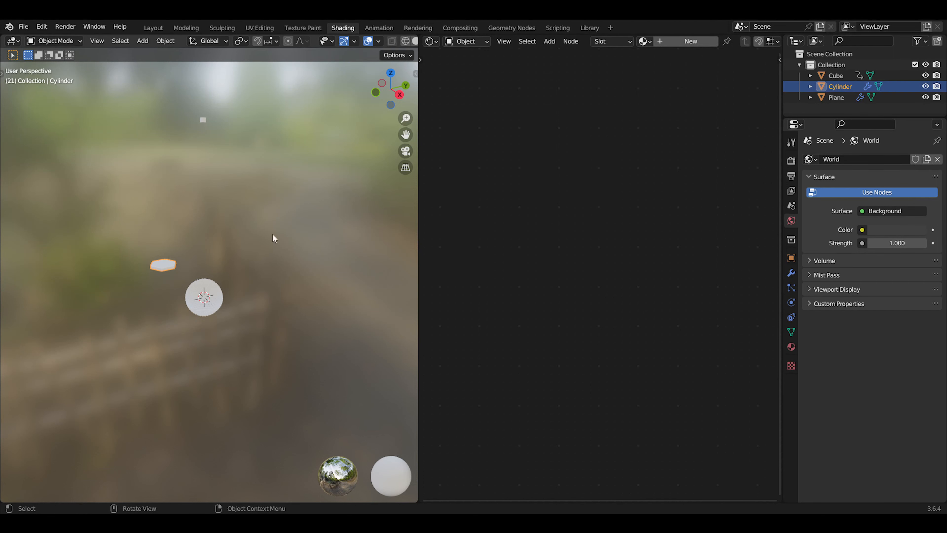
{"action": "left_click", "coordinate": [678, 42]}
{"action": "middle_click_drag", "start_coordinate": [224, 296], "coordinate": [317, 286]}
{"action": "middle_click_drag", "start_coordinate": [129, 326], "coordinate": [231, 292], "text": "shift"}
{"action": "scroll", "coordinate": [231, 292], "scroll_direction": "up", "scroll_amount": 6}
{"action": "scroll", "coordinate": [558, 261], "scroll_direction": "up", "scroll_amount": 3}
{"action": "middle_click_drag", "start_coordinate": [554, 264], "coordinate": [633, 283]}
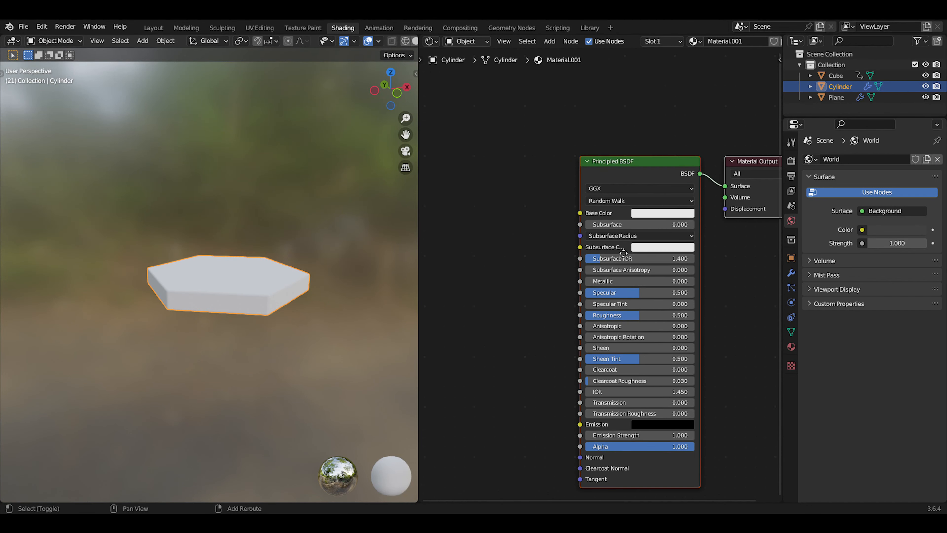
- Set the Principled BSDF's Metallic value to 1
{"action": "left_click", "coordinate": [668, 216]}
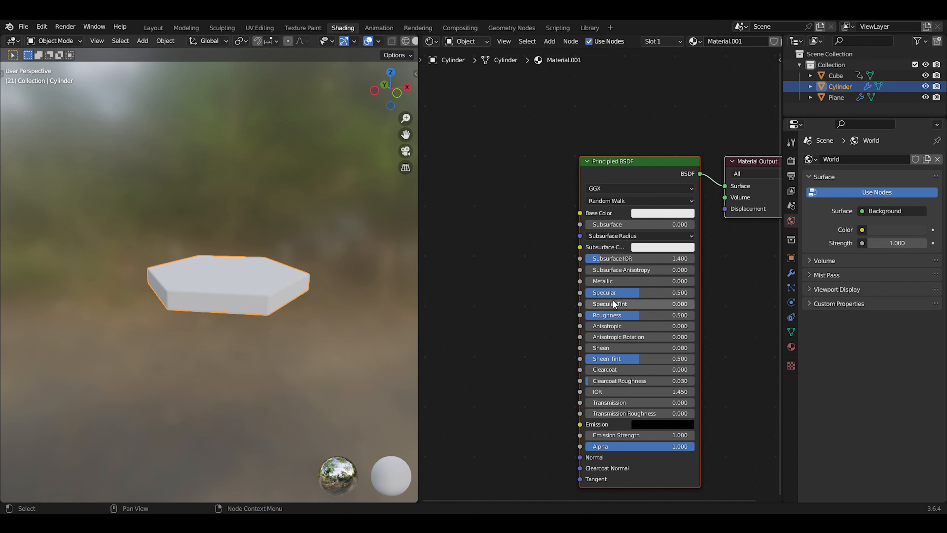
{"action": "left_click_drag", "start_coordinate": [615, 281], "coordinate": [689, 281]}
{"action": "middle_click_drag", "start_coordinate": [251, 305], "coordinate": [257, 329]}
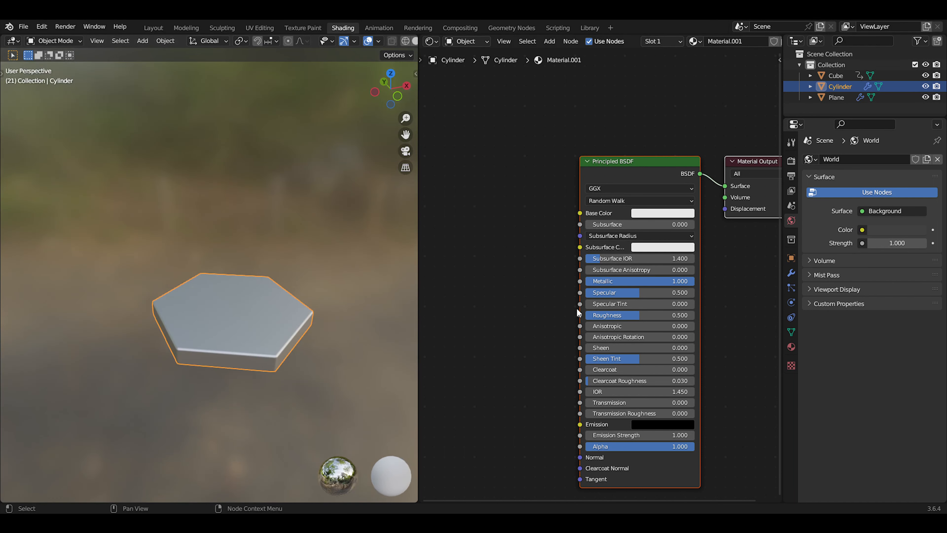
{"action": "left_click_drag", "start_coordinate": [639, 315], "coordinate": [652, 315]}
- Add a Color Ramp node whose Color output feeds the Principled BSDF's Roughness
{"action": "middle_click_drag", "start_coordinate": [566, 321], "coordinate": [628, 305]}
{"action": "scroll", "coordinate": [629, 306], "scroll_direction": "up", "scroll_amount": 1}
{"action": "left_click_drag", "start_coordinate": [641, 307], "coordinate": [575, 320]}
{"action": "type", "text": "color ram"}
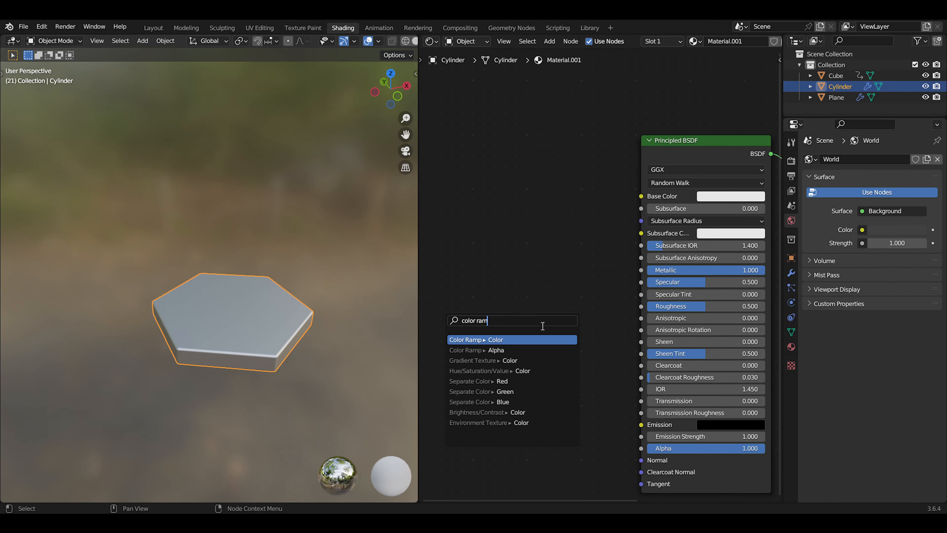
{"action": "left_click", "coordinate": [521, 335]}
{"action": "left_click", "coordinate": [546, 330]}
- Add a Noise Texture node and connect its Fac output to the Color Ramp's Fac
{"action": "middle_click_drag", "start_coordinate": [546, 330], "coordinate": [722, 291]}
{"action": "key", "text": "shift+a"}
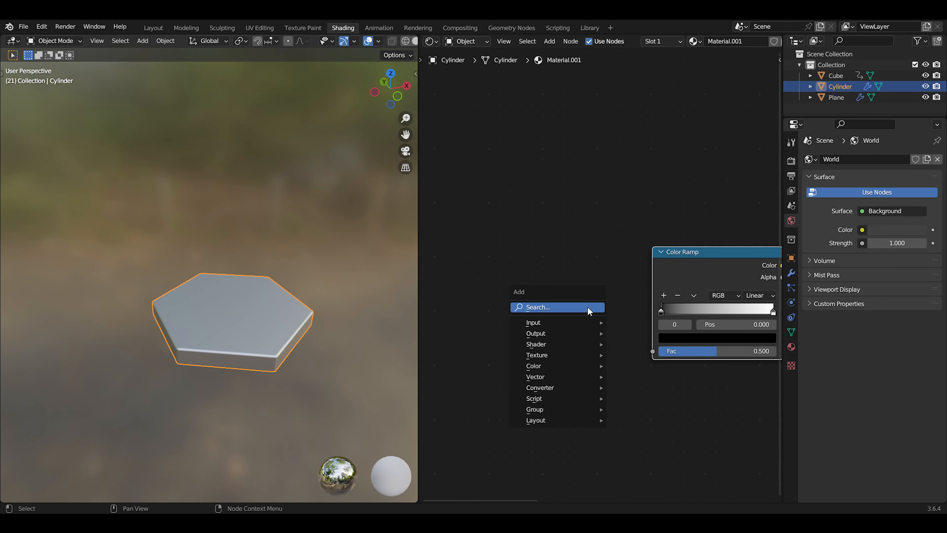
{"action": "left_click", "coordinate": [587, 306]}
{"action": "type", "text": "nois"}
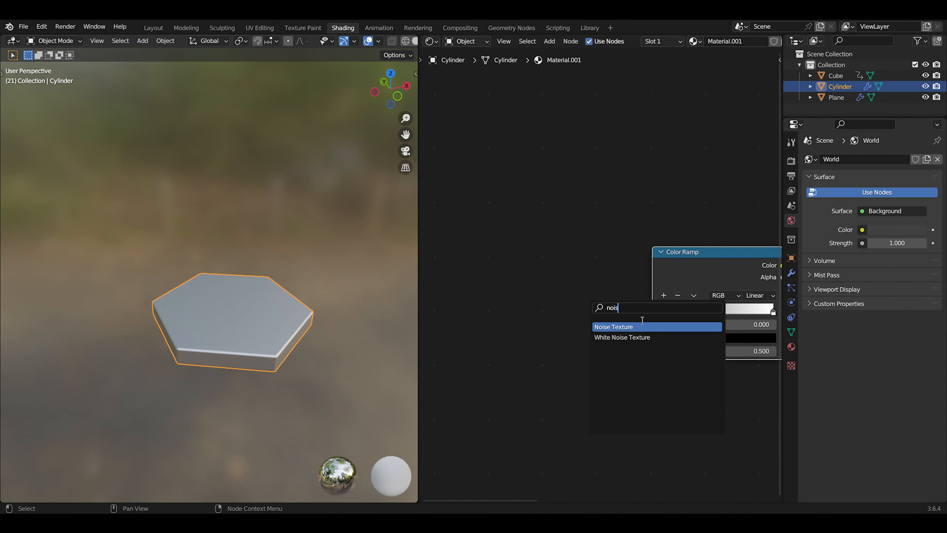
{"action": "key", "text": "Return"}
{"action": "left_click", "coordinate": [570, 309]}
{"action": "left_click_drag", "start_coordinate": [561, 300], "coordinate": [652, 350]}
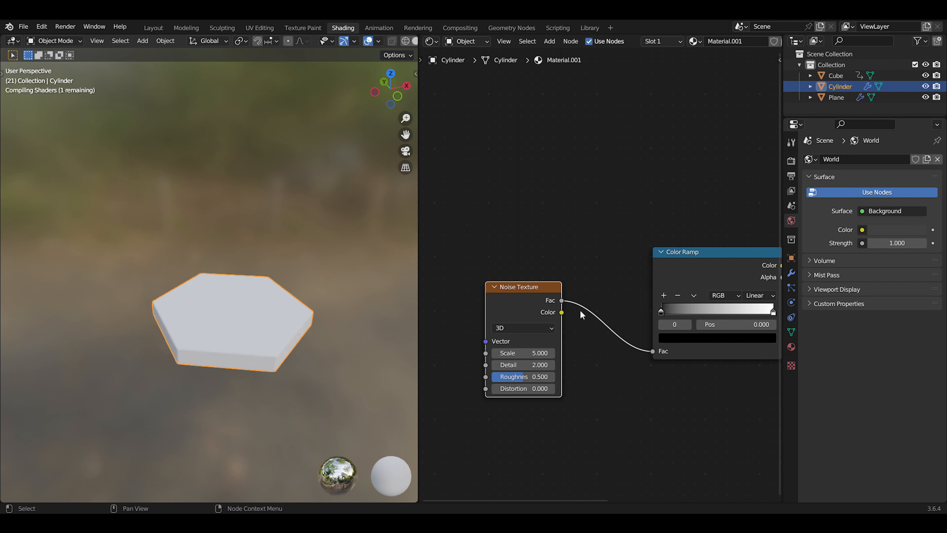
- Move the Noise Texture closer to the Color Ramp and set its Scale to 8.8 and Detail to 15
{"action": "left_click_drag", "start_coordinate": [543, 318], "coordinate": [595, 285]}
{"action": "left_click_drag", "start_coordinate": [574, 320], "coordinate": [604, 332]}
{"action": "scroll", "coordinate": [235, 339], "scroll_direction": "up", "scroll_amount": 4}
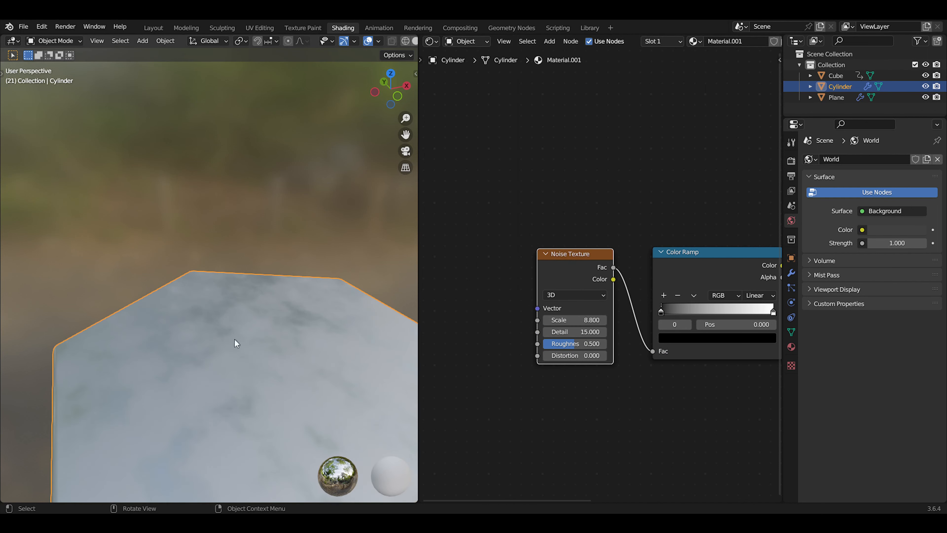
{"action": "scroll", "coordinate": [245, 364], "scroll_direction": "down", "scroll_amount": 5}
{"action": "scroll", "coordinate": [253, 346], "scroll_direction": "up", "scroll_amount": 2}
- Apply the hexagonal cylinder's scale
{"action": "key", "text": "ctrl+a"}
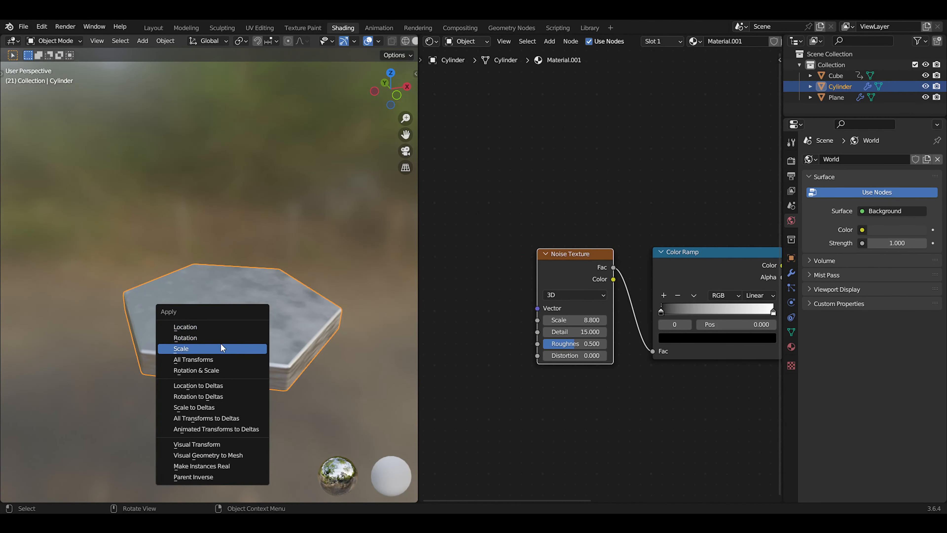
{"action": "left_click", "coordinate": [238, 350]}
{"action": "middle_click_drag", "start_coordinate": [274, 354], "coordinate": [292, 330]}
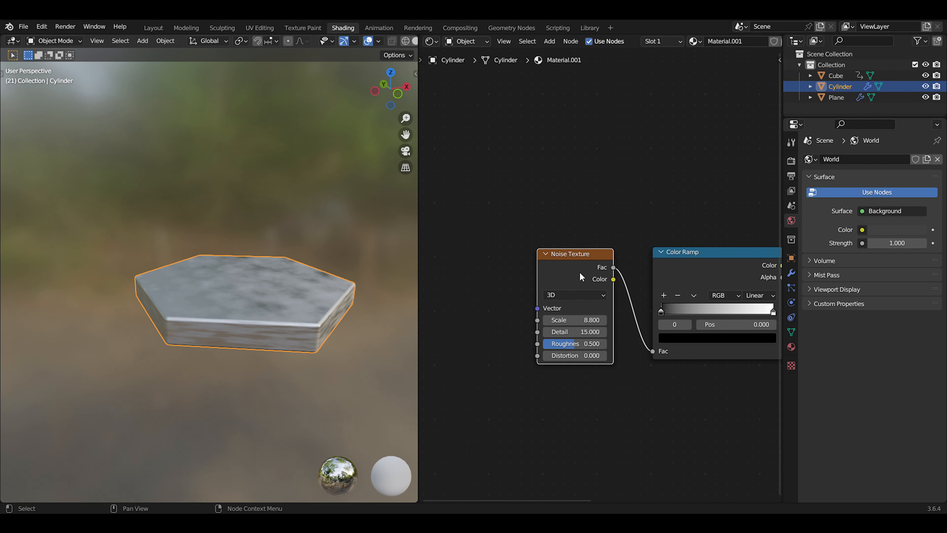
- Add Texture Coordinate and Mapping nodes to the Noise Texture and drive the Mapping's Vector with Object coordinates
{"action": "key", "text": "ctrl+t"}
{"action": "middle_click_drag", "start_coordinate": [511, 354], "coordinate": [572, 314]}
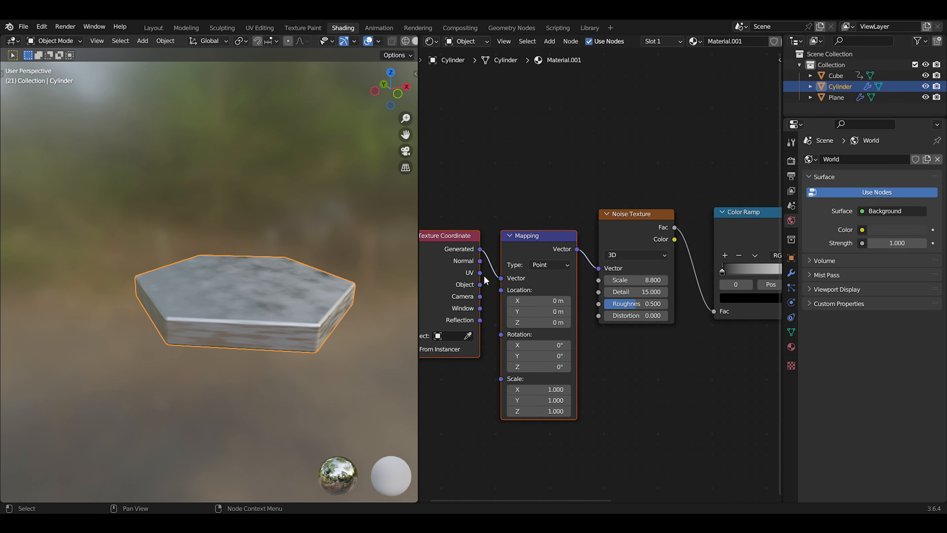
{"action": "left_click_drag", "start_coordinate": [480, 285], "coordinate": [501, 278]}
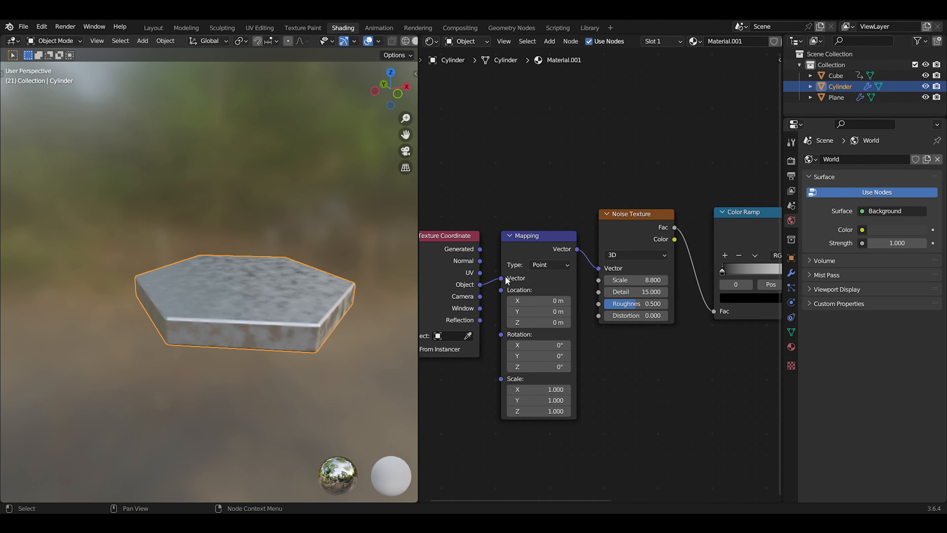
{"action": "scroll", "coordinate": [264, 341], "scroll_direction": "up", "scroll_amount": 2}
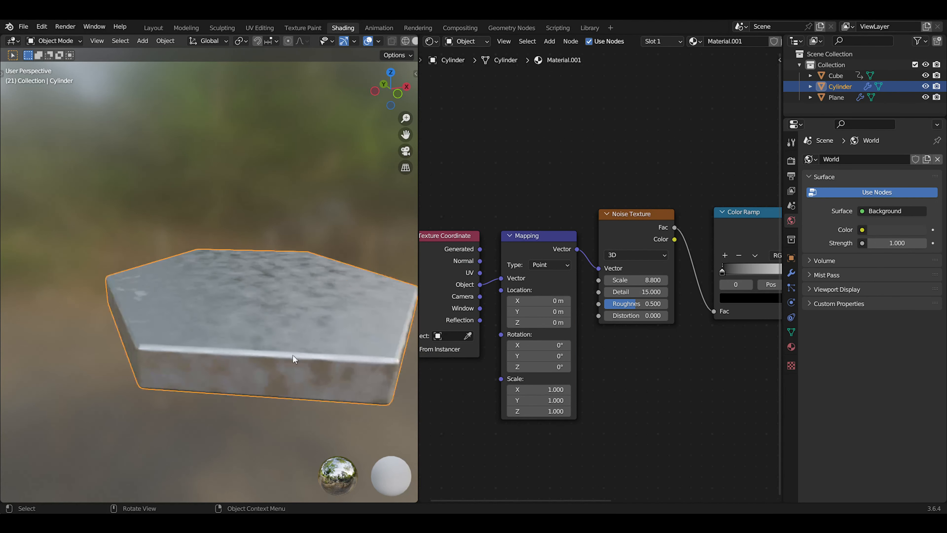
- Set the Noise Texture's Scale to 1.19 and Roughness to 1
{"action": "middle_click_drag", "start_coordinate": [669, 293], "coordinate": [635, 299]}
{"action": "left_click_drag", "start_coordinate": [597, 286], "coordinate": [552, 286]}
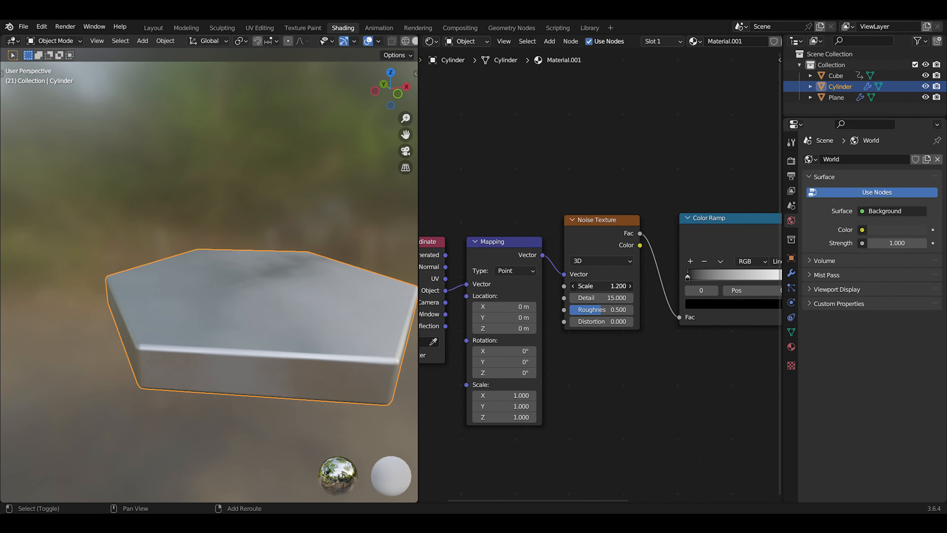
{"action": "left_click_drag", "start_coordinate": [615, 313], "coordinate": [650, 313]}
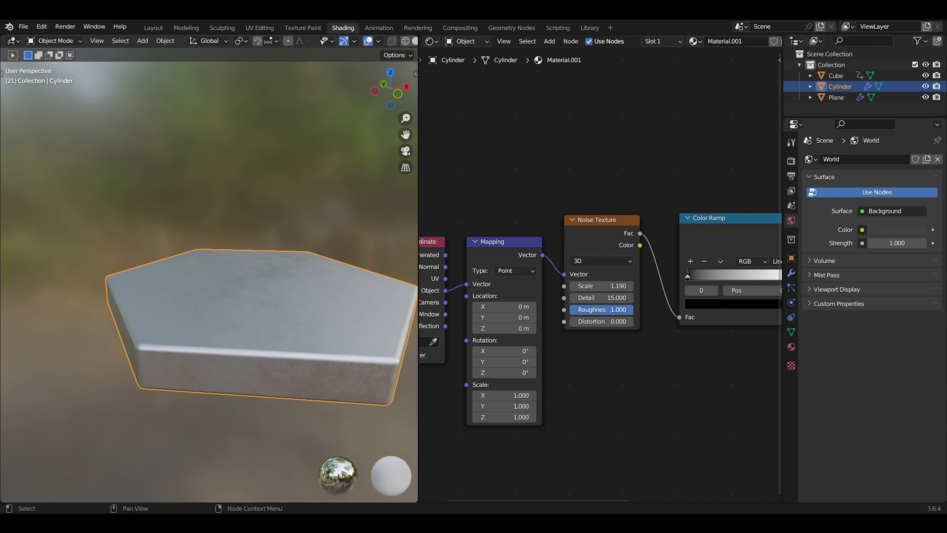
{"action": "scroll", "coordinate": [665, 289], "scroll_direction": "down", "scroll_amount": 6}
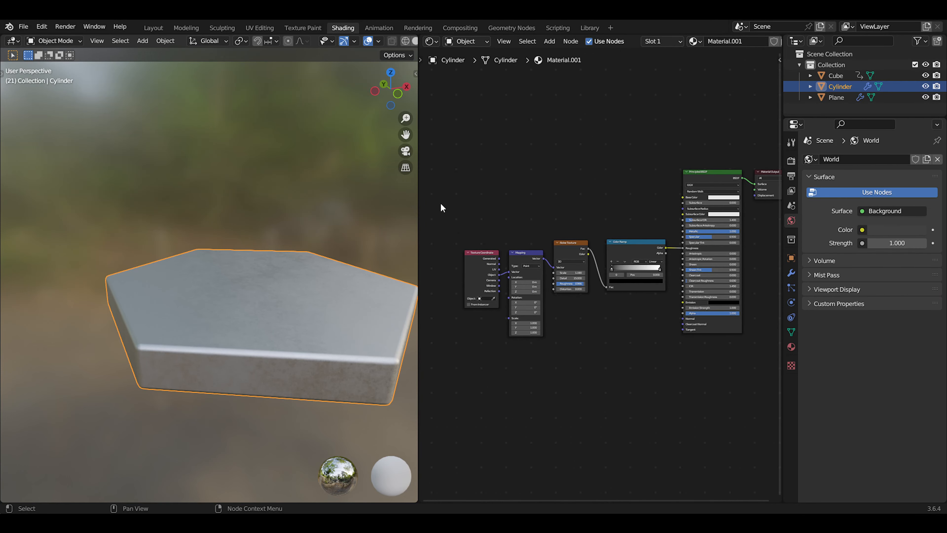
{"action": "left_click_drag", "start_coordinate": [440, 203], "coordinate": [662, 336]}
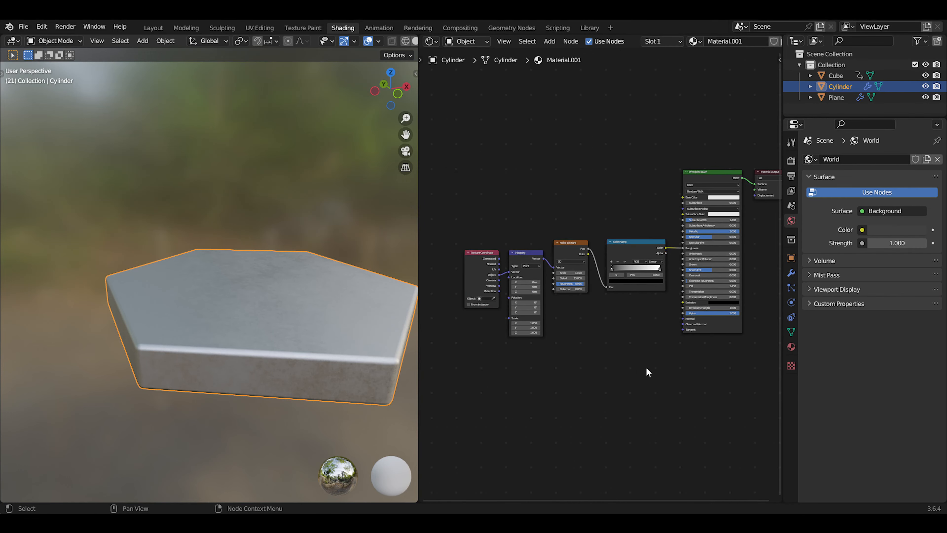
- Return to the layout workspace, select the tiled plane and show the viewport in Material Preview
{"action": "left_click", "coordinate": [153, 28]}
{"action": "left_click", "coordinate": [450, 286]}
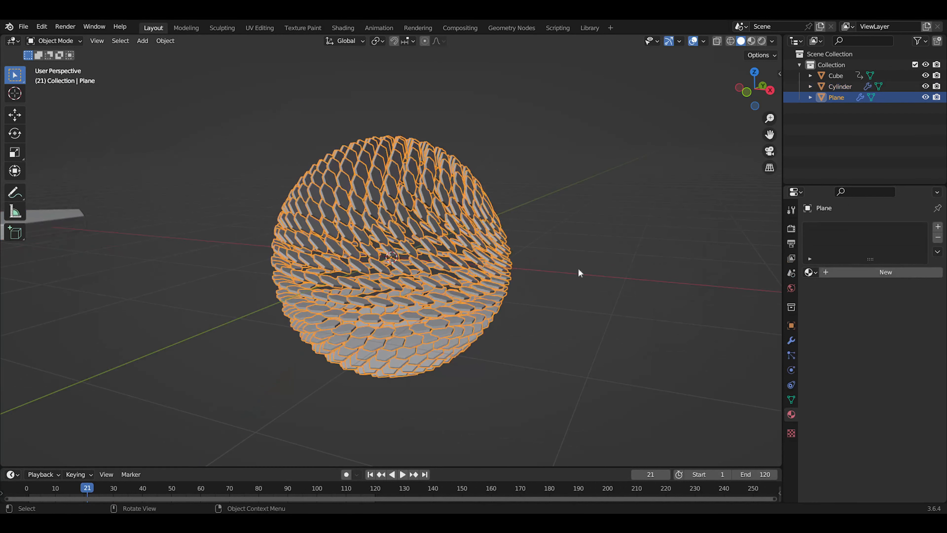
{"action": "left_click", "coordinate": [750, 41]}
{"action": "scroll", "coordinate": [614, 242], "scroll_direction": "up", "scroll_amount": 3}
{"action": "left_click", "coordinate": [614, 242]}
{"action": "middle_click_drag", "start_coordinate": [456, 260], "coordinate": [417, 263]}
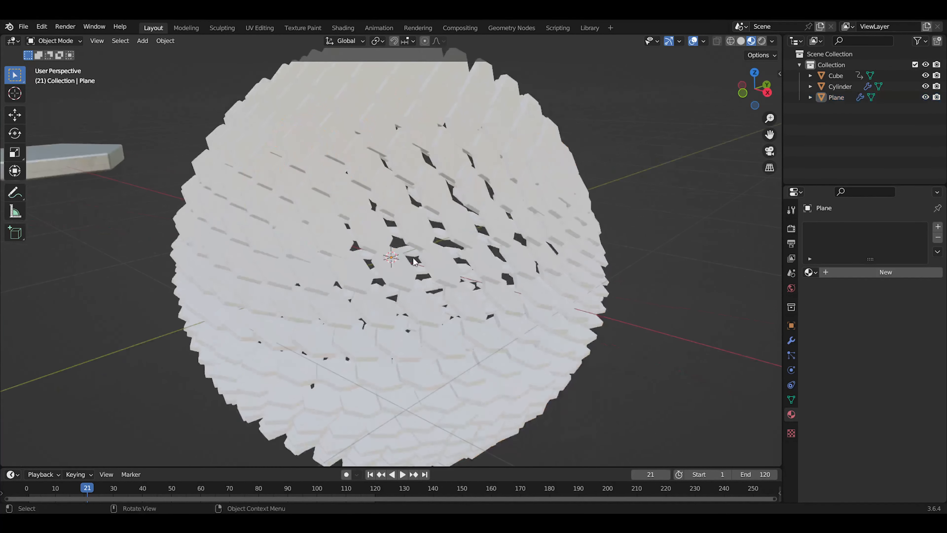
- Assign the hexagonal cylinder's material to the plane's geometry nodes Material input and briefly play the animation
{"action": "left_click", "coordinate": [791, 340]}
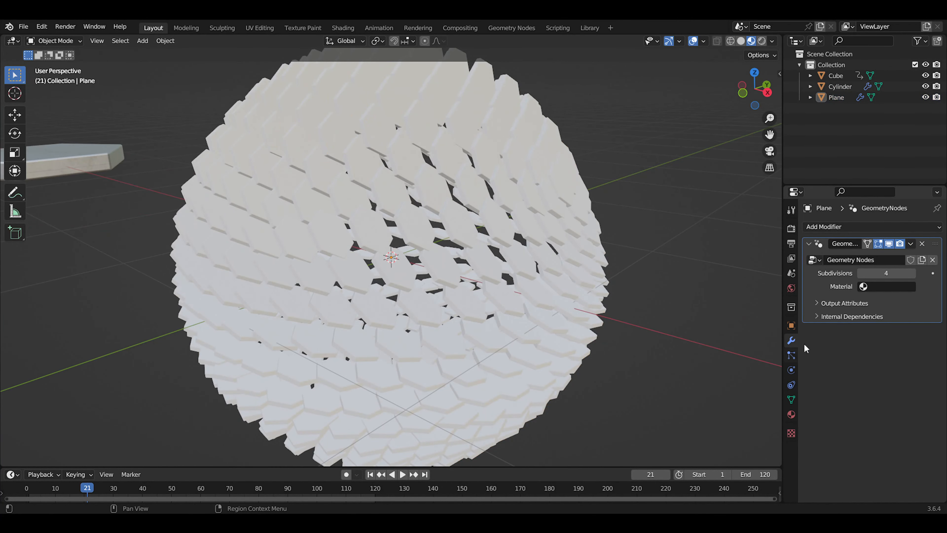
{"action": "left_click", "coordinate": [884, 286]}
{"action": "left_click", "coordinate": [852, 323]}
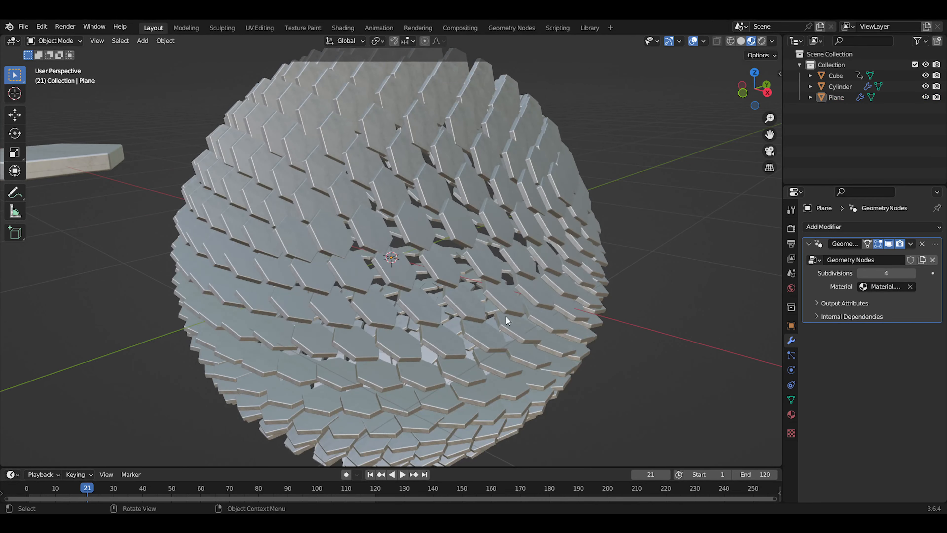
{"action": "middle_click_drag", "start_coordinate": [506, 316], "coordinate": [539, 299]}
{"action": "scroll", "coordinate": [544, 316], "scroll_direction": "down", "scroll_amount": 3}
{"action": "key", "text": "space"}
{"action": "key", "text": "space"}
- Add a mesh plane and rotate it 90° about the X axis
{"action": "key", "text": "shift+a"}
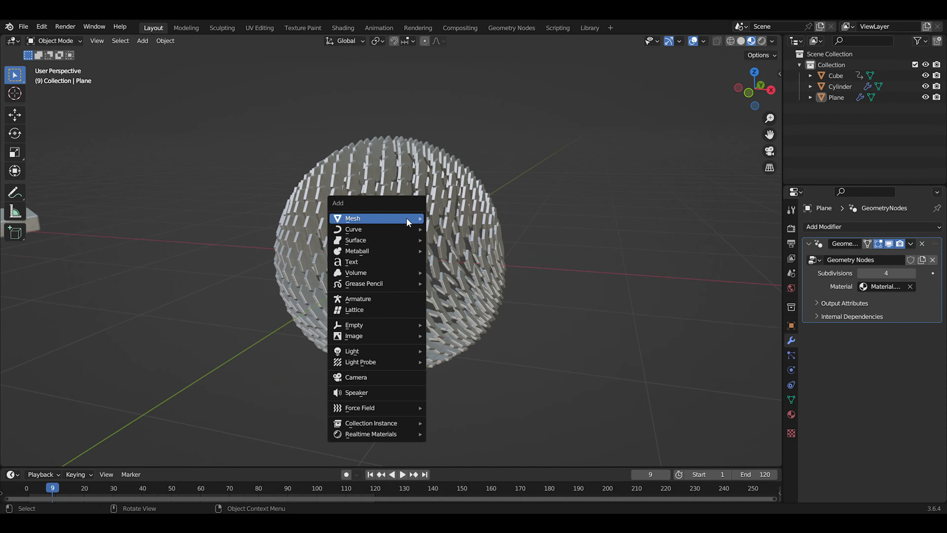
{"action": "mouse_move", "coordinate": [408, 223]}
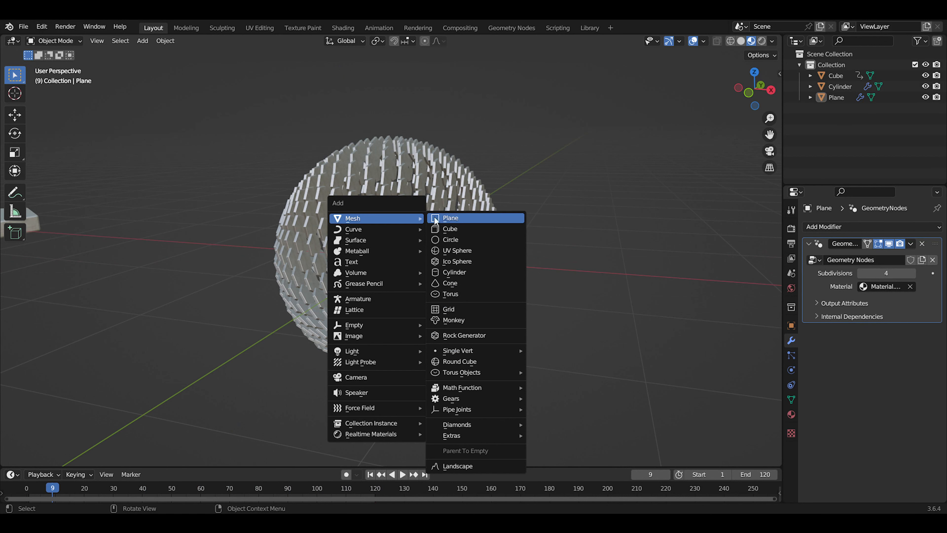
{"action": "left_click", "coordinate": [450, 218]}
{"action": "key", "text": "r"}
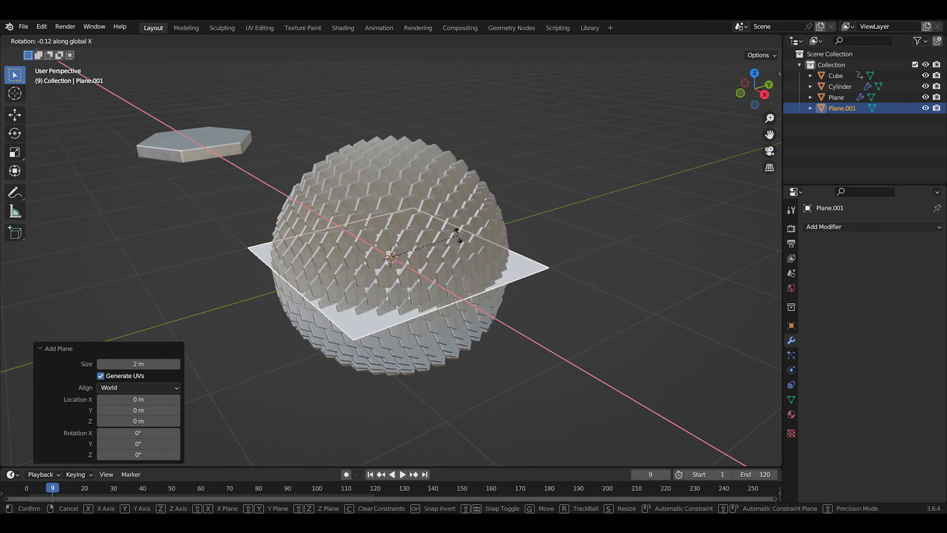
{"action": "key", "text": "x"}
{"action": "key", "text": "9"}
{"action": "key", "text": "0"}
{"action": "key", "text": "Return"}
- Move the new plane about 2.5 m along Y behind the sphere and scale it up by about 10
{"action": "key", "text": "g"}
{"action": "key", "text": "y"}
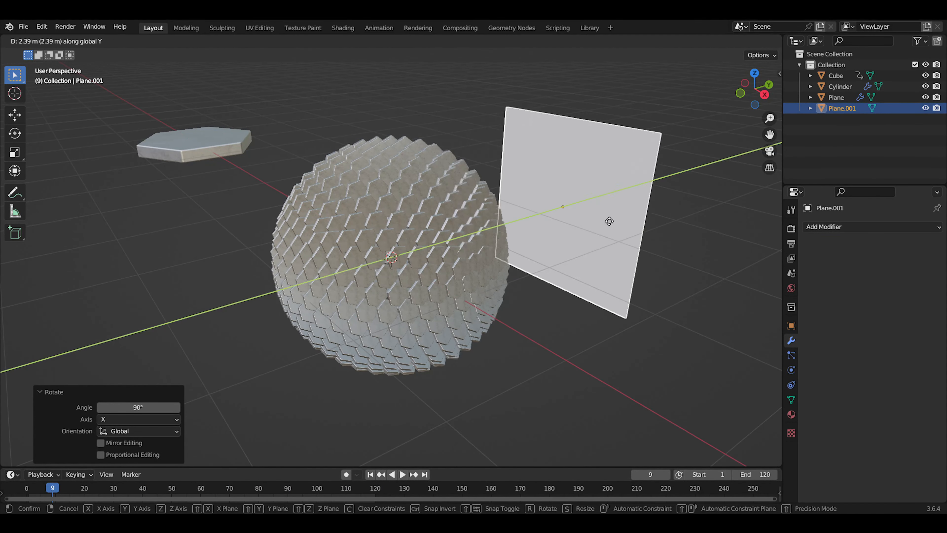
{"action": "left_click", "coordinate": [622, 220]}
{"action": "scroll", "coordinate": [600, 233], "scroll_direction": "down", "scroll_amount": 4}
{"action": "middle_click_drag", "start_coordinate": [587, 238], "coordinate": [467, 254]}
{"action": "key", "text": "s"}
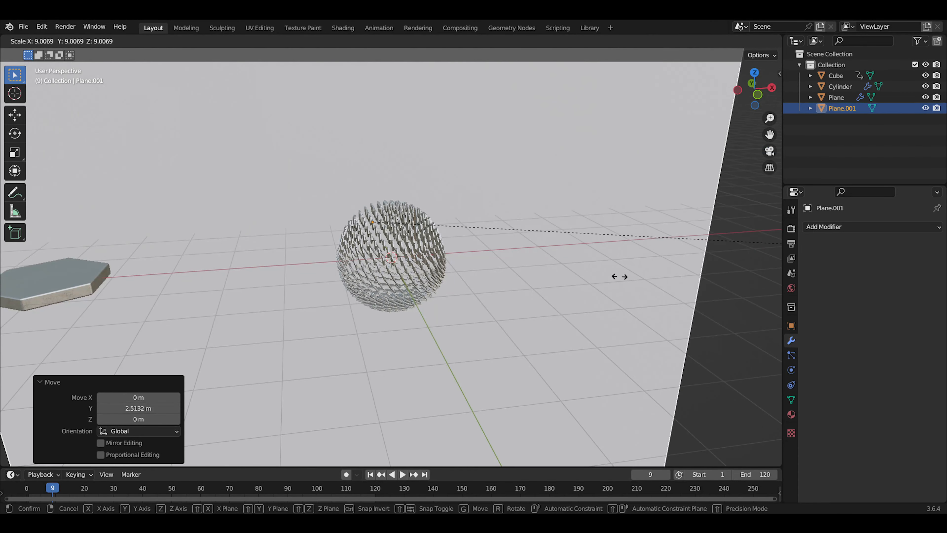
{"action": "left_click", "coordinate": [724, 287]}
{"action": "middle_click_drag", "start_coordinate": [594, 263], "coordinate": [443, 255]}
- Look at the Realtime Materials add-on's options and switch to the front view
{"action": "key", "text": "n"}
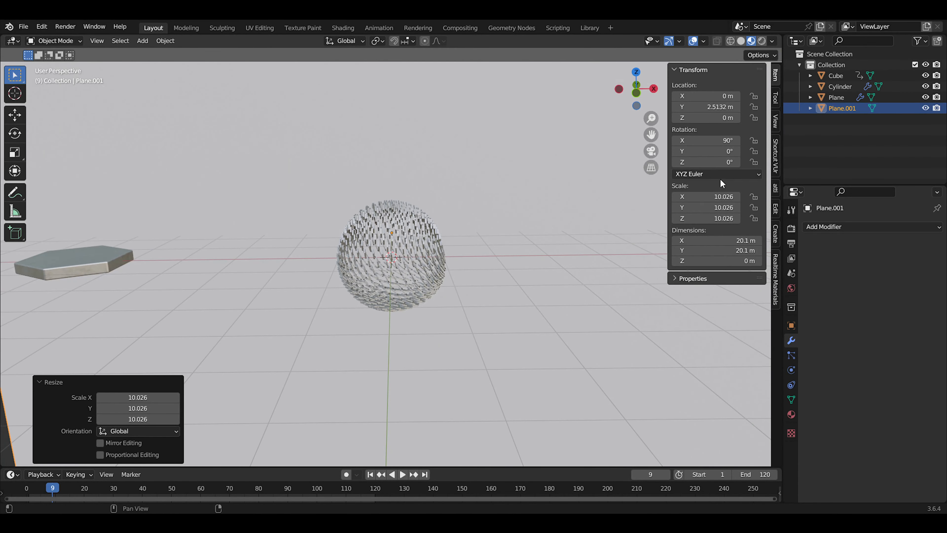
{"action": "left_click", "coordinate": [775, 271]}
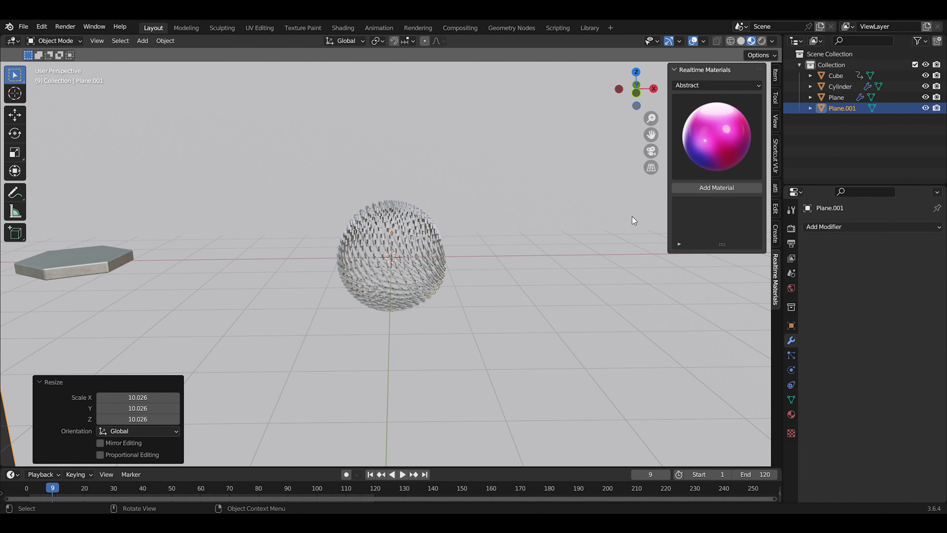
{"action": "key", "text": "n"}
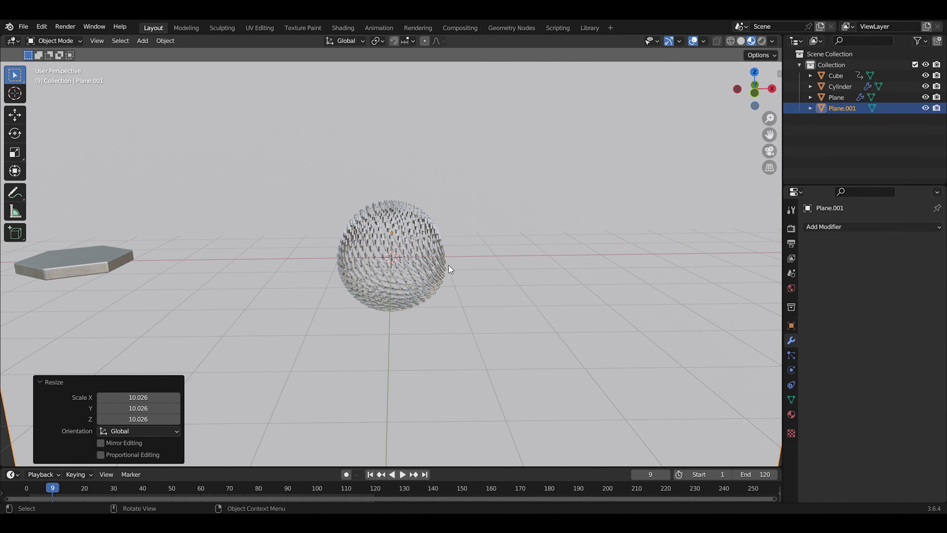
{"action": "key", "text": "KP_1"}
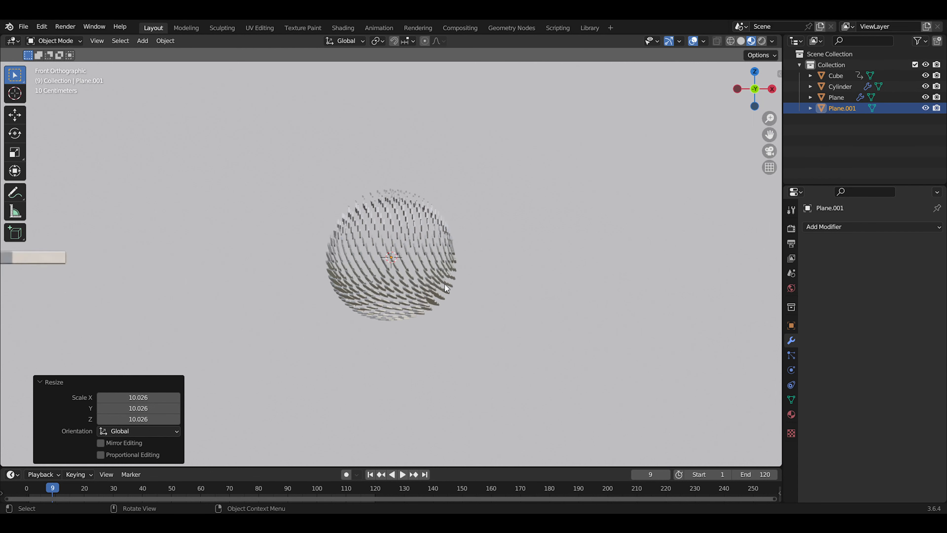
- Give the backdrop plane a new material with a near-black base color, value about 0.013
{"action": "scroll", "coordinate": [446, 288], "scroll_direction": "up", "scroll_amount": 3}
{"action": "left_click", "coordinate": [38, 383]}
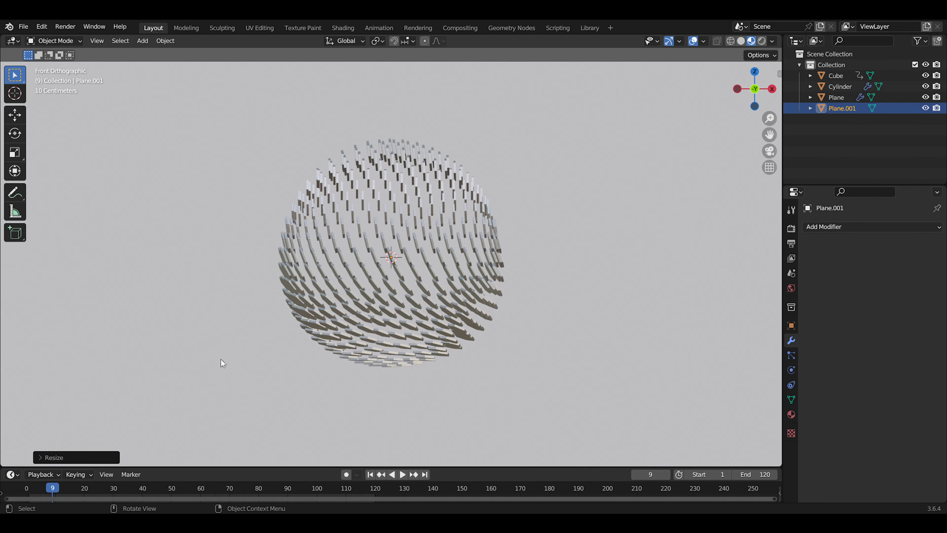
{"action": "scroll", "coordinate": [456, 274], "scroll_direction": "down", "scroll_amount": 9}
{"action": "scroll", "coordinate": [543, 277], "scroll_direction": "up", "scroll_amount": 8}
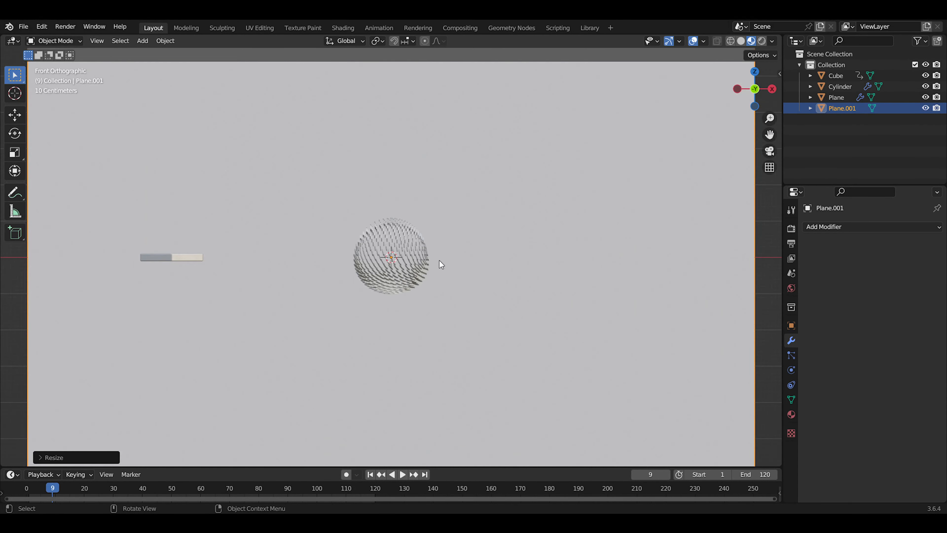
{"action": "middle_click_drag", "start_coordinate": [646, 306], "coordinate": [709, 411]}
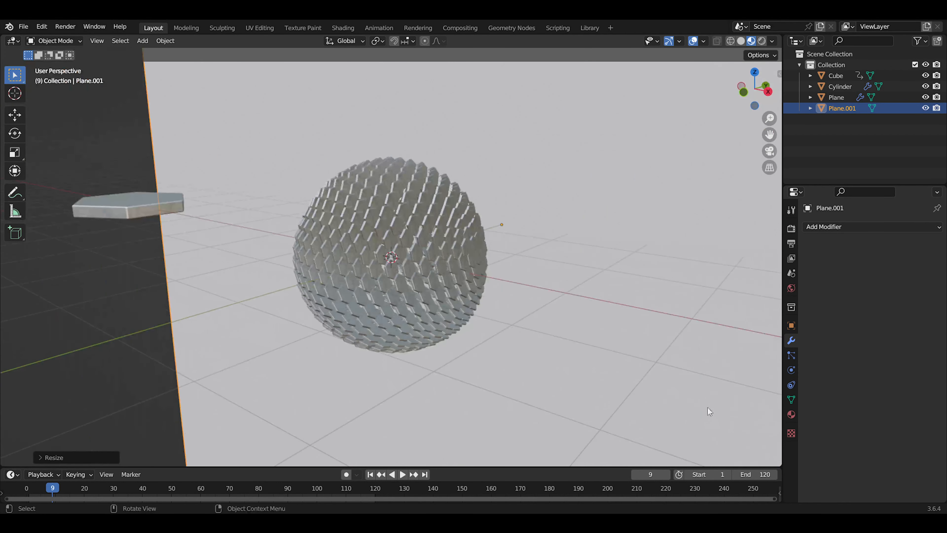
{"action": "left_click", "coordinate": [791, 414]}
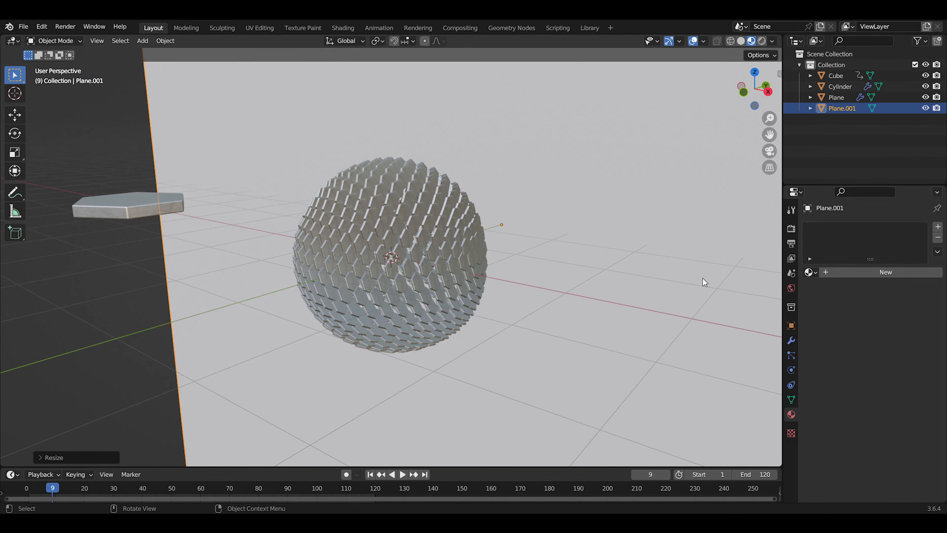
{"action": "left_click", "coordinate": [855, 271]}
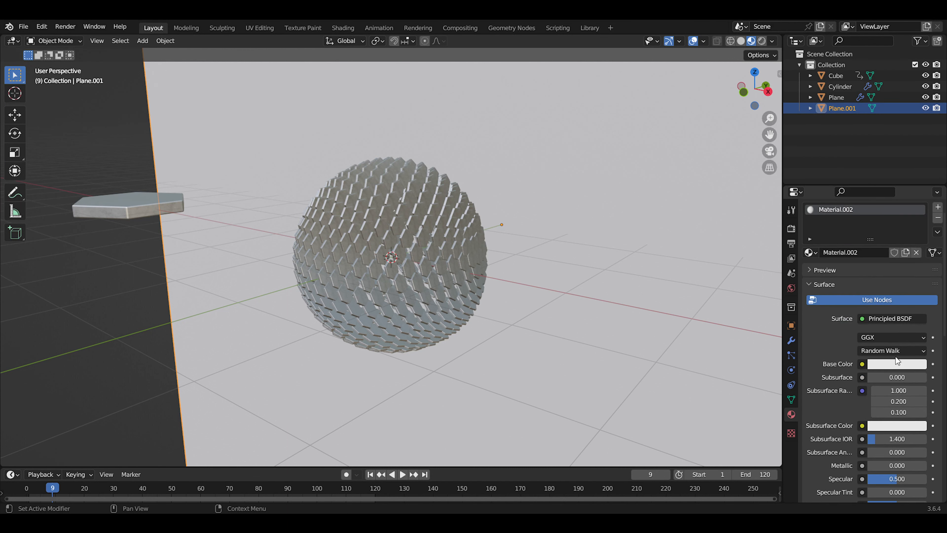
{"action": "left_click", "coordinate": [896, 364]}
{"action": "left_click_drag", "start_coordinate": [918, 263], "coordinate": [918, 280]}
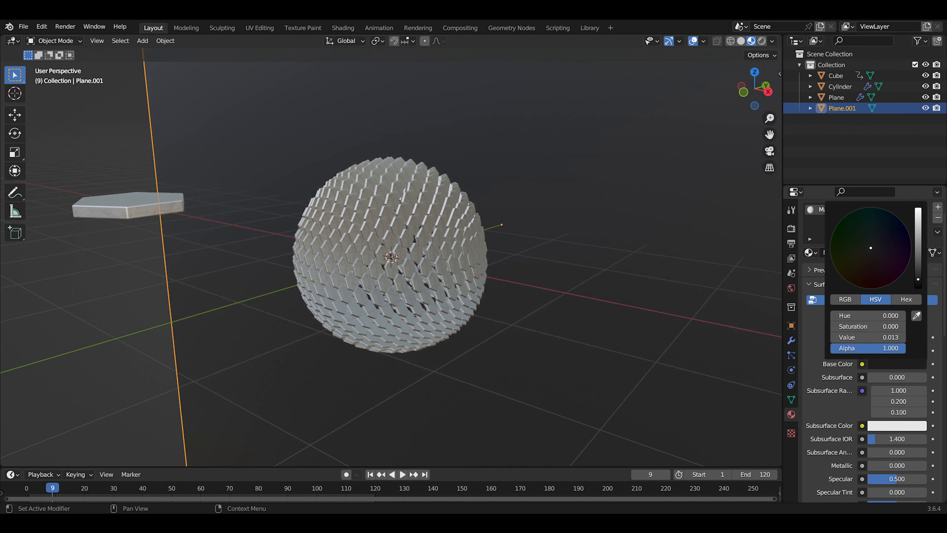
- Set the backdrop material's roughness to 1.000 and deselect the plane
{"action": "scroll", "coordinate": [905, 407], "scroll_direction": "down", "scroll_amount": 5}
{"action": "left_click_drag", "start_coordinate": [885, 407], "coordinate": [919, 407]}
{"action": "scroll", "coordinate": [489, 353], "scroll_direction": "down", "scroll_amount": 1}
{"action": "left_click", "coordinate": [490, 352]}
- Add a camera from the front view and move it along Y out in front of the sphere
{"action": "middle_click_drag", "start_coordinate": [489, 352], "coordinate": [405, 281]}
{"action": "key", "text": "KP_1"}
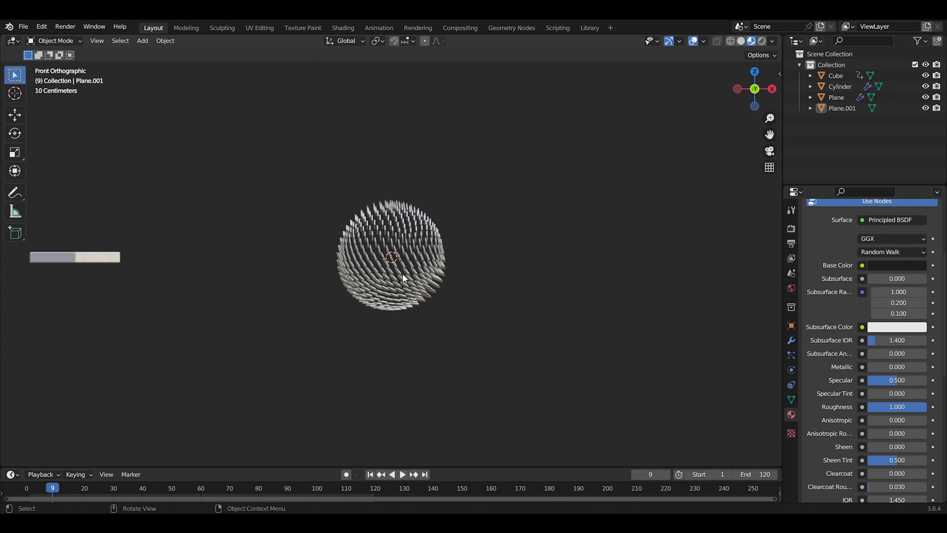
{"action": "scroll", "coordinate": [405, 282], "scroll_direction": "up", "scroll_amount": 2}
{"action": "key", "text": "shift+a"}
{"action": "left_click", "coordinate": [388, 417]}
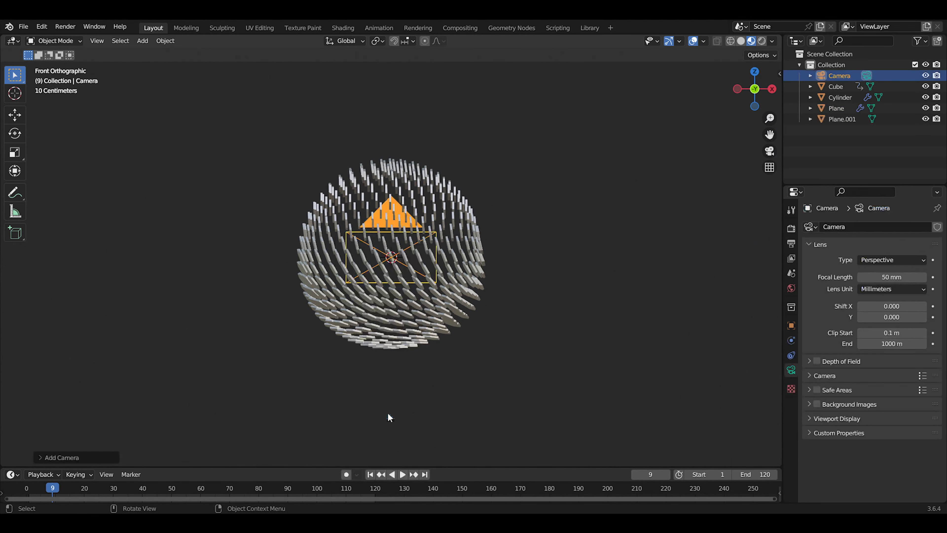
{"action": "middle_click_drag", "start_coordinate": [389, 417], "coordinate": [426, 316]}
{"action": "left_click", "coordinate": [199, 368]}
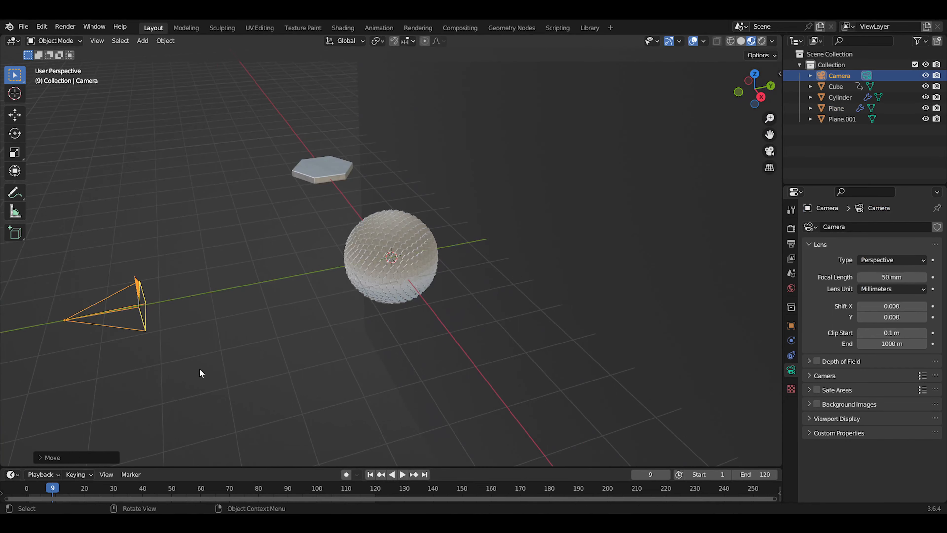
- Look through the camera and adjust its distance from the sphere along its local Z axis
{"action": "key", "text": "KP_0"}
{"action": "key", "text": "g"}
{"action": "key", "text": "z"}
{"action": "key", "text": "z"}
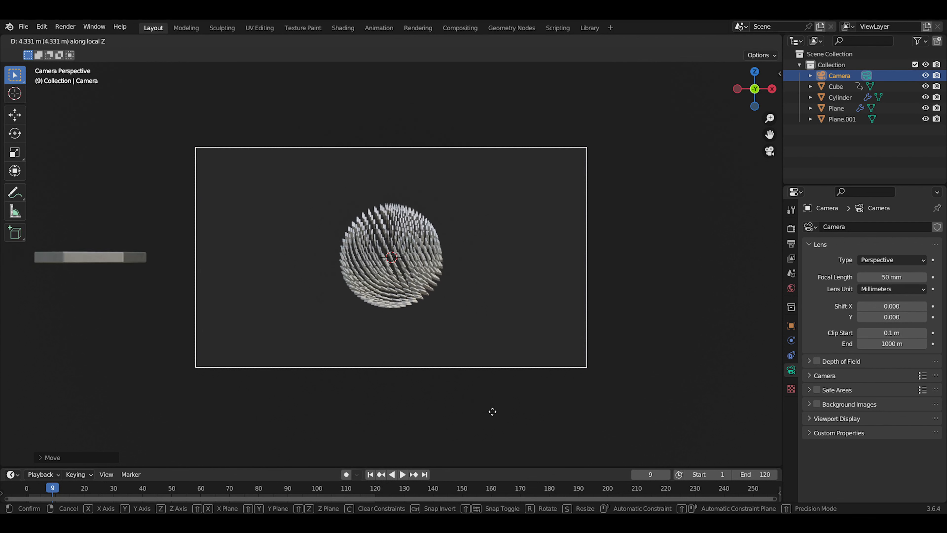
{"action": "left_click", "coordinate": [558, 434]}
- Set the camera's focal length to 116 mm and move it farther back along its local Z to frame the whole sphere
{"action": "mouse_move", "coordinate": [892, 277]}
{"action": "left_mouse_down"}
{"action": "mouse_move", "coordinate": [920, 278]}
{"action": "mouse_move", "coordinate": [897, 277]}
{"action": "left_mouse_up"}
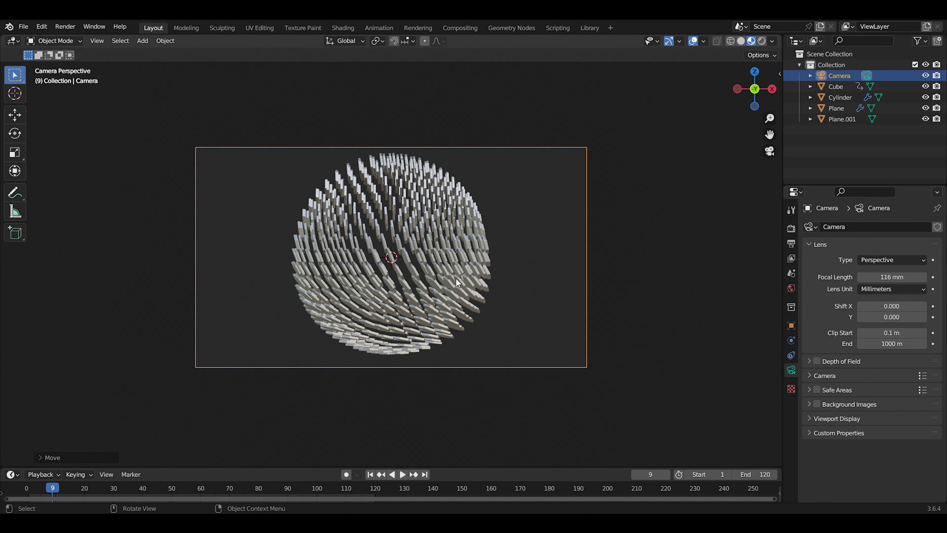
{"action": "key", "text": "g"}
{"action": "key", "text": "z"}
{"action": "key", "text": "z"}
{"action": "left_click", "coordinate": [769, 464]}
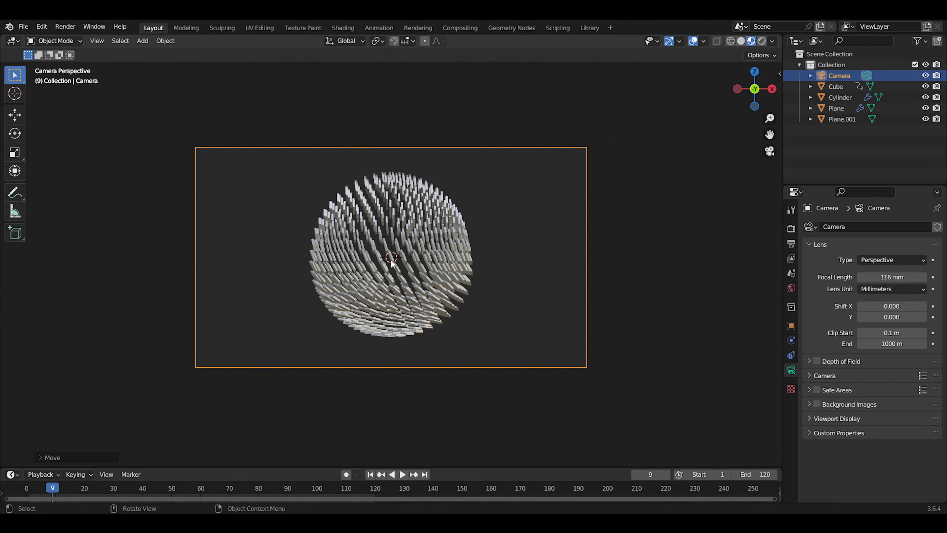
{"action": "scroll", "coordinate": [390, 259], "scroll_direction": "up", "scroll_amount": 2}
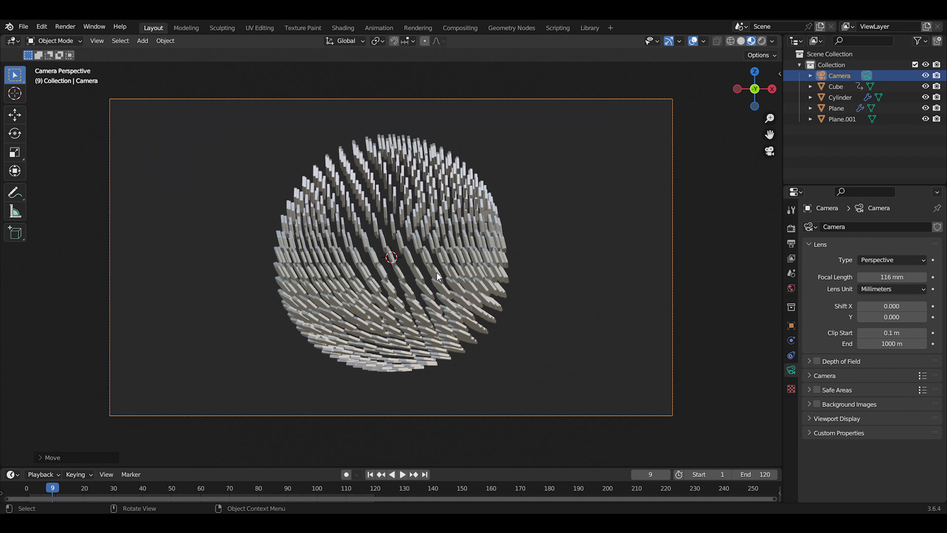
- Add a mesh cube at the origin and scale it up until it encloses the whole sphere
{"action": "left_click", "coordinate": [497, 262]}
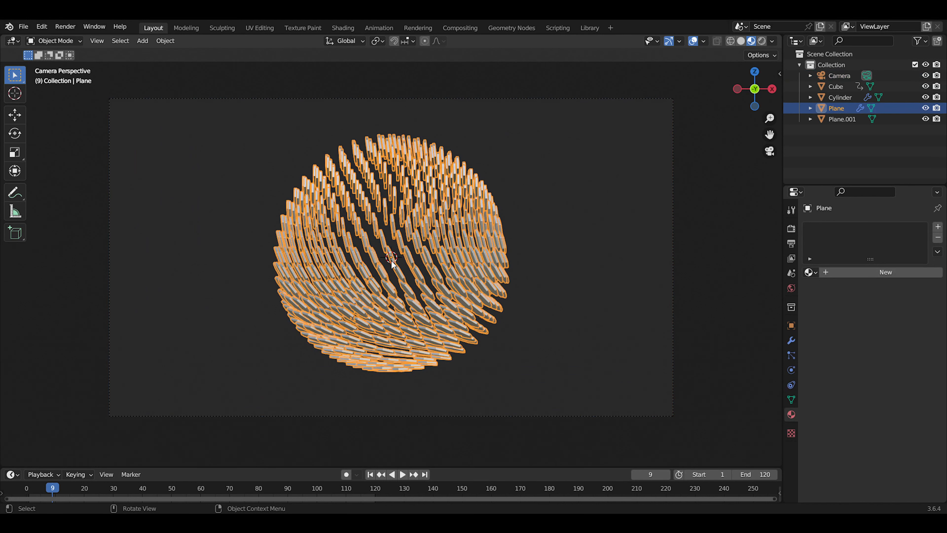
{"action": "left_click", "coordinate": [201, 268]}
{"action": "scroll", "coordinate": [208, 280], "scroll_direction": "down", "scroll_amount": 3}
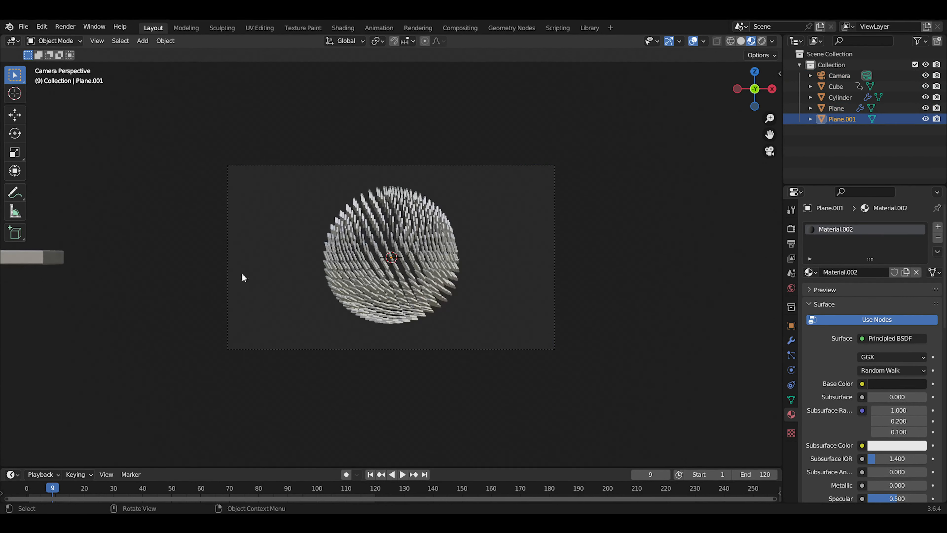
{"action": "key", "text": "shift+a"}
{"action": "mouse_move", "coordinate": [260, 100]}
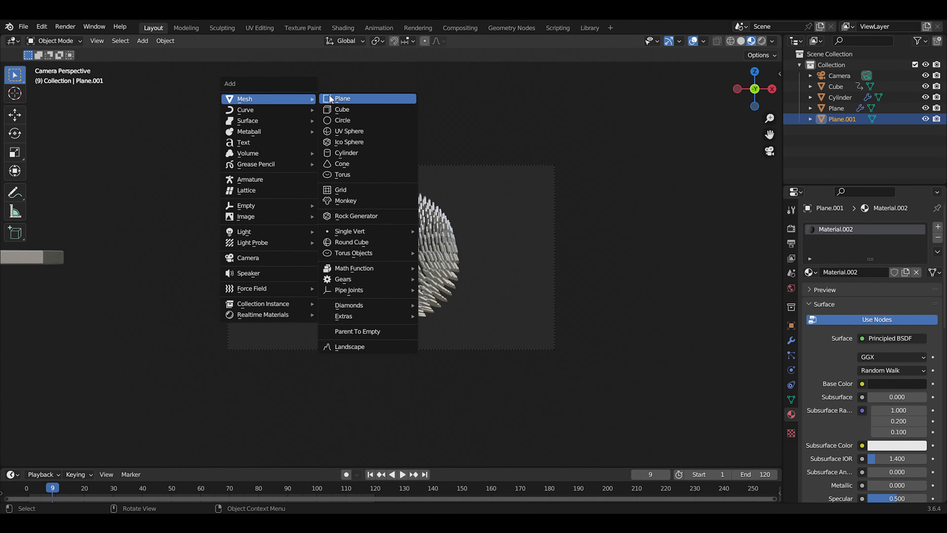
{"action": "left_click", "coordinate": [345, 111]}
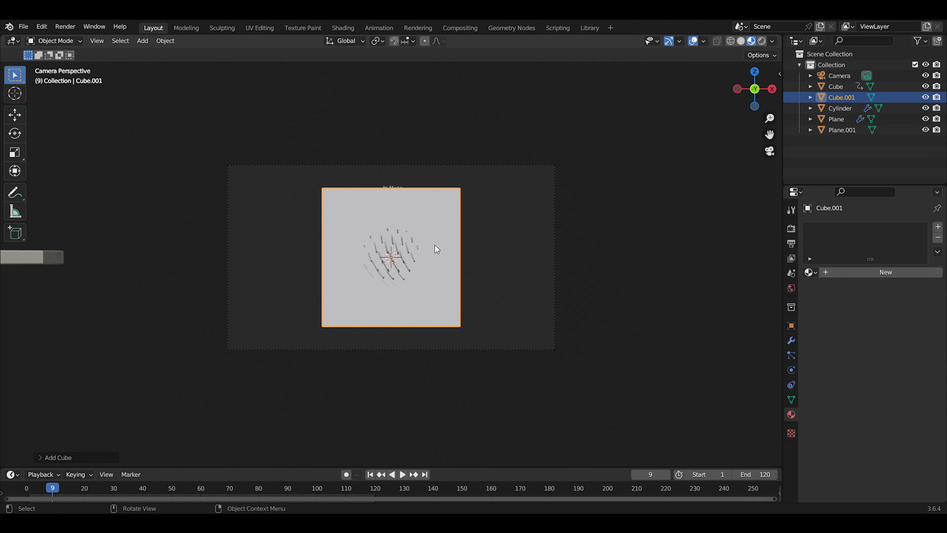
{"action": "key", "text": "s"}
{"action": "left_click", "coordinate": [668, 265]}
{"action": "middle_click_drag", "start_coordinate": [549, 260], "coordinate": [511, 286]}
{"action": "scroll", "coordinate": [511, 287], "scroll_direction": "down", "scroll_amount": 4}
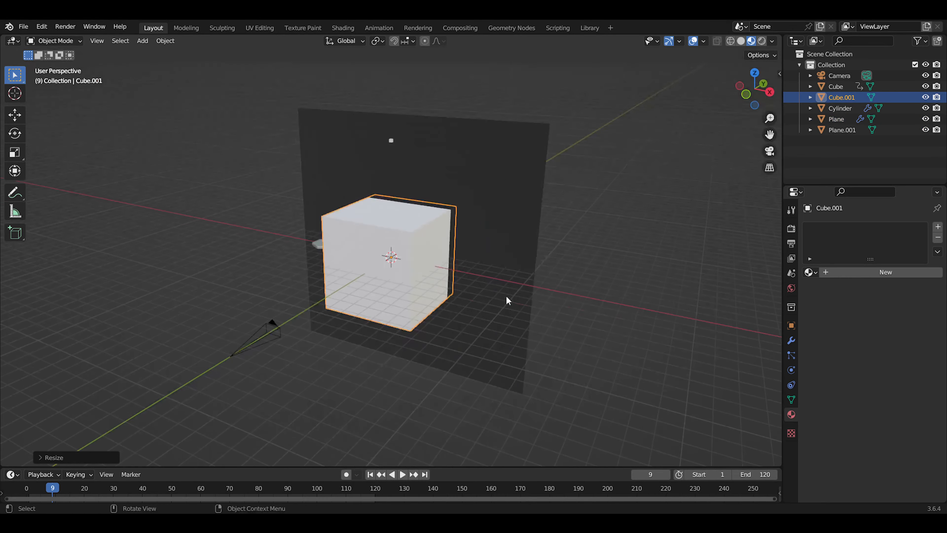
- In camera view, scale the new cube down to about half its height along Z and adjust its depth along Y
{"action": "key", "text": "KP_0"}
{"action": "scroll", "coordinate": [485, 325], "scroll_direction": "down", "scroll_amount": 4}
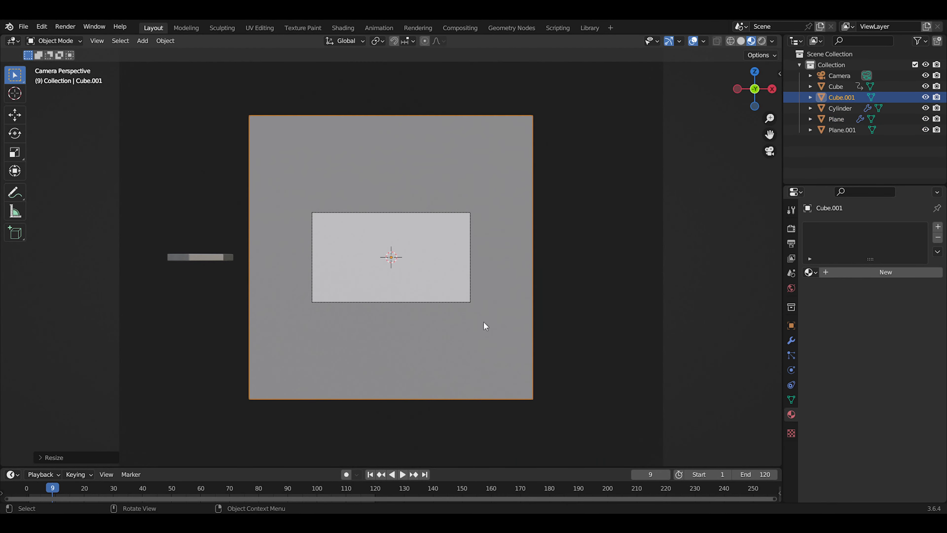
{"action": "key", "text": "s"}
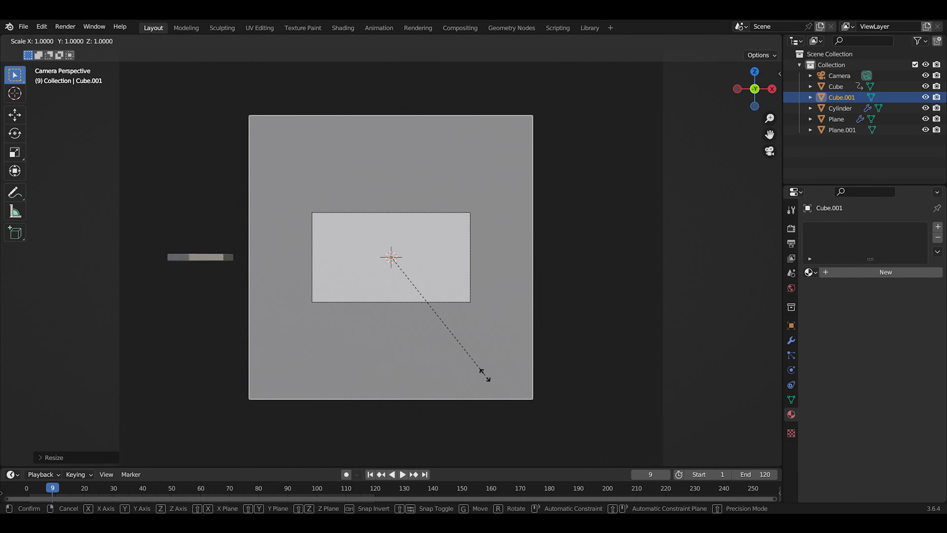
{"action": "key", "text": "z"}
{"action": "left_click", "coordinate": [453, 299]}
{"action": "key", "text": "s"}
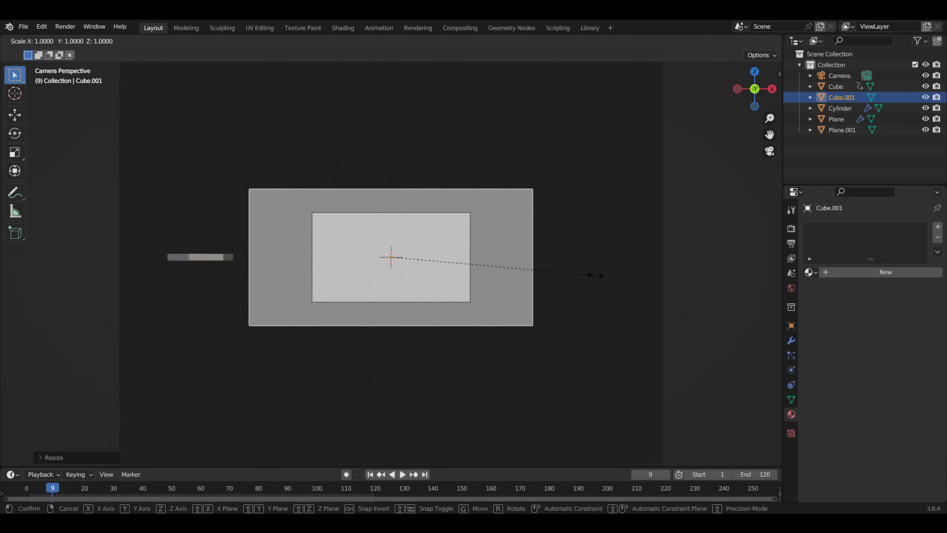
{"action": "key", "text": "y"}
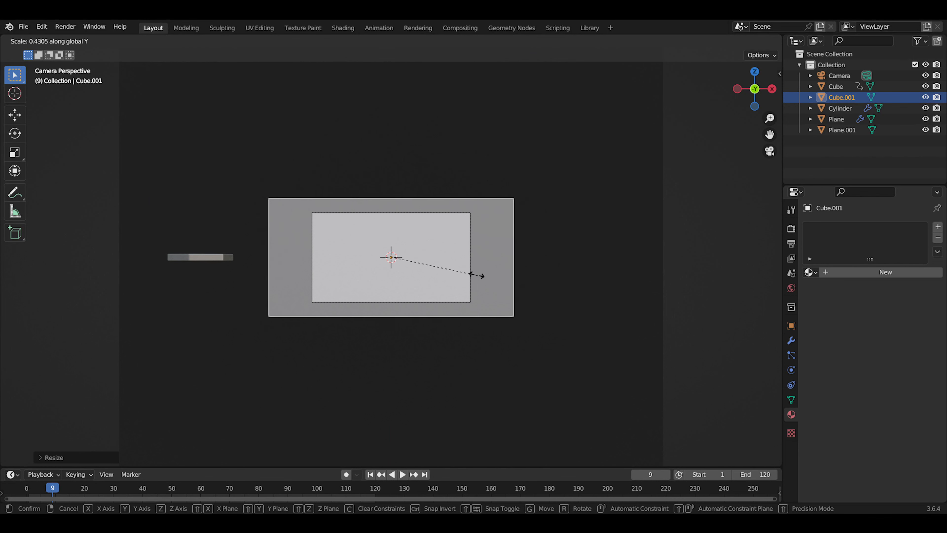
{"action": "left_click", "coordinate": [570, 268]}
- Scale the cube to about 0.61 along X and shrink it along Z so it extends just beyond the camera frame
{"action": "key", "text": "s"}
{"action": "key", "text": "x"}
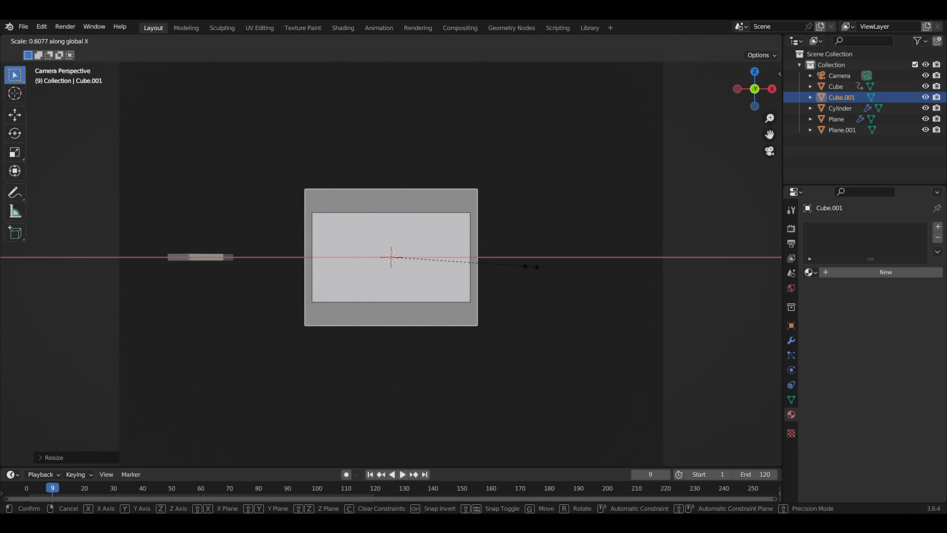
{"action": "left_click", "coordinate": [538, 269]}
{"action": "key", "text": "s"}
{"action": "key", "text": "z"}
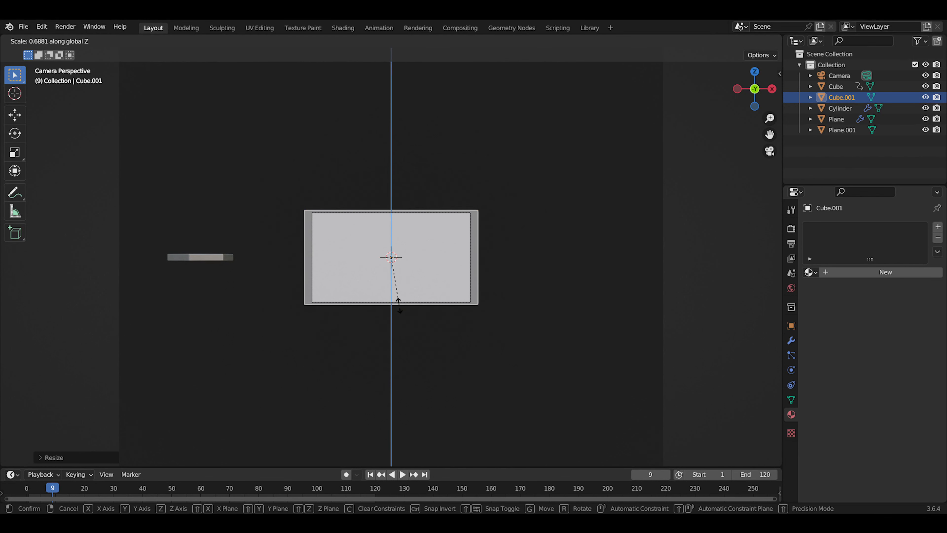
{"action": "left_click", "coordinate": [397, 302]}
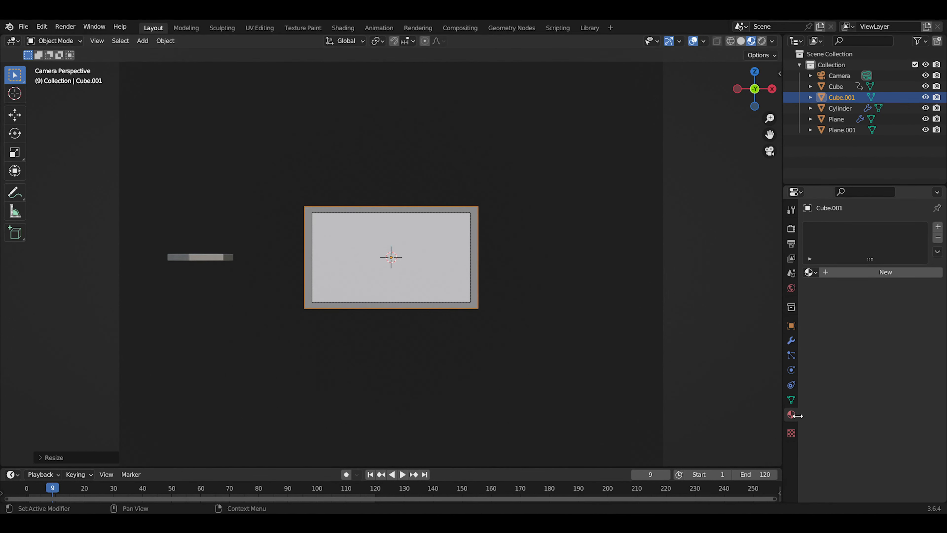
- Give the enclosing cube a new material and remove its Principled BSDF surface shader
{"action": "left_click", "coordinate": [854, 272]}
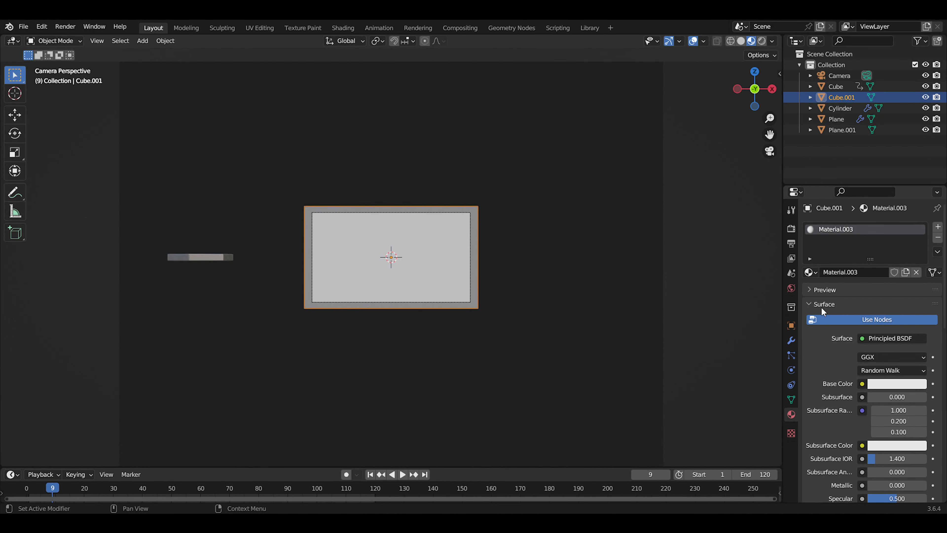
{"action": "left_click", "coordinate": [897, 338]}
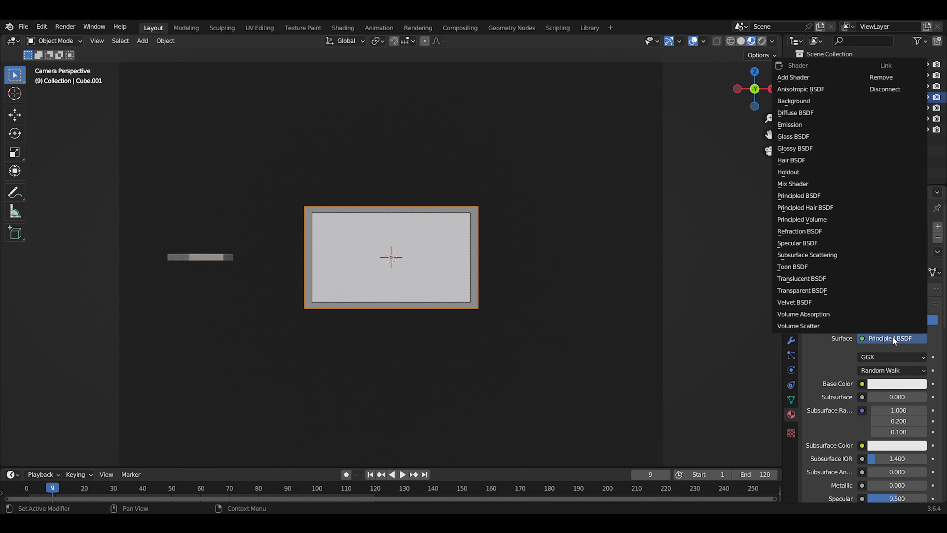
{"action": "left_click", "coordinate": [893, 77]}
{"action": "left_click", "coordinate": [821, 305]}
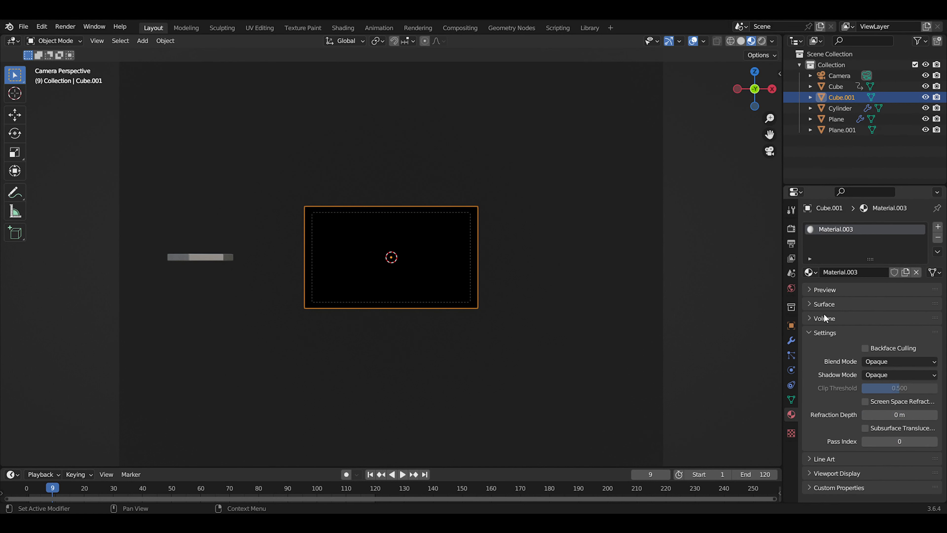
- Assign a Principled Volume shader to the cube material's volume and set its density to 0.05
{"action": "scroll", "coordinate": [529, 286], "scroll_direction": "up", "scroll_amount": 1}
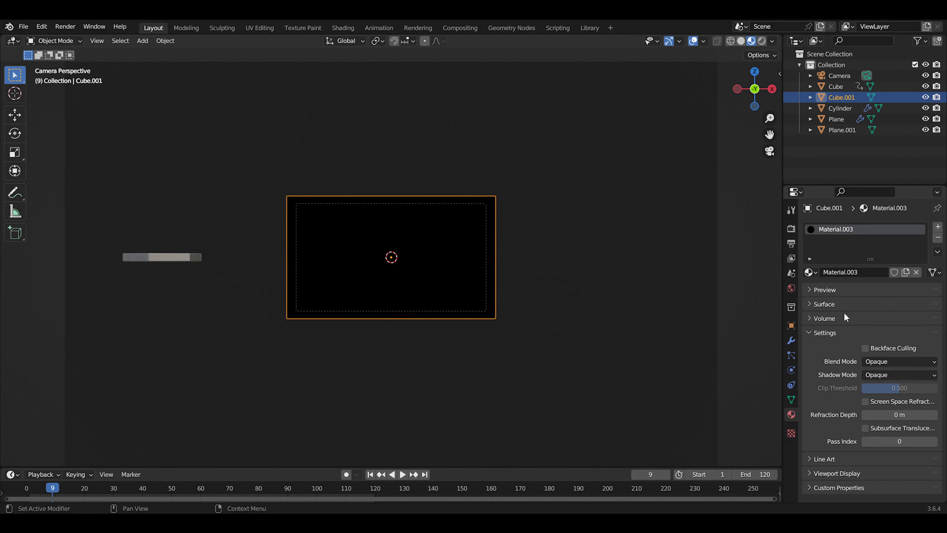
{"action": "left_click", "coordinate": [821, 319]}
{"action": "left_click", "coordinate": [874, 334]}
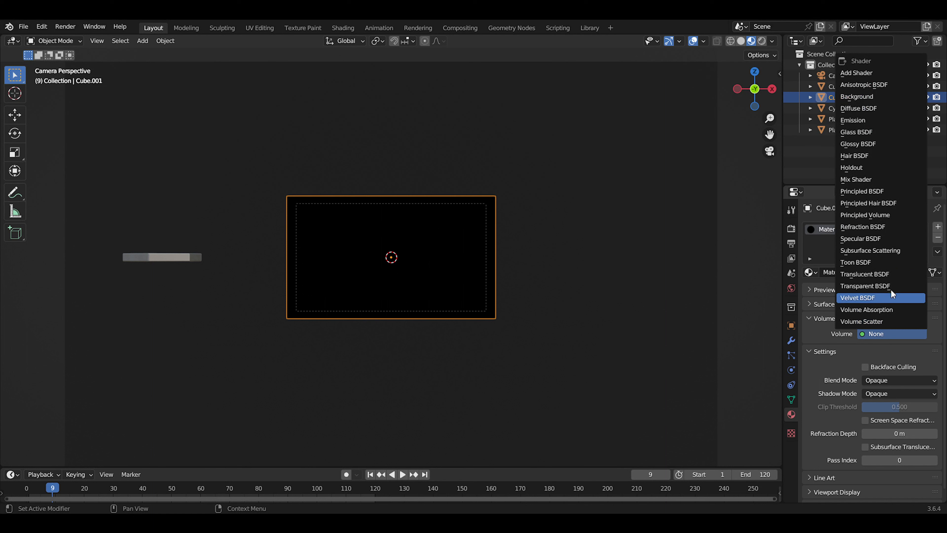
{"action": "left_click", "coordinate": [891, 215]}
{"action": "scroll", "coordinate": [873, 385], "scroll_direction": "down", "scroll_amount": 3}
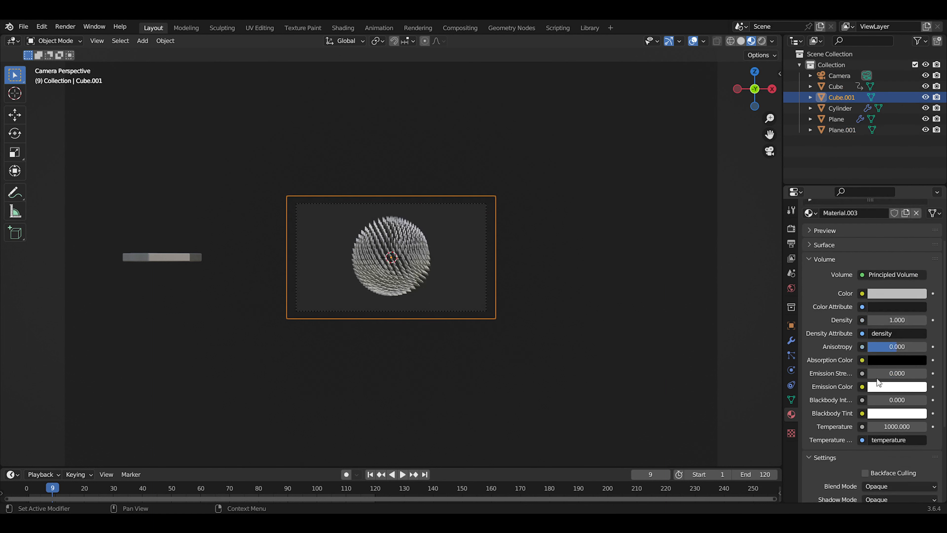
{"action": "mouse_move", "coordinate": [899, 320]}
{"action": "left_mouse_down"}
{"action": "mouse_move", "coordinate": [869, 320]}
{"action": "mouse_move", "coordinate": [888, 319]}
{"action": "left_mouse_up"}
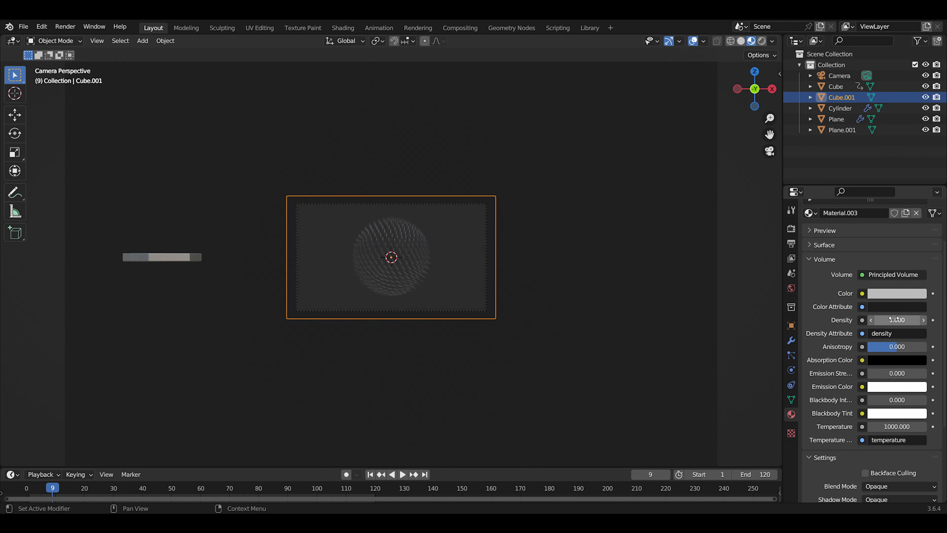
{"action": "left_click", "coordinate": [889, 319]}
{"action": "type", "text": ".05"}
{"action": "key", "text": "Return"}
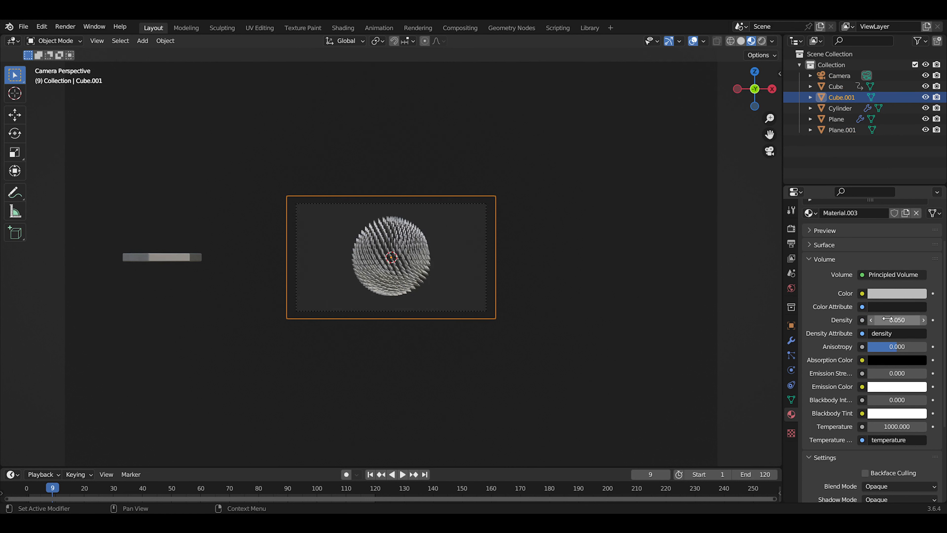
- Show the scene in rendered shading framed to the camera and set the render engine to Cycles
{"action": "left_click", "coordinate": [760, 40]}
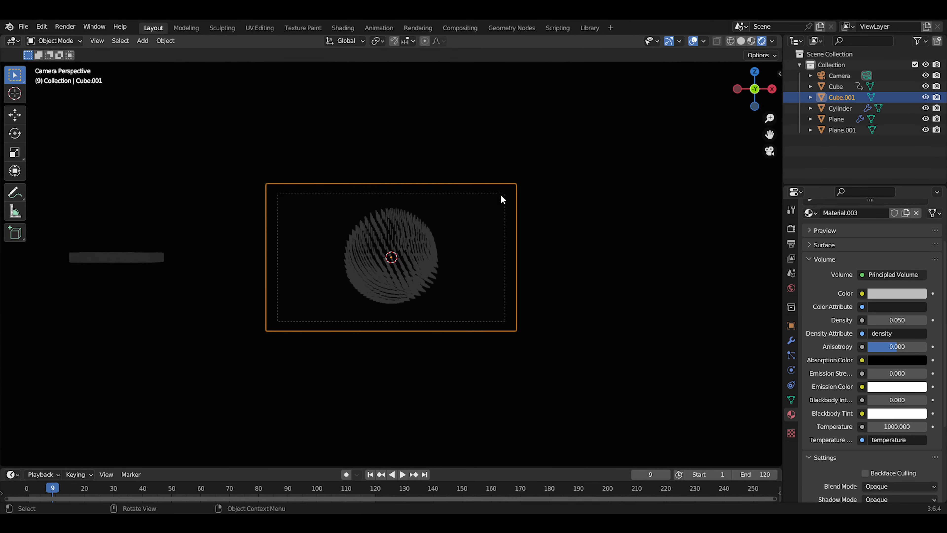
{"action": "key", "text": "Home"}
{"action": "left_click", "coordinate": [791, 228]}
{"action": "left_click", "coordinate": [901, 206]}
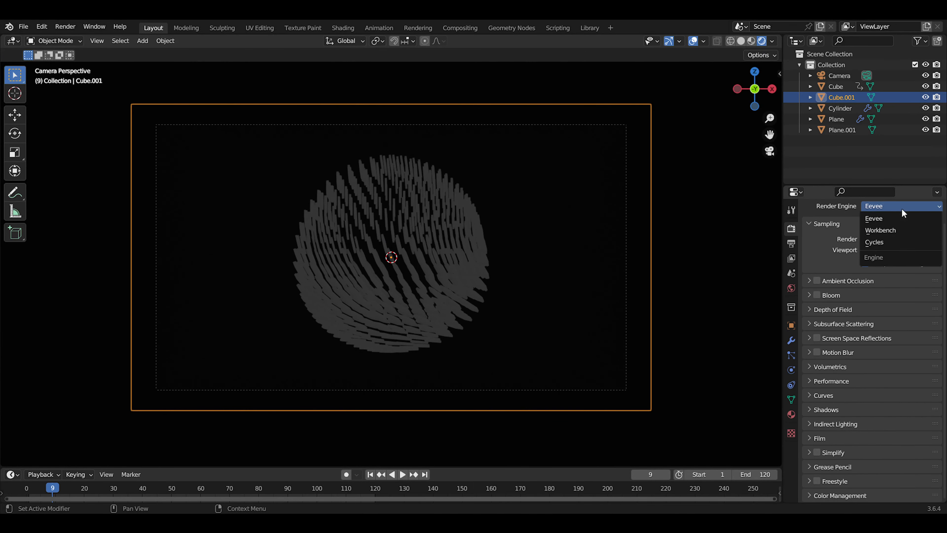
{"action": "left_click", "coordinate": [895, 241]}
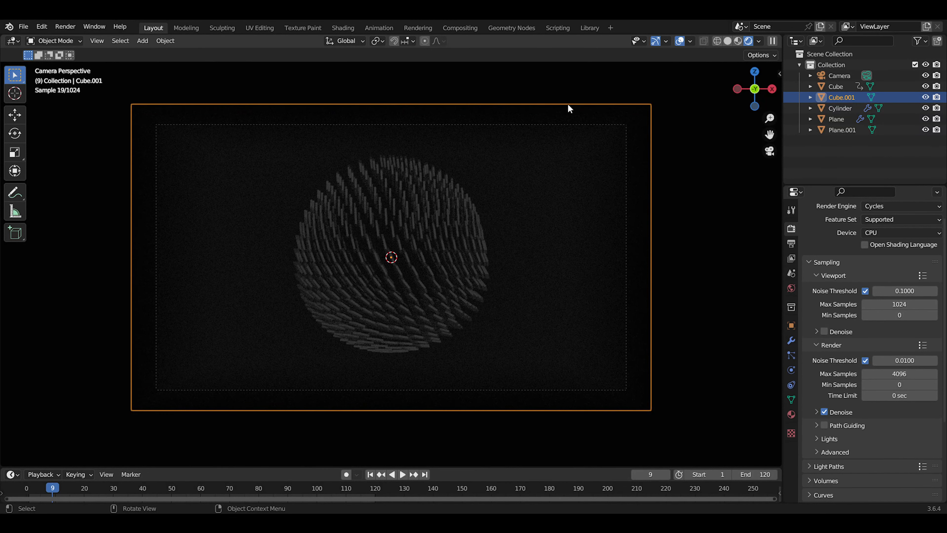
- Add a point light at the sphere's centre with a light purple colour and a power of 18.7 W
{"action": "key", "text": "shift+a"}
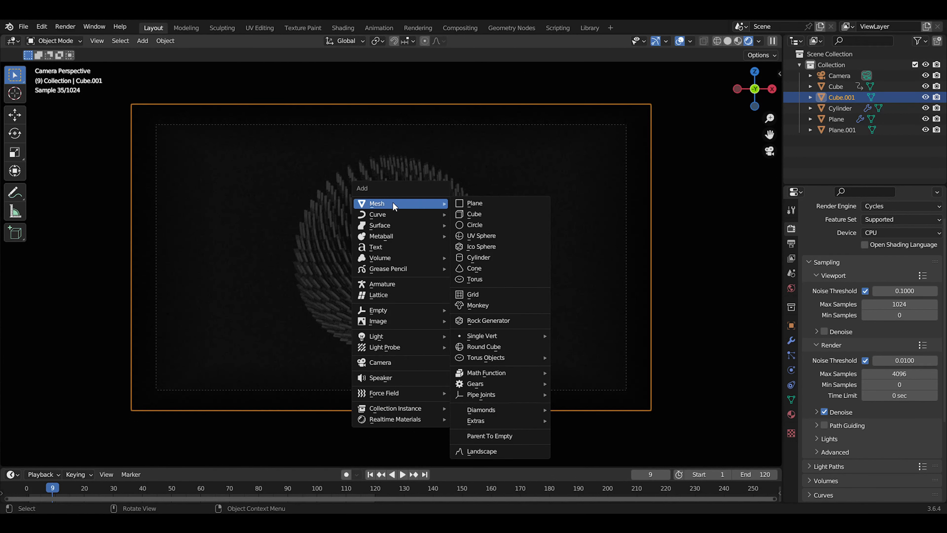
{"action": "mouse_move", "coordinate": [393, 336]}
{"action": "left_click", "coordinate": [485, 336]}
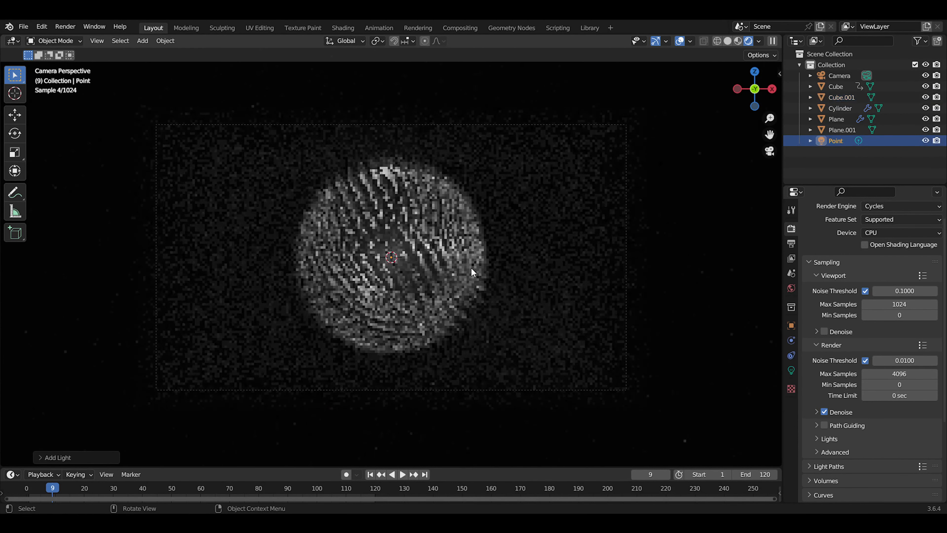
{"action": "left_click", "coordinate": [791, 370]}
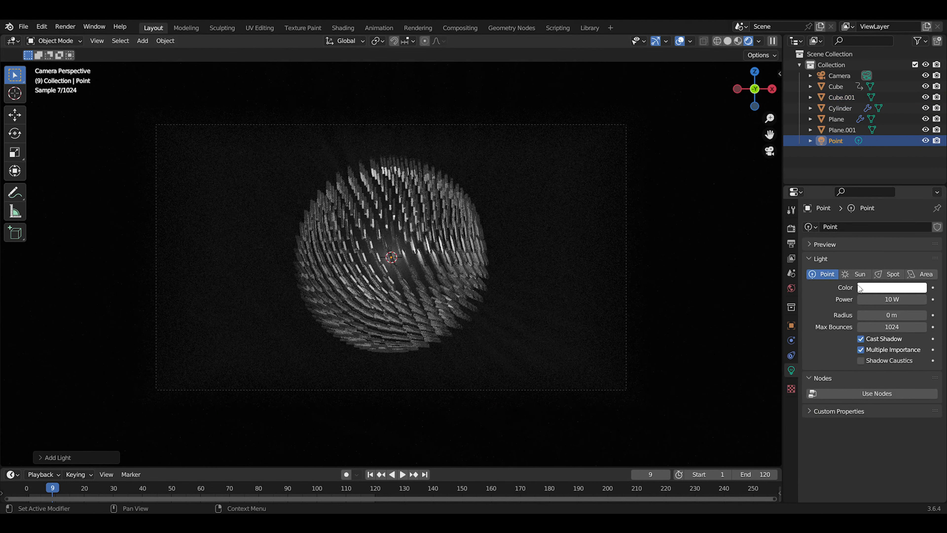
{"action": "left_click", "coordinate": [892, 288]}
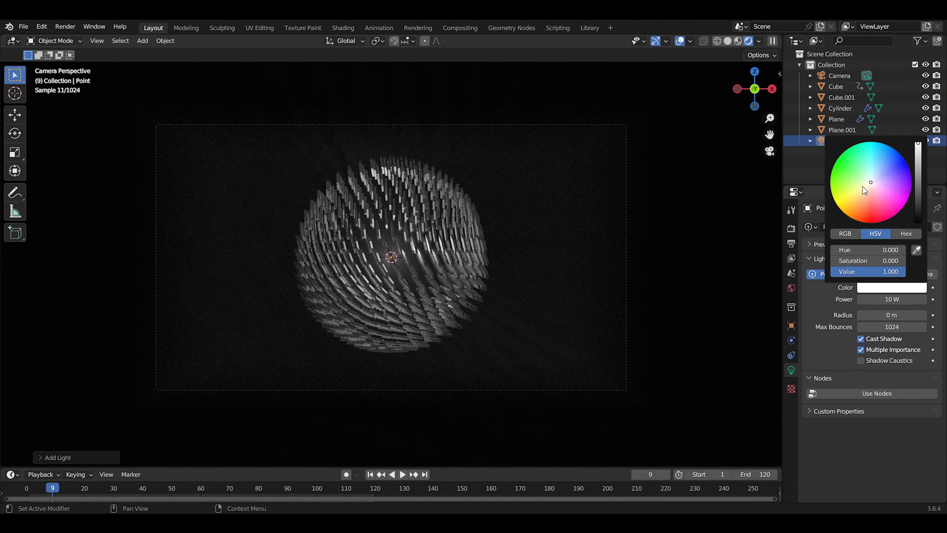
{"action": "mouse_move", "coordinate": [863, 186]}
{"action": "left_mouse_down"}
{"action": "mouse_move", "coordinate": [841, 172]}
{"action": "mouse_move", "coordinate": [849, 187]}
{"action": "mouse_move", "coordinate": [891, 181]}
{"action": "left_mouse_up"}
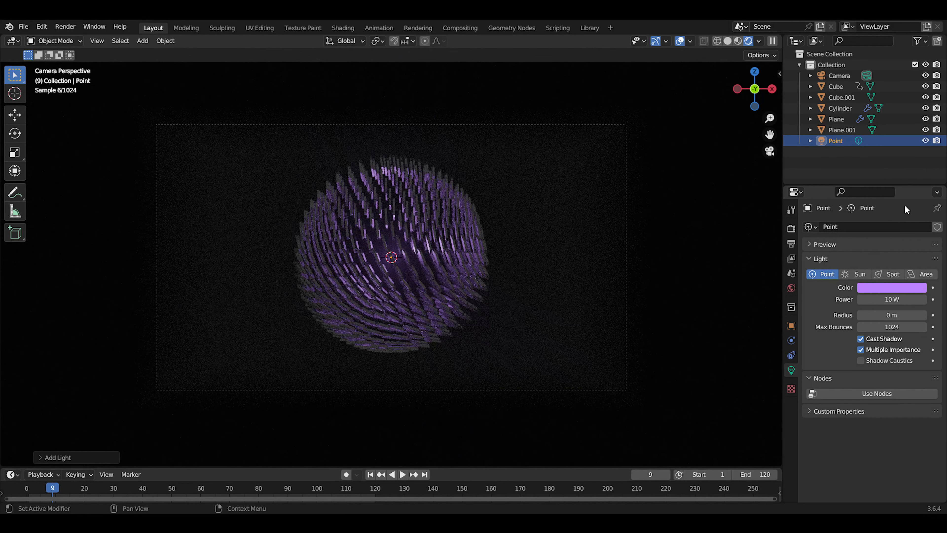
{"action": "left_click_drag", "start_coordinate": [891, 300], "coordinate": [913, 299]}
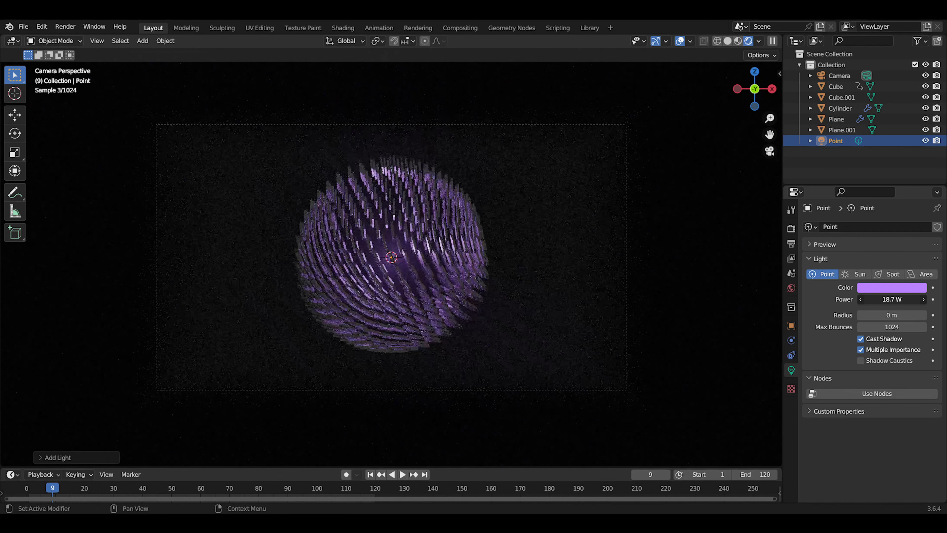
- Add an area light and raise it along Z above the sphere, out of the camera frame
{"action": "key", "text": "shift+a"}
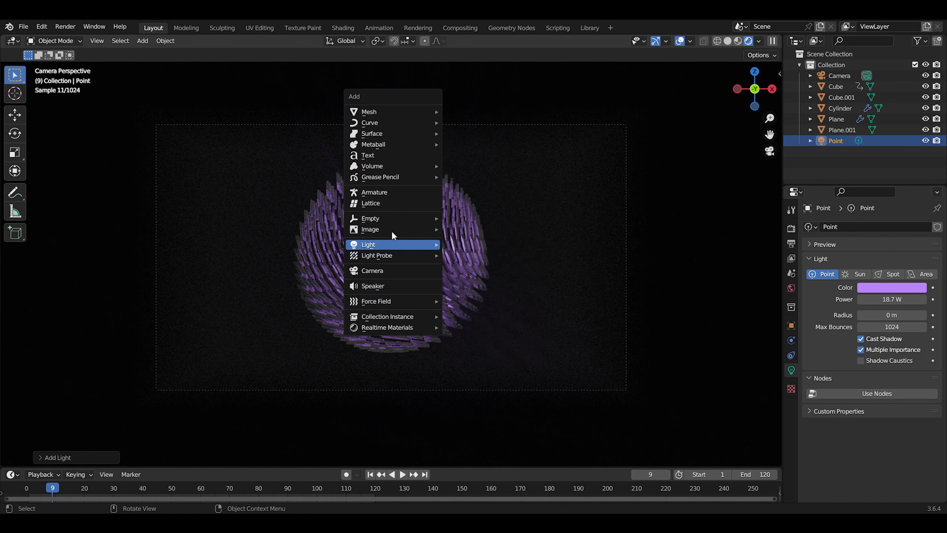
{"action": "mouse_move", "coordinate": [410, 244]}
{"action": "left_click", "coordinate": [465, 280]}
{"action": "key", "text": "g"}
{"action": "key", "text": "z"}
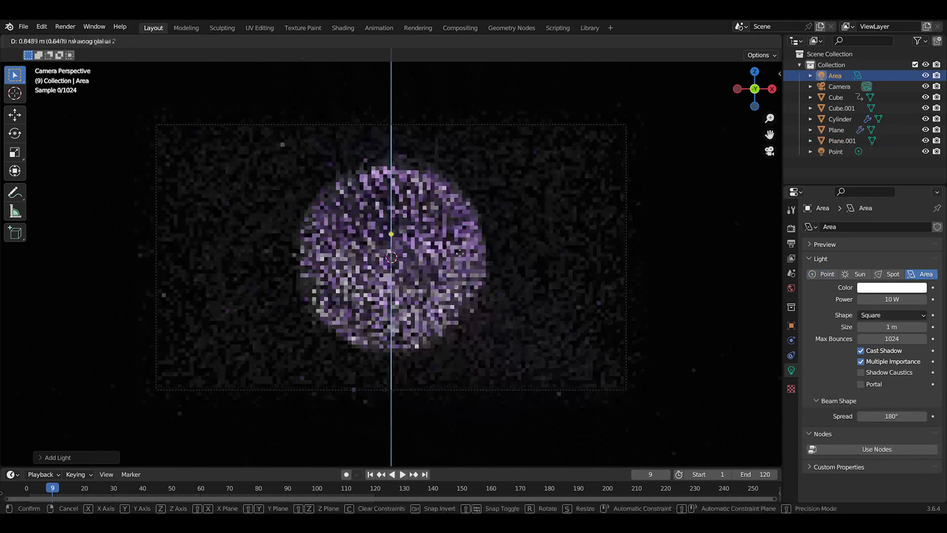
{"action": "left_click", "coordinate": [484, 95]}
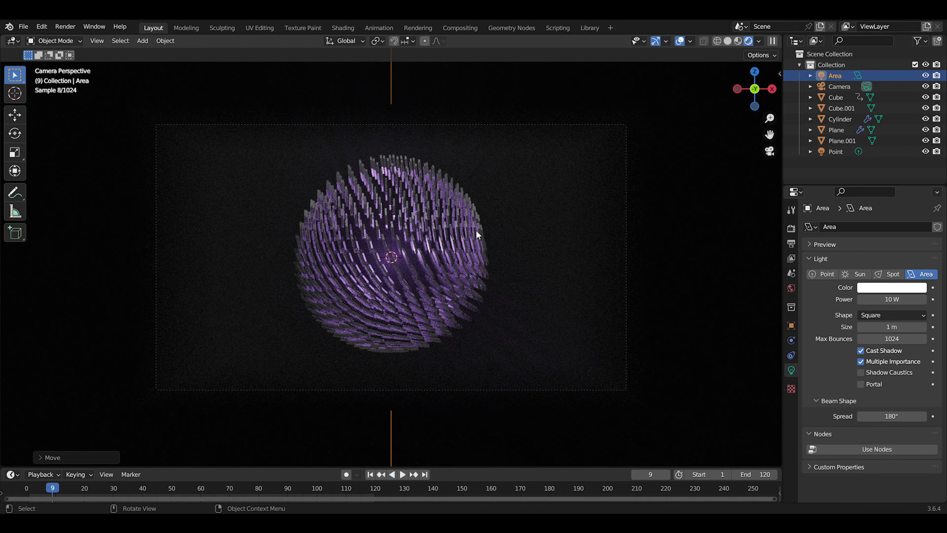
- Add a spot light, place it above and to the right of the sphere, and rotate it to aim at the sphere
{"action": "key", "text": "shift+a"}
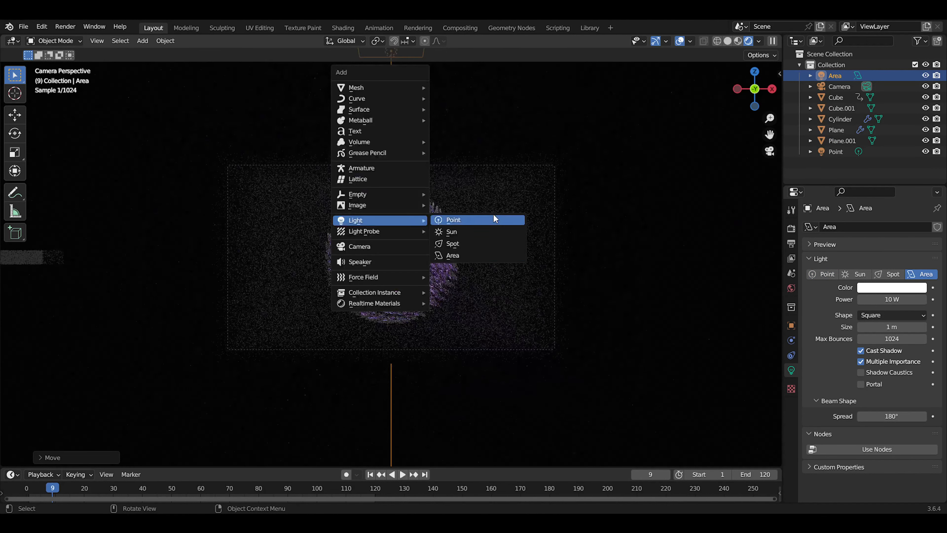
{"action": "left_click", "coordinate": [464, 243]}
{"action": "key", "text": "g"}
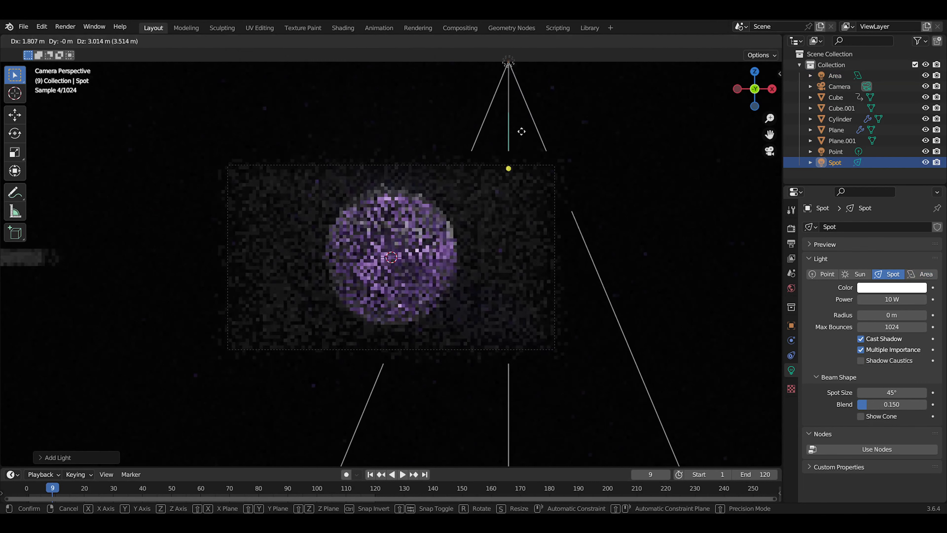
{"action": "left_click", "coordinate": [573, 111]}
{"action": "middle_click_drag", "start_coordinate": [573, 111], "coordinate": [485, 239]}
{"action": "key", "text": "r"}
{"action": "key", "text": "r"}
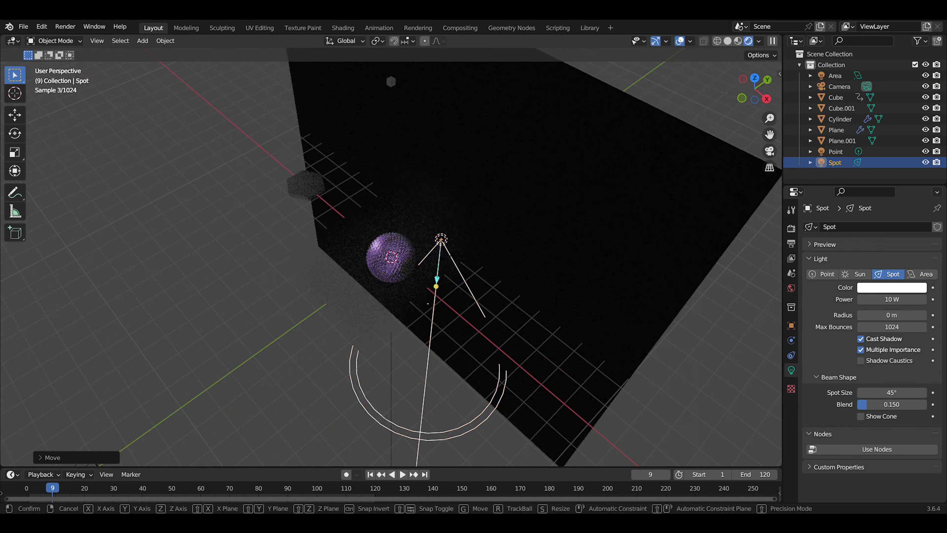
{"action": "left_click", "coordinate": [469, 281]}
- Set the spot light's power to 250.2 W, spot size to 71.5°, blend to 0 and radius to 1.68 m
{"action": "middle_click_drag", "start_coordinate": [469, 281], "coordinate": [500, 243]}
{"action": "mouse_move", "coordinate": [874, 299]}
{"action": "left_mouse_down"}
{"action": "mouse_move", "coordinate": [906, 299]}
{"action": "mouse_move", "coordinate": [875, 296]}
{"action": "left_mouse_up"}
{"action": "middle_click_drag", "start_coordinate": [228, 244], "coordinate": [335, 208]}
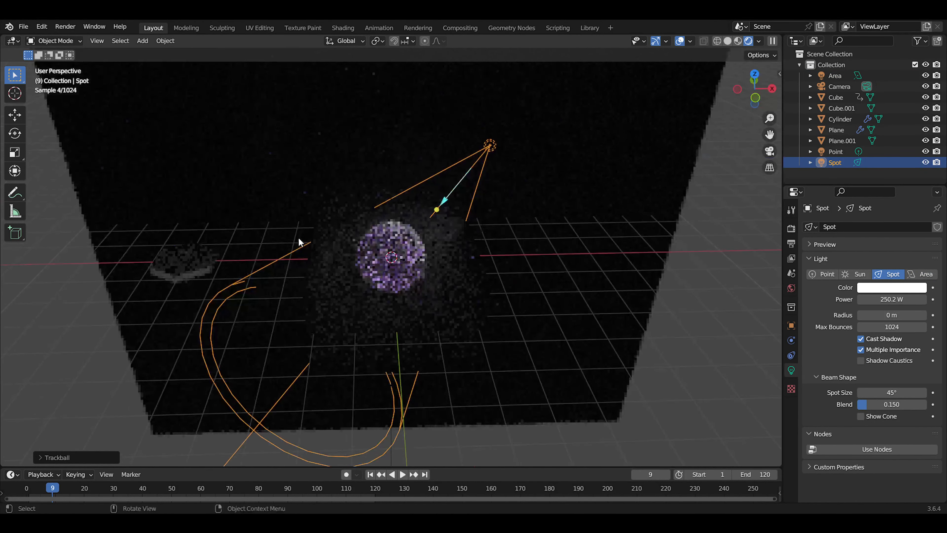
{"action": "left_click_drag", "start_coordinate": [890, 392], "coordinate": [876, 404]}
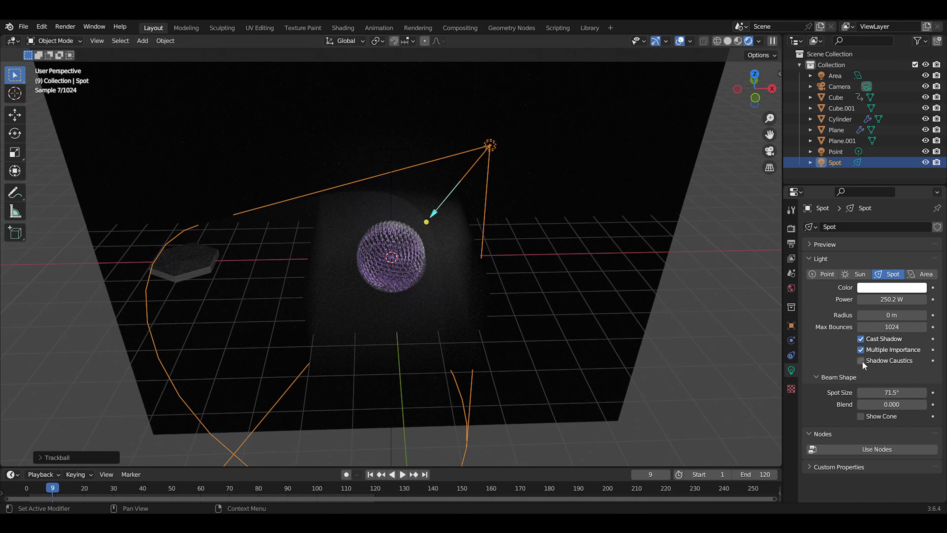
{"action": "left_click_drag", "start_coordinate": [891, 315], "coordinate": [901, 315]}
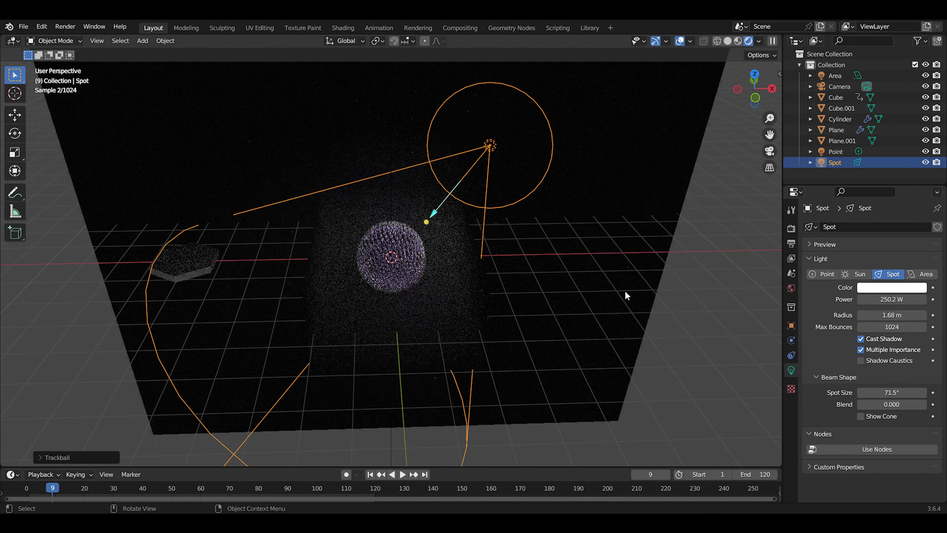
- Return to the camera view and set the render's maximum samples to 32
{"action": "key", "text": "KP_0"}
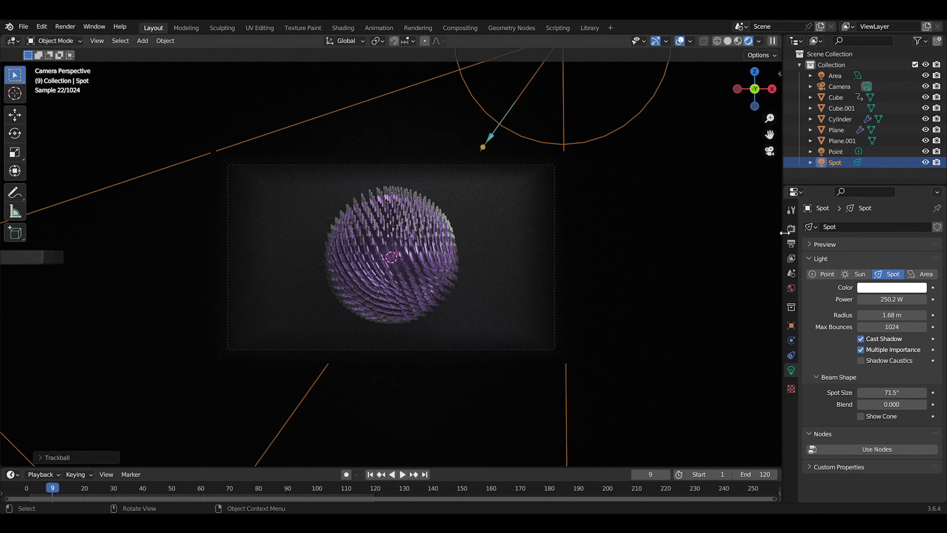
{"action": "left_click", "coordinate": [790, 229]}
{"action": "scroll", "coordinate": [885, 439], "scroll_direction": "down", "scroll_amount": 3}
{"action": "scroll", "coordinate": [928, 276], "scroll_direction": "up", "scroll_amount": 4}
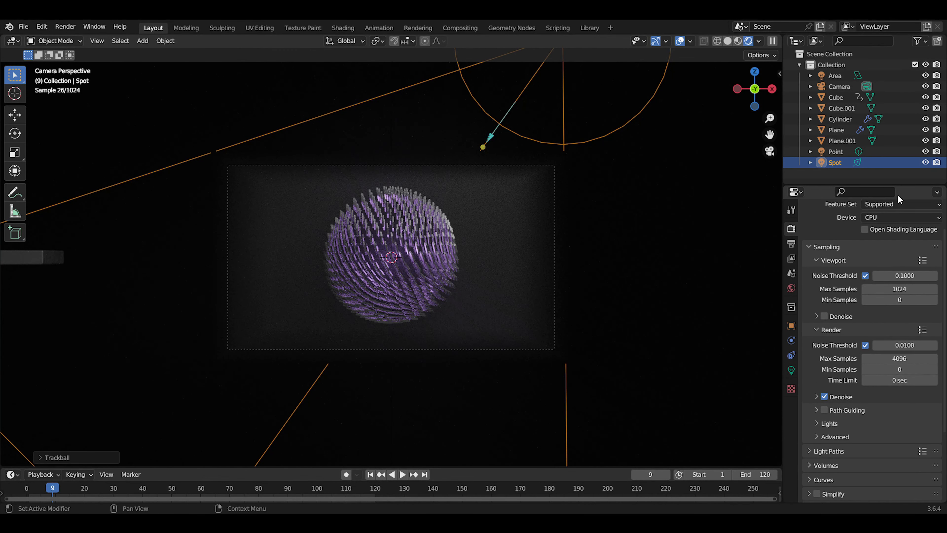
{"action": "left_click", "coordinate": [902, 358]}
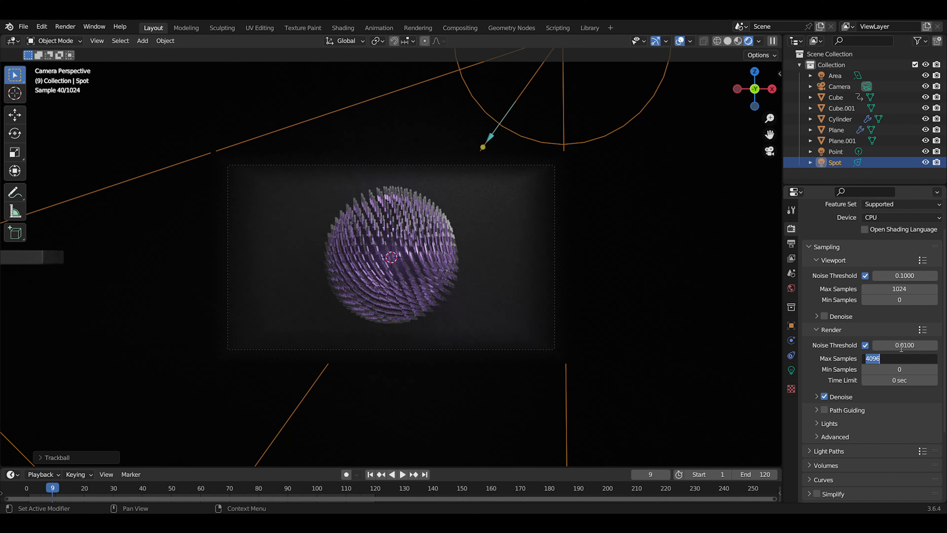
{"action": "type", "text": "32"}
{"action": "key", "text": "Return"}
- Set the colour management look to High Contrast after trying Very High Contrast
{"action": "scroll", "coordinate": [885, 349], "scroll_direction": "down", "scroll_amount": 3}
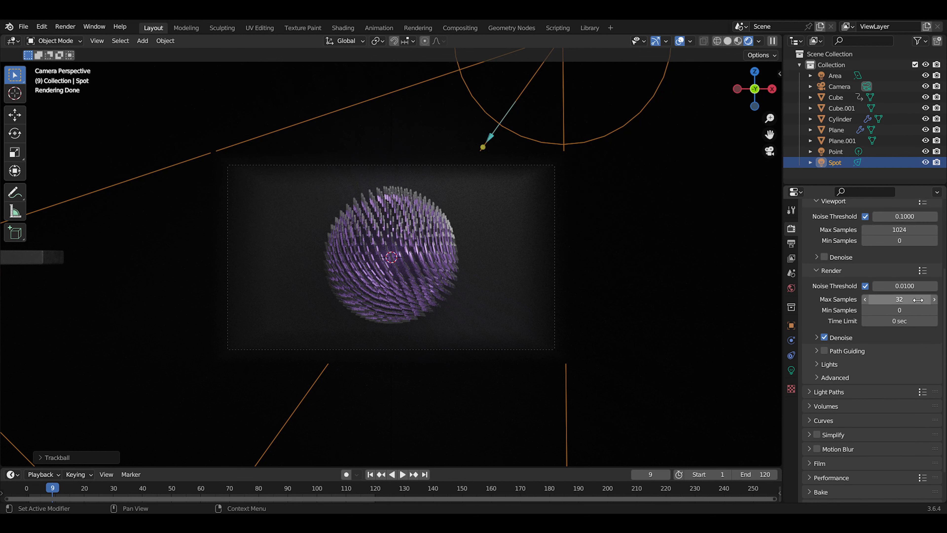
{"action": "scroll", "coordinate": [887, 373], "scroll_direction": "down", "scroll_amount": 2}
{"action": "left_click", "coordinate": [848, 497]}
{"action": "scroll", "coordinate": [863, 460], "scroll_direction": "down", "scroll_amount": 2}
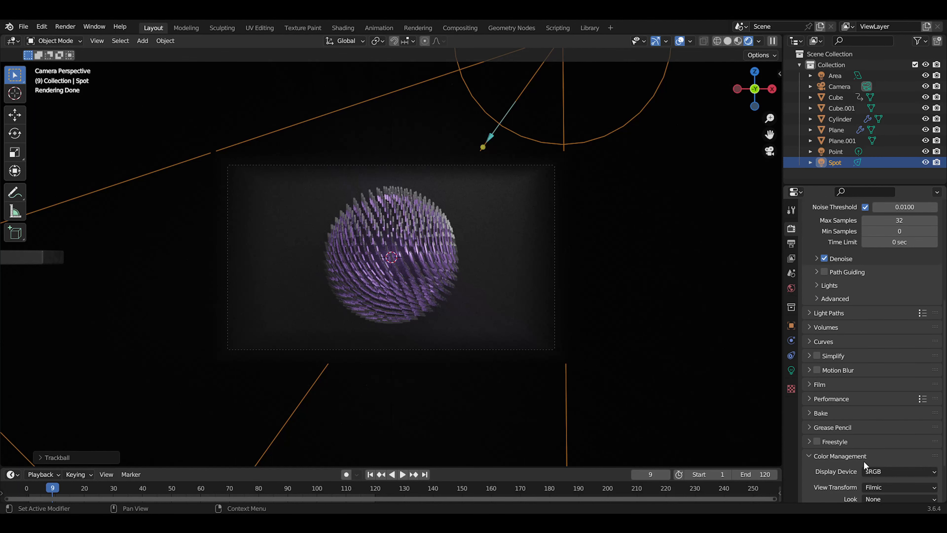
{"action": "scroll", "coordinate": [863, 460], "scroll_direction": "down", "scroll_amount": 3}
{"action": "left_click", "coordinate": [898, 439]}
{"action": "left_click", "coordinate": [889, 417]}
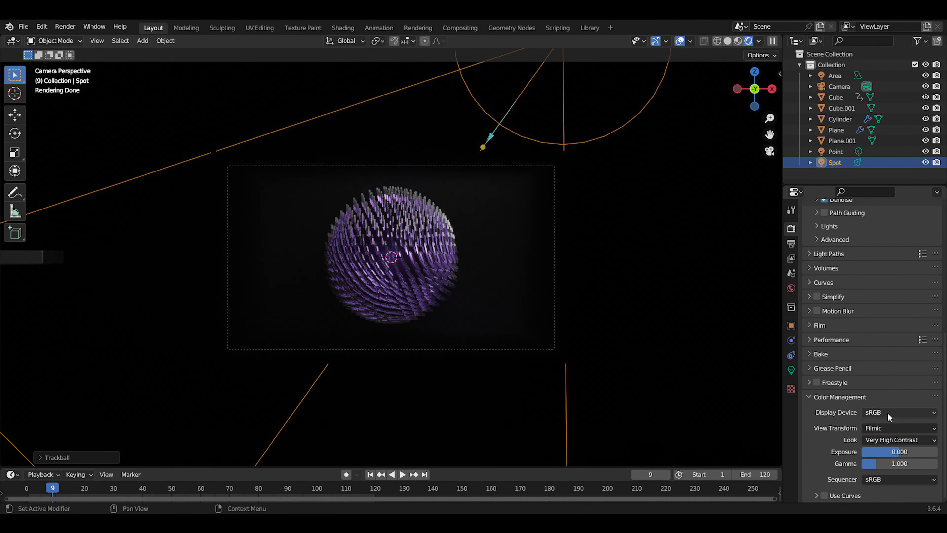
{"action": "left_click", "coordinate": [889, 439]}
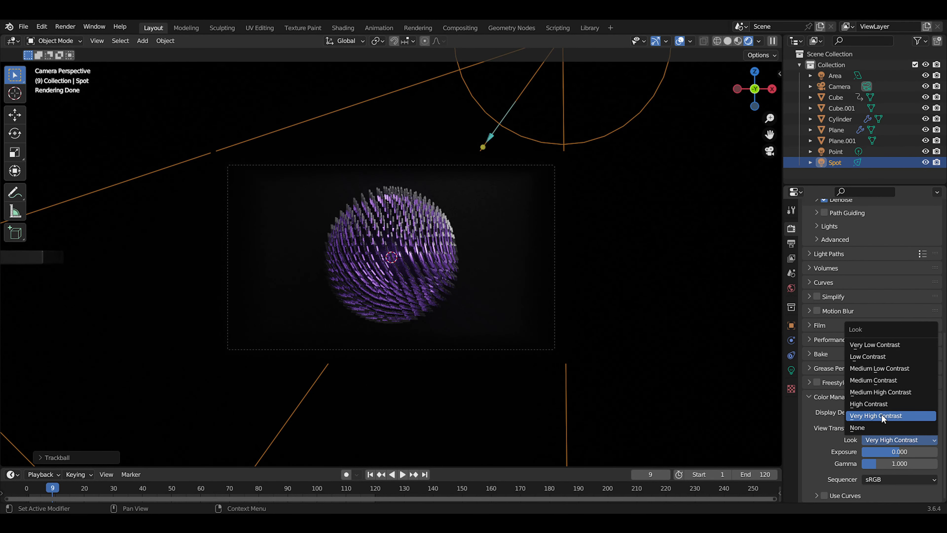
{"action": "left_click", "coordinate": [880, 403]}
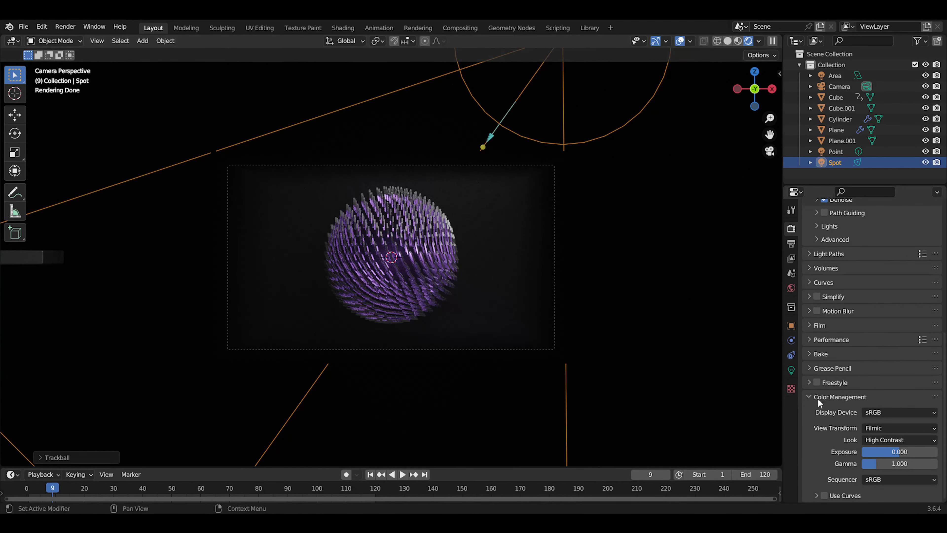
{"action": "scroll", "coordinate": [858, 396], "scroll_direction": "up", "scroll_amount": 5}
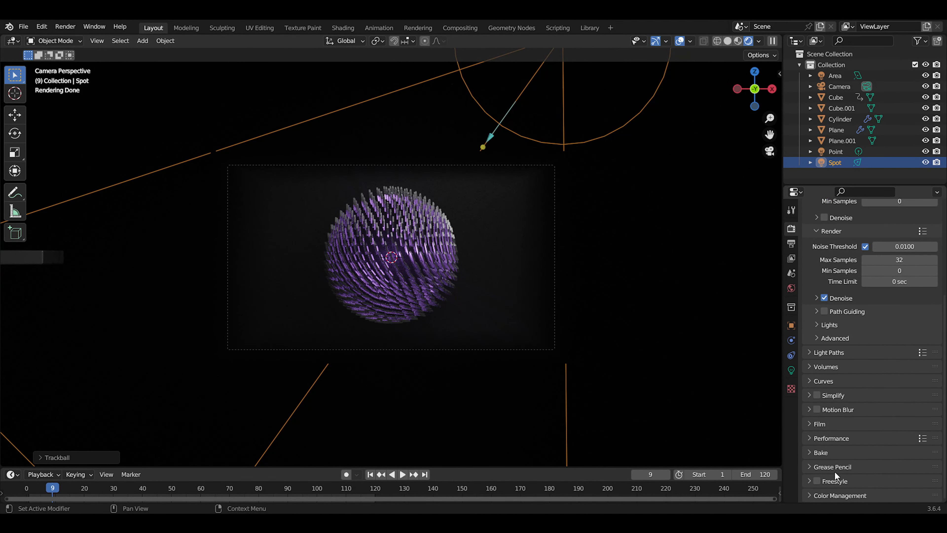
- Set the output file format to FFmpeg Video with an MPEG-4 container
{"action": "left_click", "coordinate": [790, 243]}
{"action": "scroll", "coordinate": [839, 261], "scroll_direction": "up", "scroll_amount": 5}
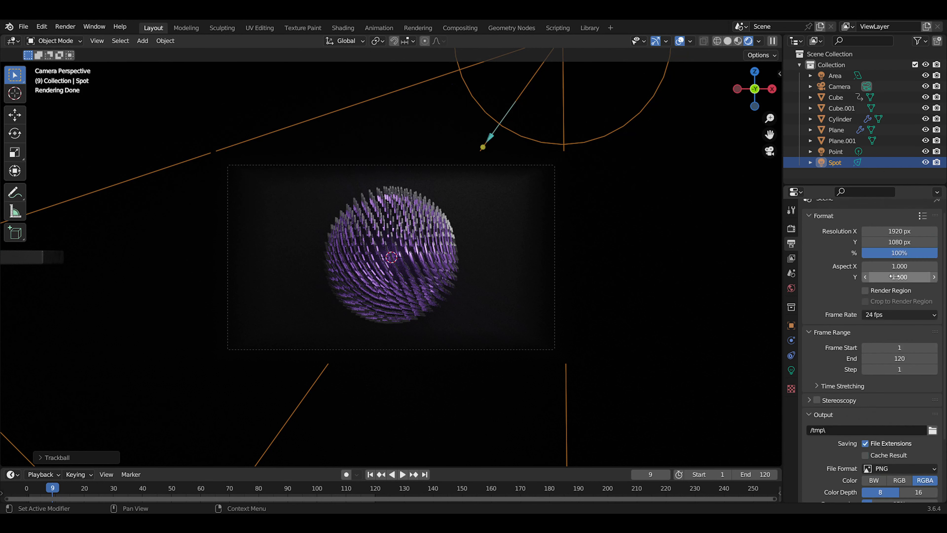
{"action": "scroll", "coordinate": [913, 411], "scroll_direction": "down", "scroll_amount": 4}
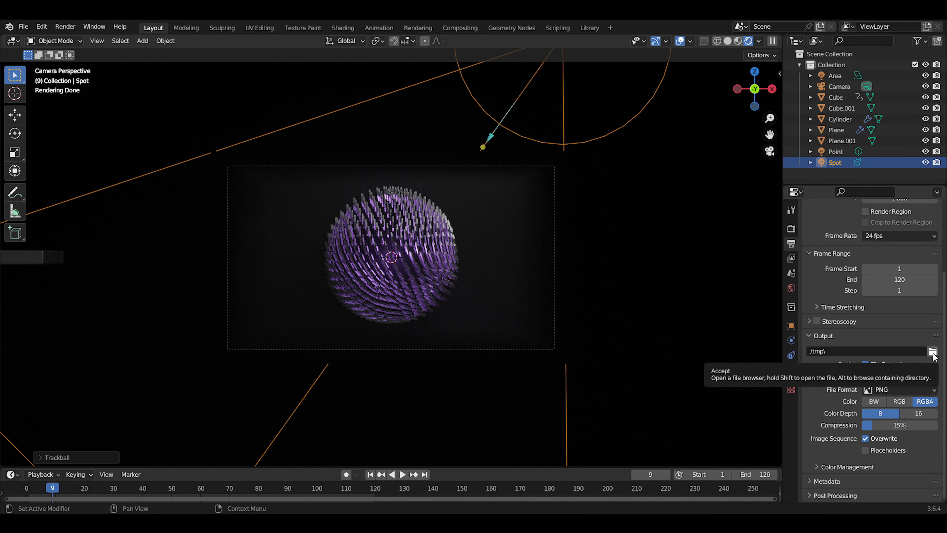
{"action": "left_click", "coordinate": [896, 390]}
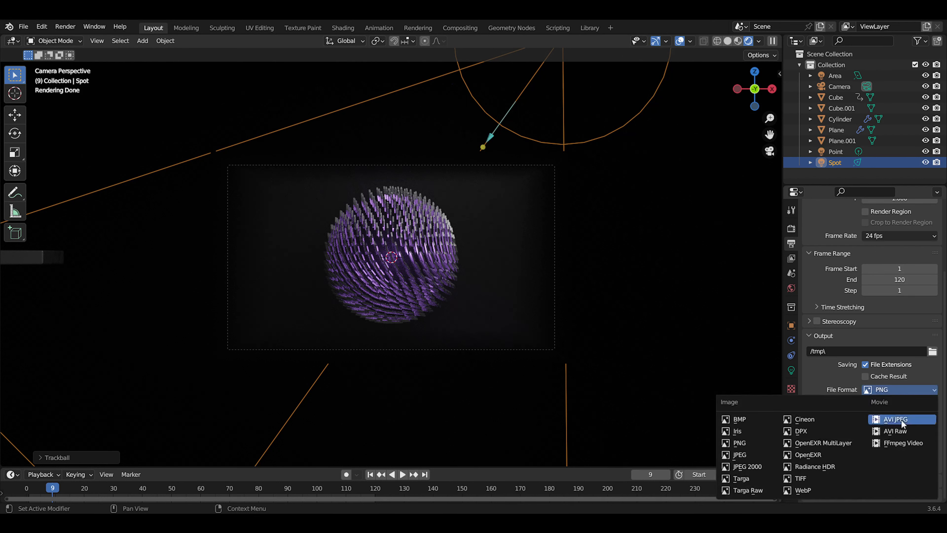
{"action": "left_click", "coordinate": [891, 443]}
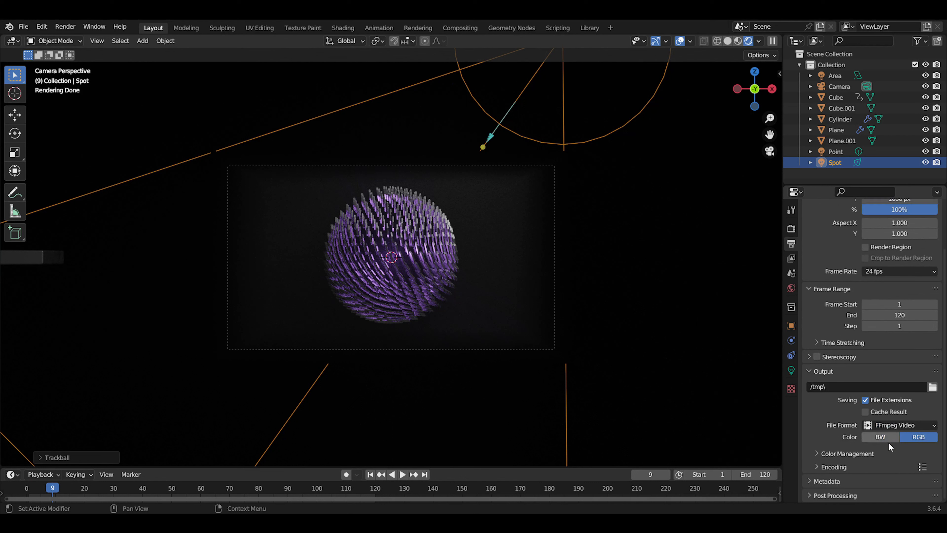
{"action": "left_click", "coordinate": [835, 467]}
{"action": "left_click", "coordinate": [896, 462]}
{"action": "left_click", "coordinate": [888, 427]}
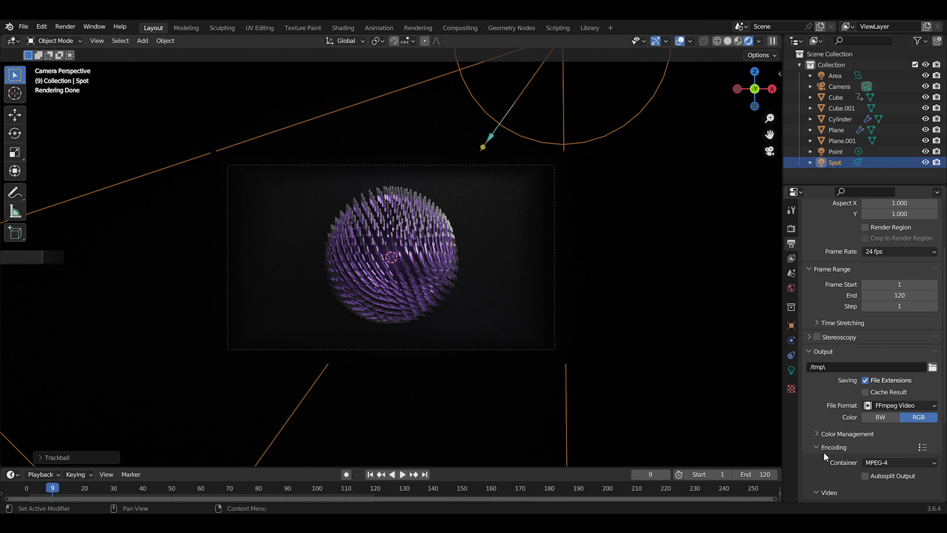
{"action": "left_click", "coordinate": [836, 448]}
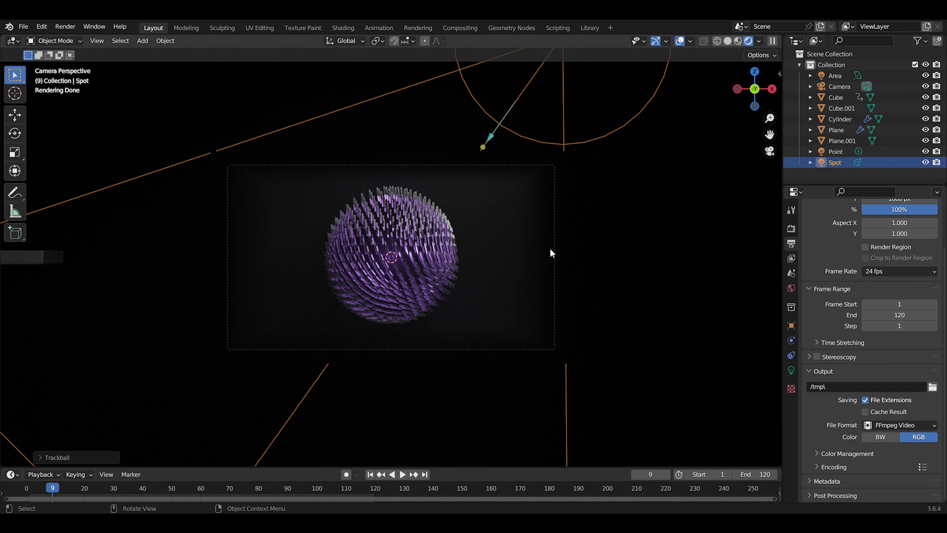
- Reopen the render settings to check the sampling options
{"action": "scroll", "coordinate": [556, 256], "scroll_direction": "up", "scroll_amount": 1}
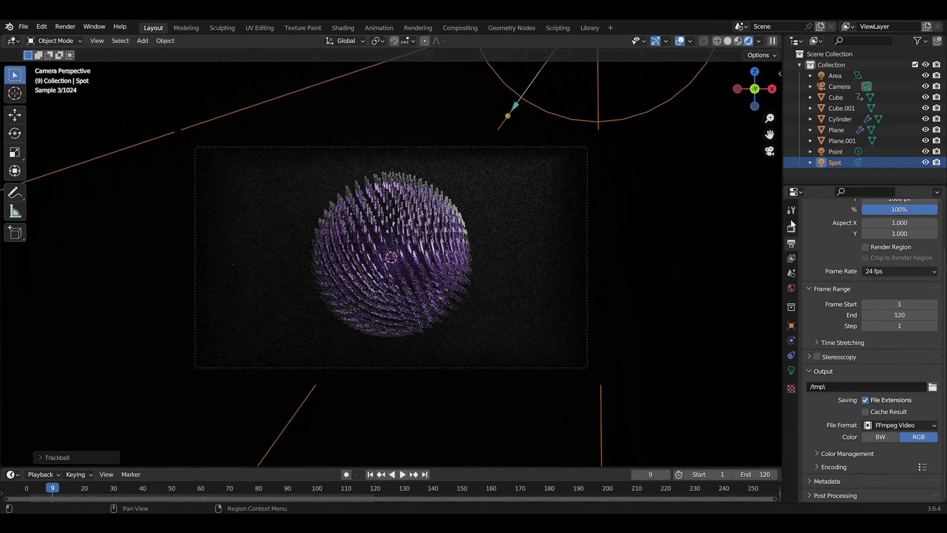
{"action": "left_click", "coordinate": [791, 228]}
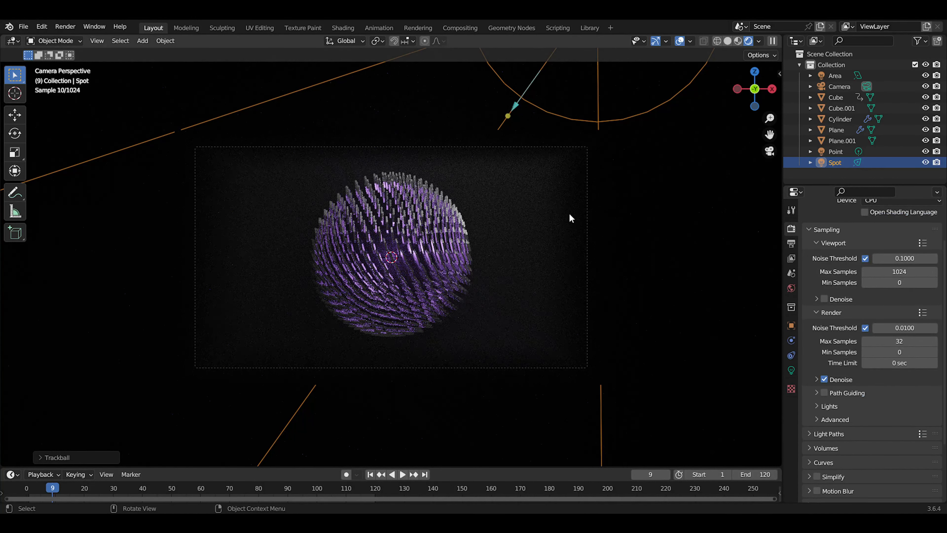
- Switch the viewport to material preview shading and enable Scene Lights and Scene World for its lighting
{"action": "scroll", "coordinate": [892, 434], "scroll_direction": "down", "scroll_amount": 5}
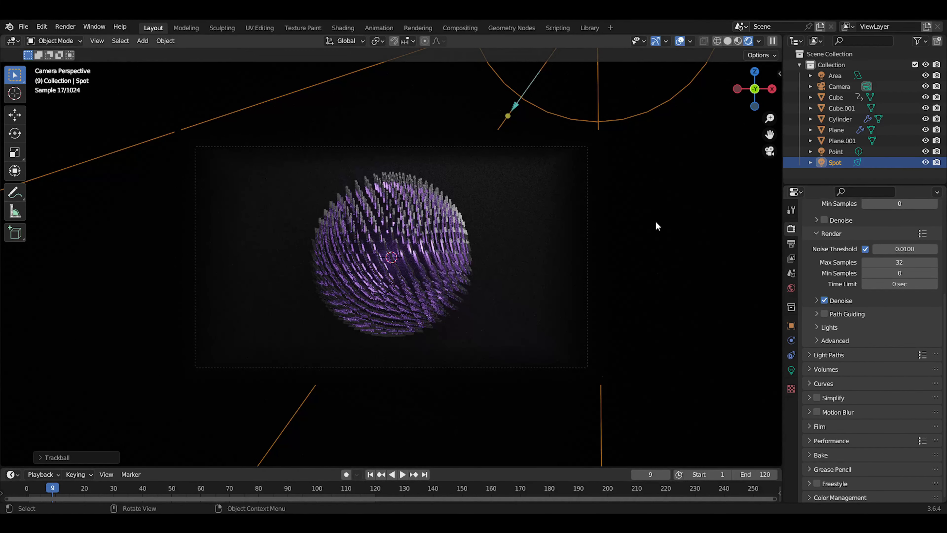
{"action": "scroll", "coordinate": [474, 283], "scroll_direction": "up", "scroll_amount": 1}
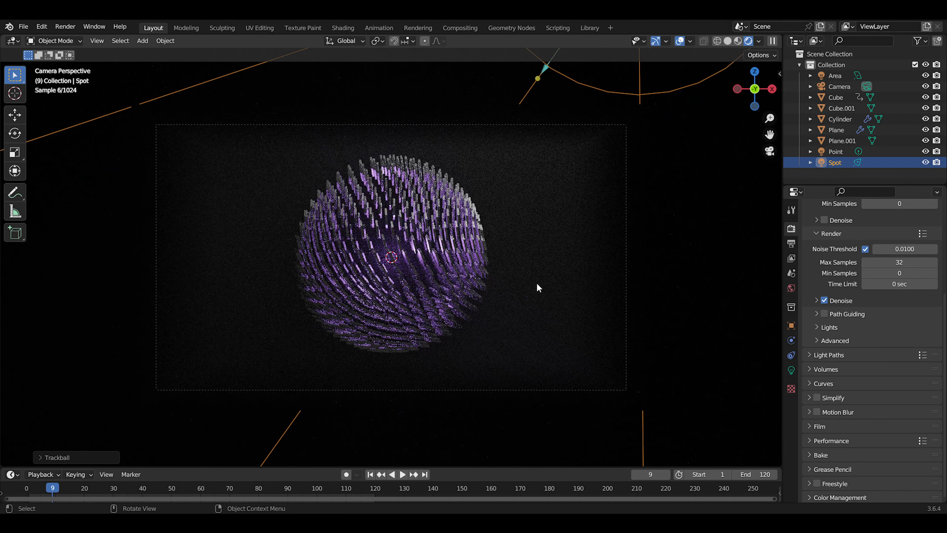
{"action": "left_click", "coordinate": [740, 42]}
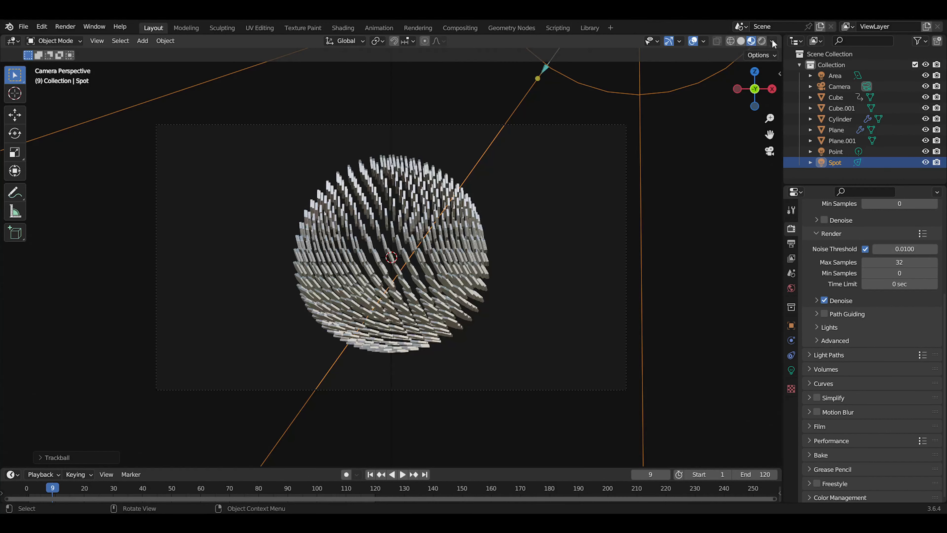
{"action": "left_click", "coordinate": [773, 40]}
{"action": "left_click", "coordinate": [710, 94]}
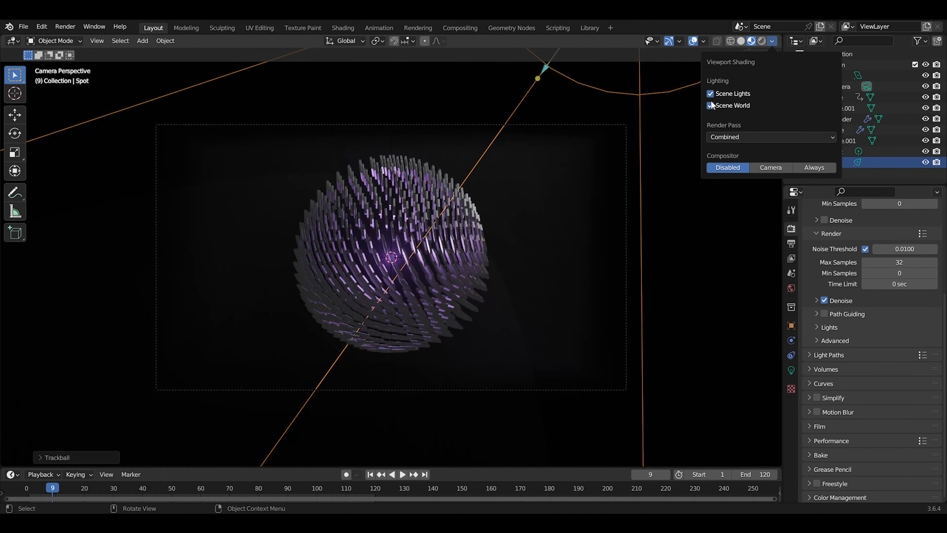
{"action": "left_click", "coordinate": [497, 229]}
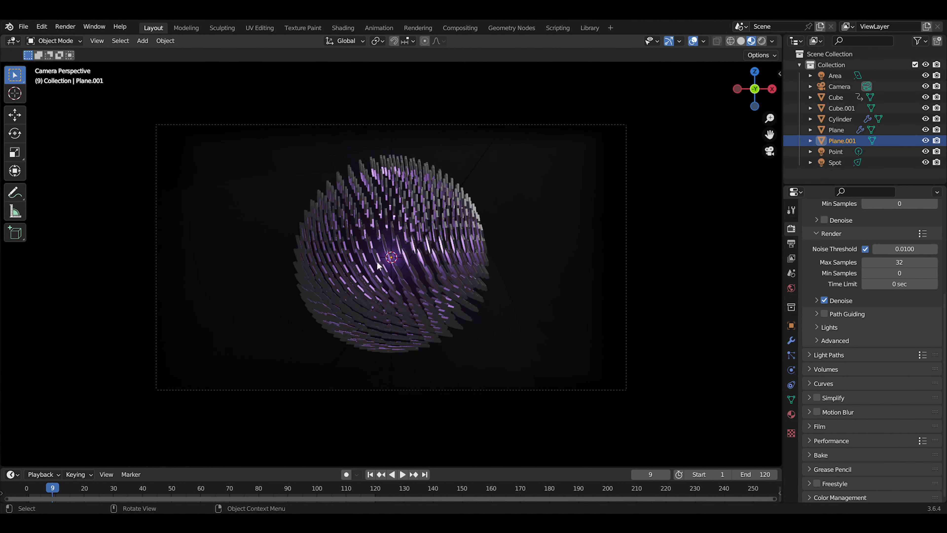
- Play back the sphere animation in material preview and compare it with the Cycles rendered view
{"action": "key", "text": "space"}
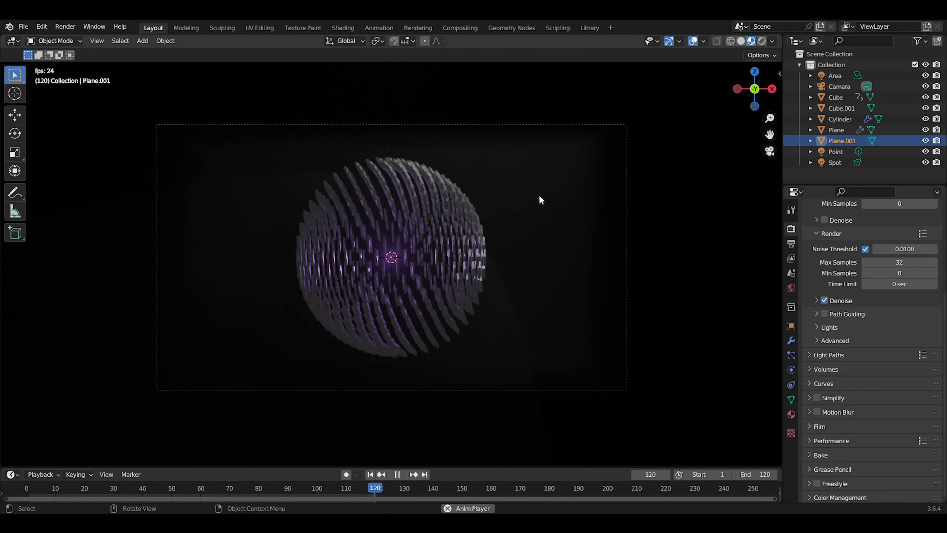
{"action": "key", "text": "space"}
{"action": "left_click", "coordinate": [759, 40]}
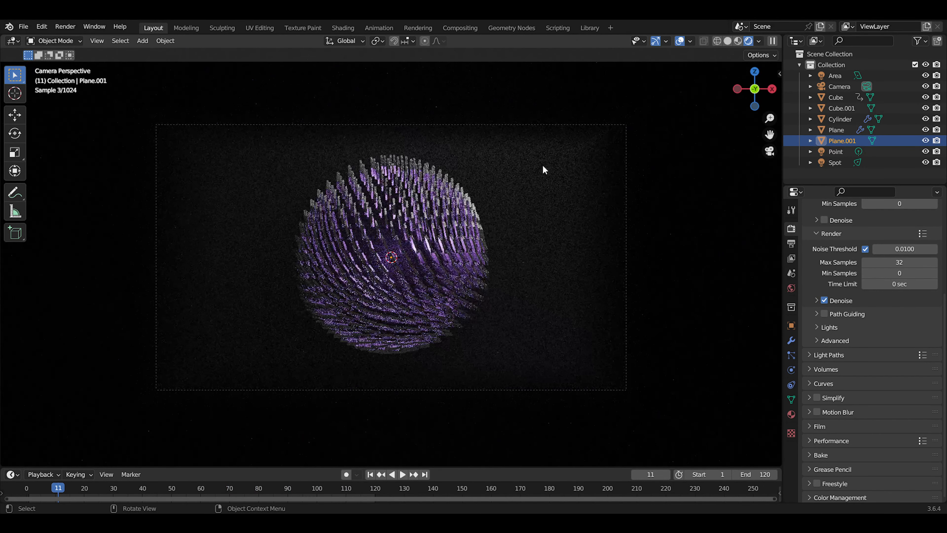
{"action": "left_click", "coordinate": [737, 40]}
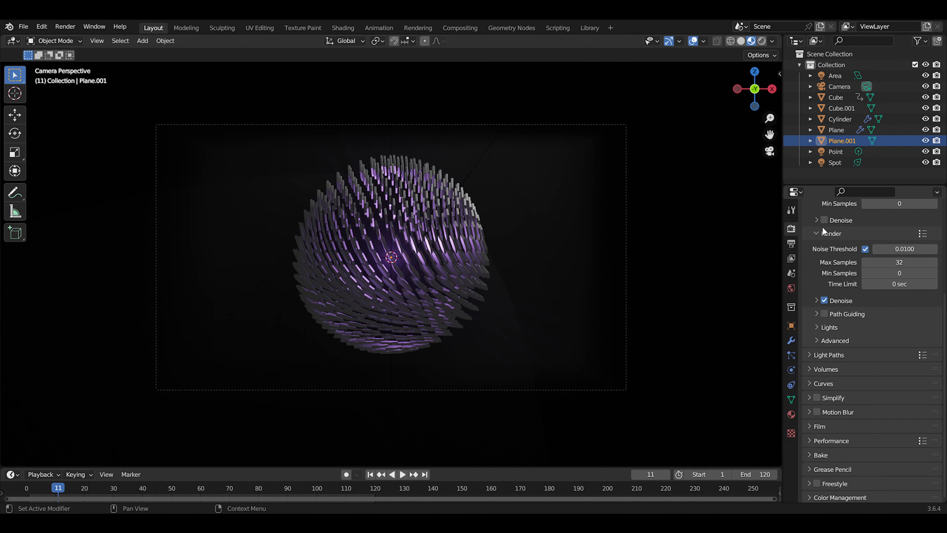
- Switch the render engine to Eevee and enable Ambient Occlusion, Bloom and Screen Space Reflections in rendered shading
{"action": "scroll", "coordinate": [868, 229], "scroll_direction": "up", "scroll_amount": 6}
{"action": "left_click", "coordinate": [895, 212]}
{"action": "left_click", "coordinate": [895, 223]}
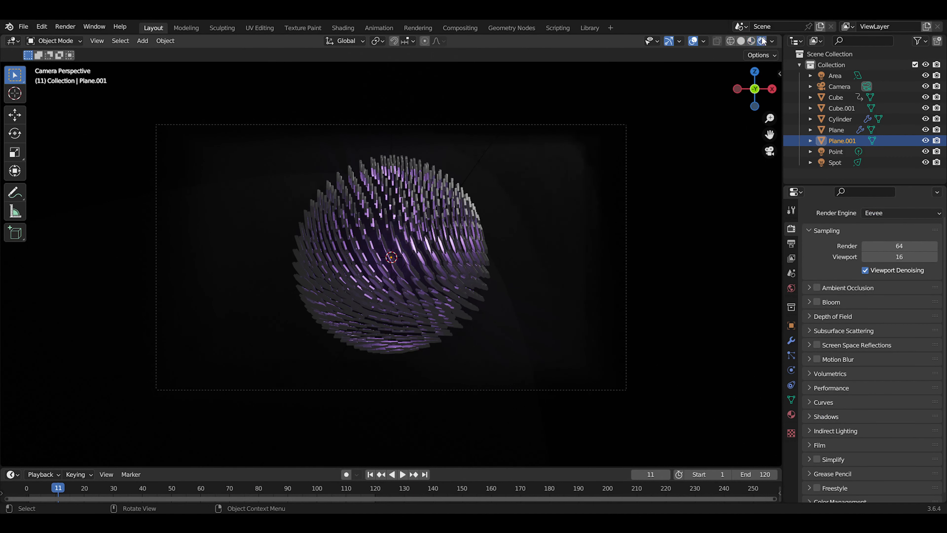
{"action": "left_click", "coordinate": [817, 288]}
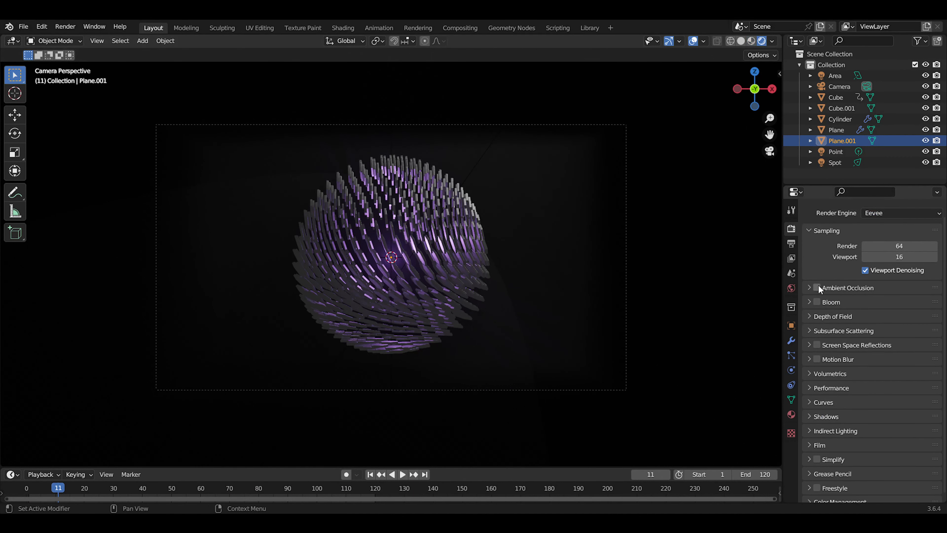
{"action": "left_click", "coordinate": [817, 302]}
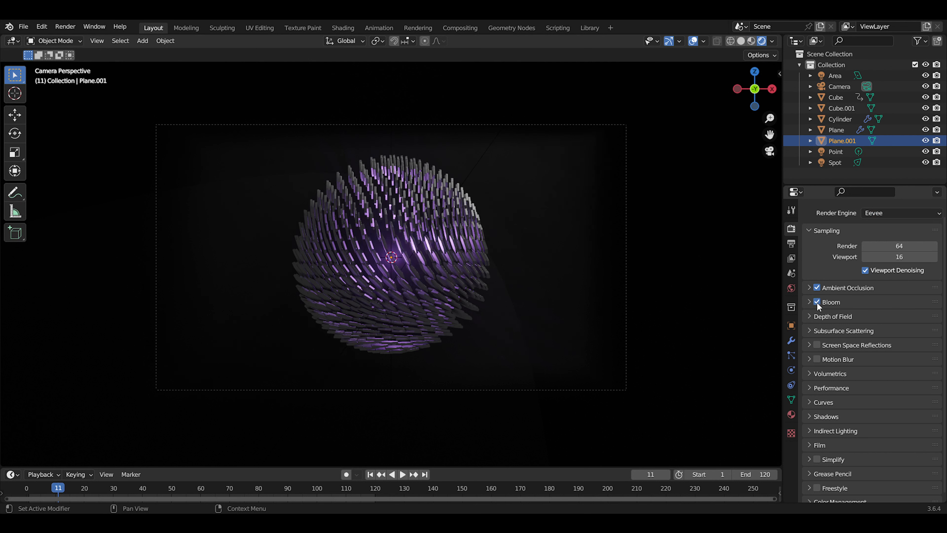
{"action": "left_click", "coordinate": [817, 344]}
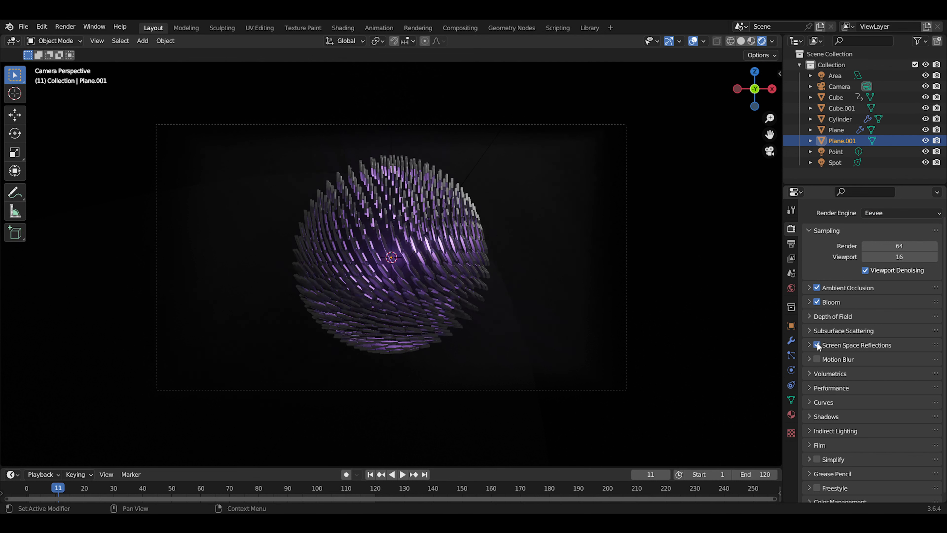
- Try several tile sizes for the Eevee volumetrics, including 2 px
{"action": "left_click", "coordinate": [815, 375]}
{"action": "left_click", "coordinate": [898, 415]}
{"action": "left_click", "coordinate": [891, 462]}
{"action": "left_click", "coordinate": [895, 412]}
{"action": "left_click", "coordinate": [877, 427]}
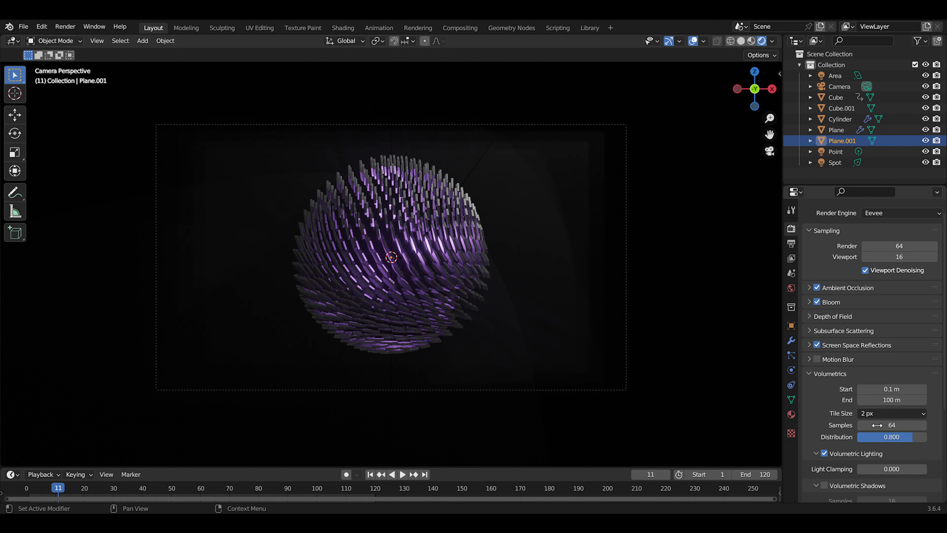
{"action": "left_click", "coordinate": [877, 411]}
{"action": "left_click", "coordinate": [880, 457]}
{"action": "left_click", "coordinate": [817, 375]}
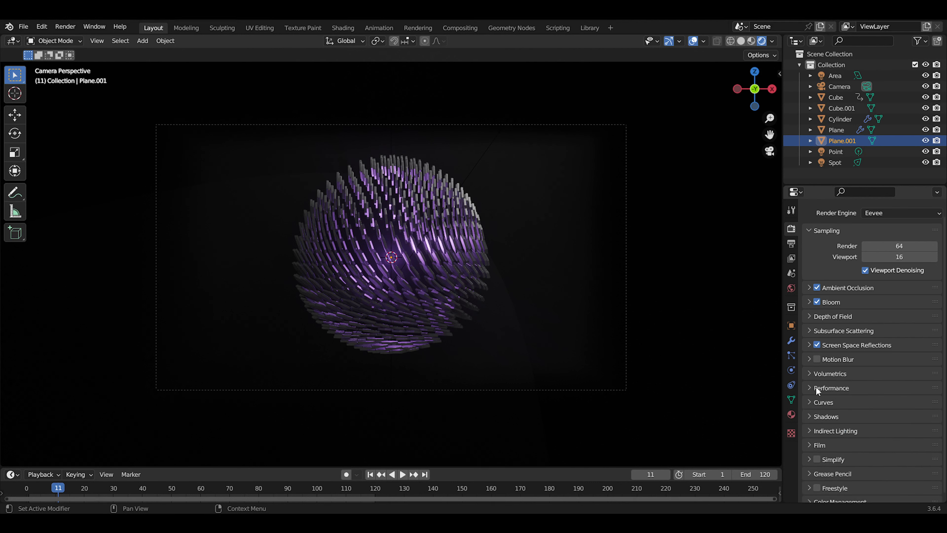
- Look through the remaining Eevee render settings and play back the animation in the rendered view
{"action": "scroll", "coordinate": [834, 407], "scroll_direction": "down", "scroll_amount": 1}
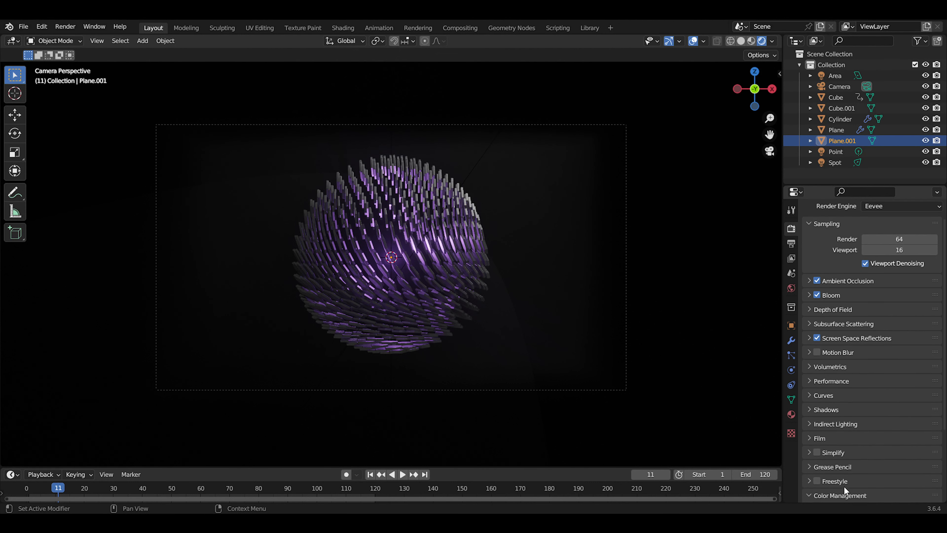
{"action": "left_click", "coordinate": [843, 492]}
{"action": "scroll", "coordinate": [879, 450], "scroll_direction": "down", "scroll_amount": 5}
{"action": "scroll", "coordinate": [828, 405], "scroll_direction": "up", "scroll_amount": 6}
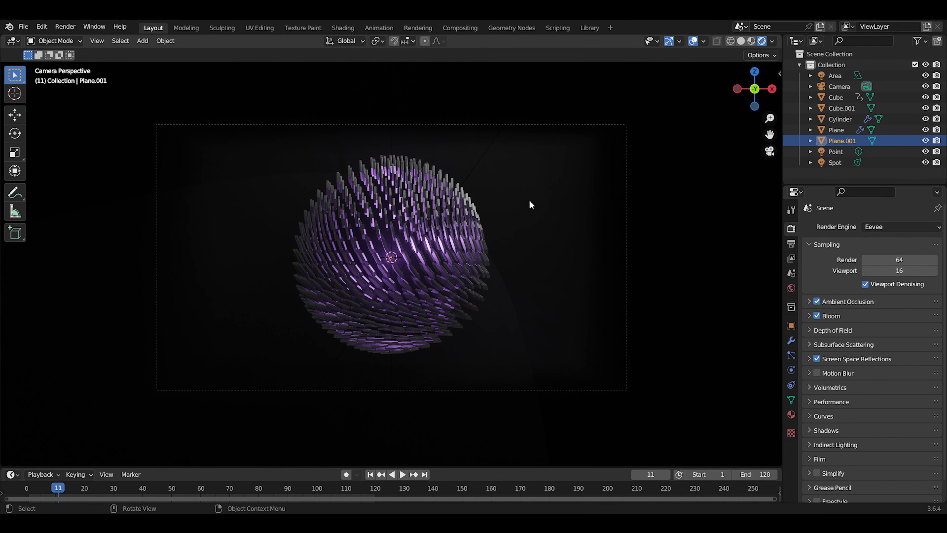
{"action": "key", "text": "space"}
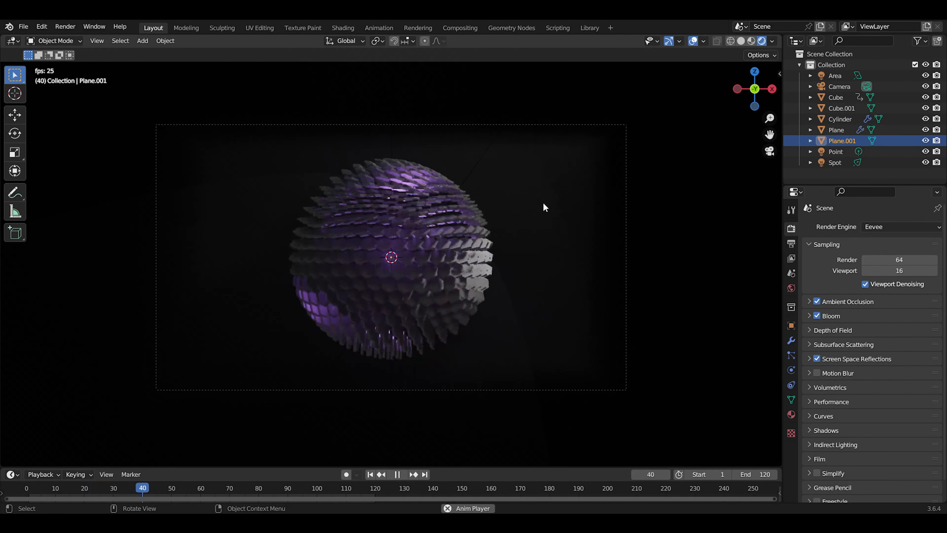
{"action": "key", "text": "space"}
- Switch the render engine back to Cycles
{"action": "scroll", "coordinate": [426, 285], "scroll_direction": "up", "scroll_amount": 2}
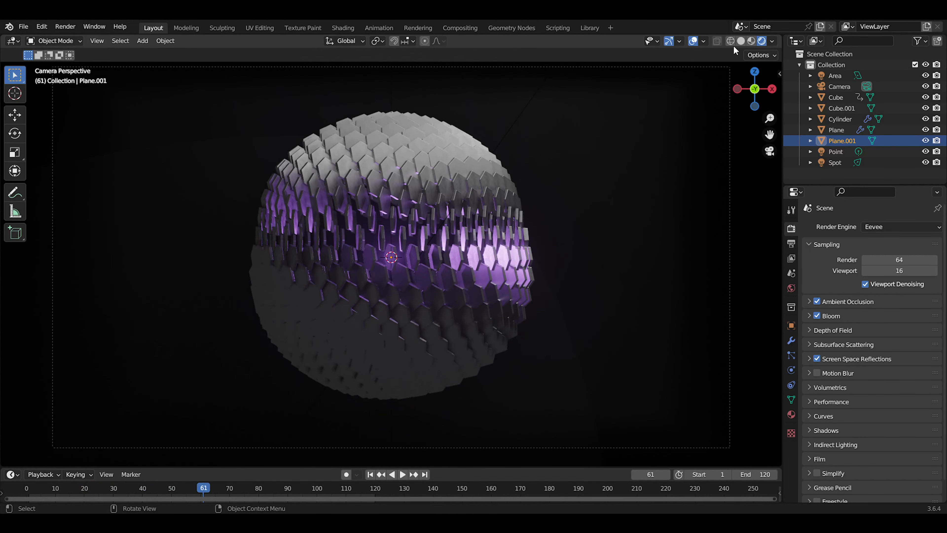
{"action": "left_click", "coordinate": [886, 226]}
{"action": "left_click", "coordinate": [884, 264]}
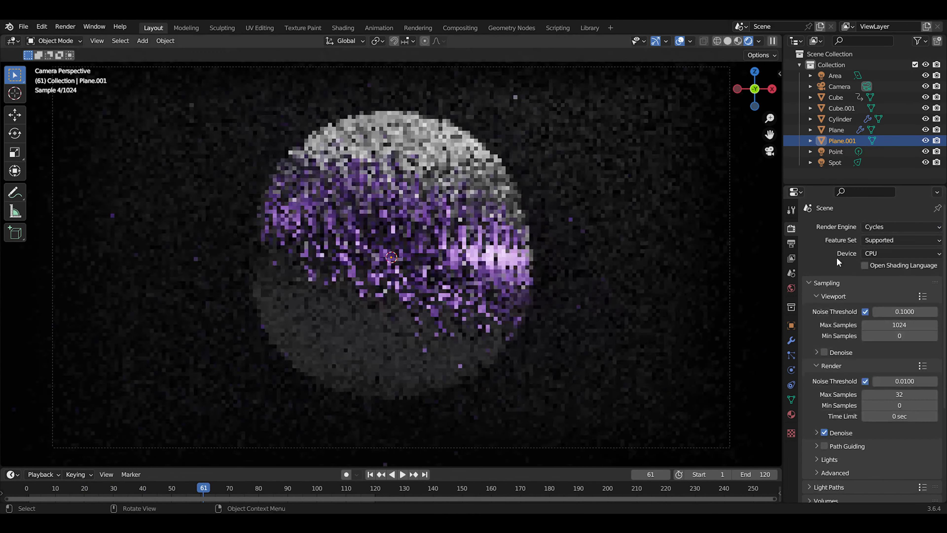